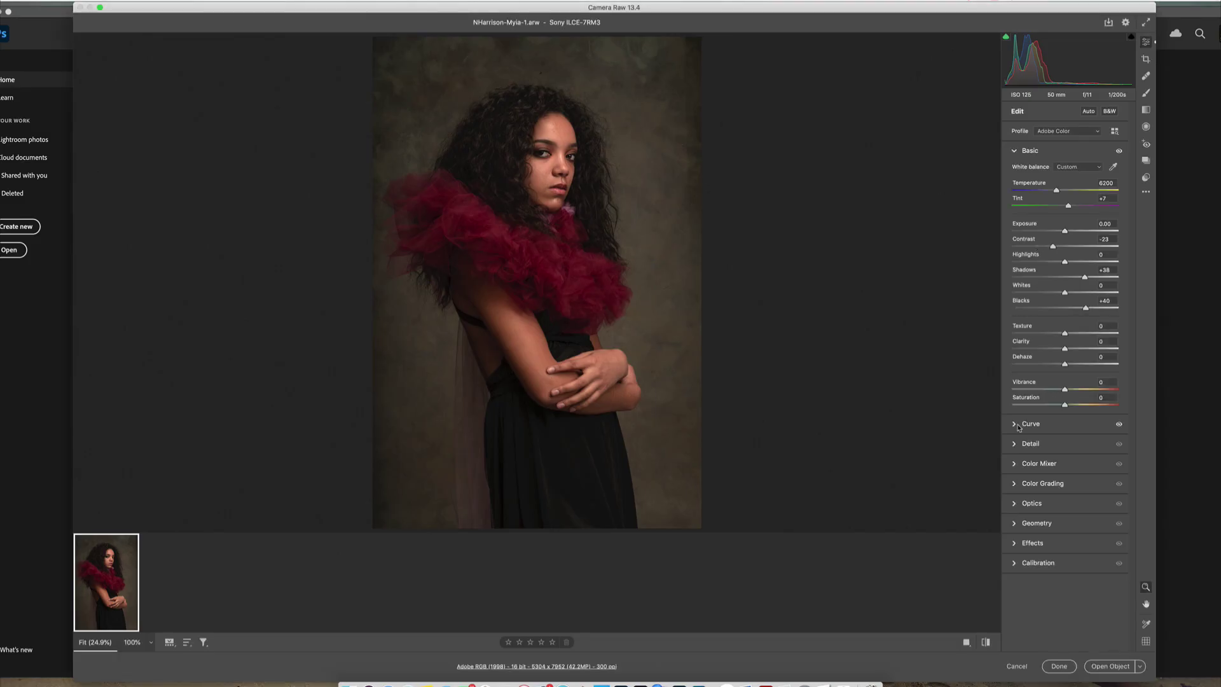
# Step: Pull down the shadows on the tone curve and duplicate the photo onto a new layer
pyautogui.click(1018, 424)
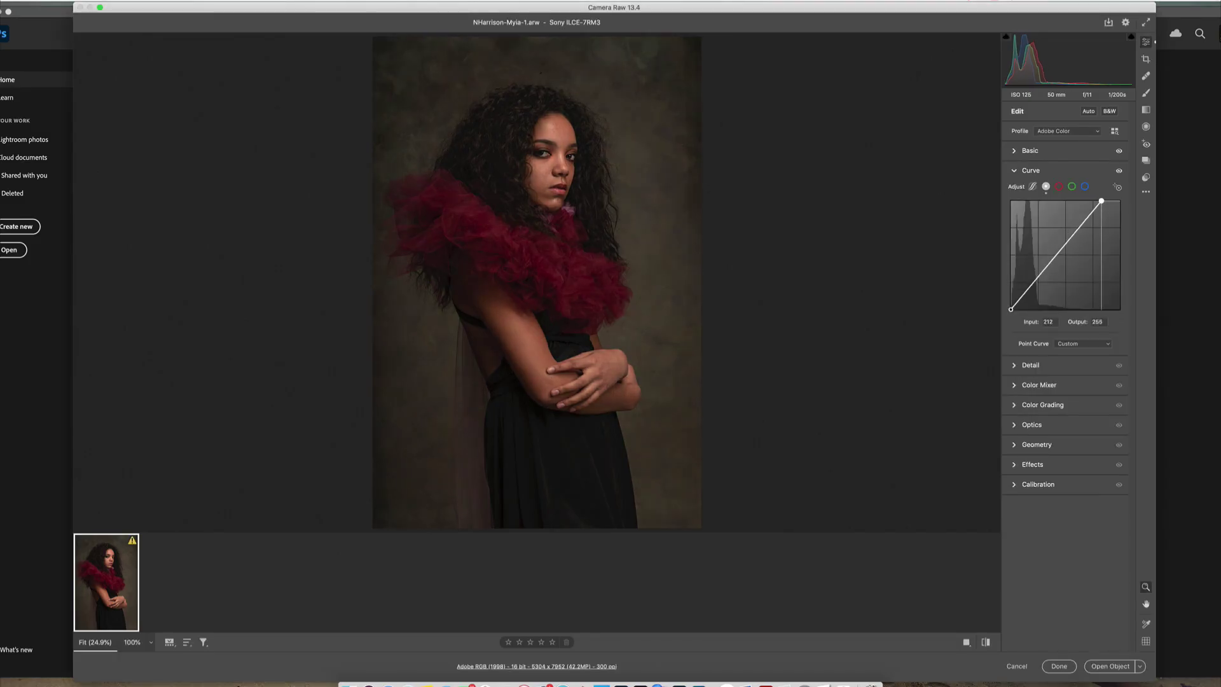
pyautogui.click(1043, 279)
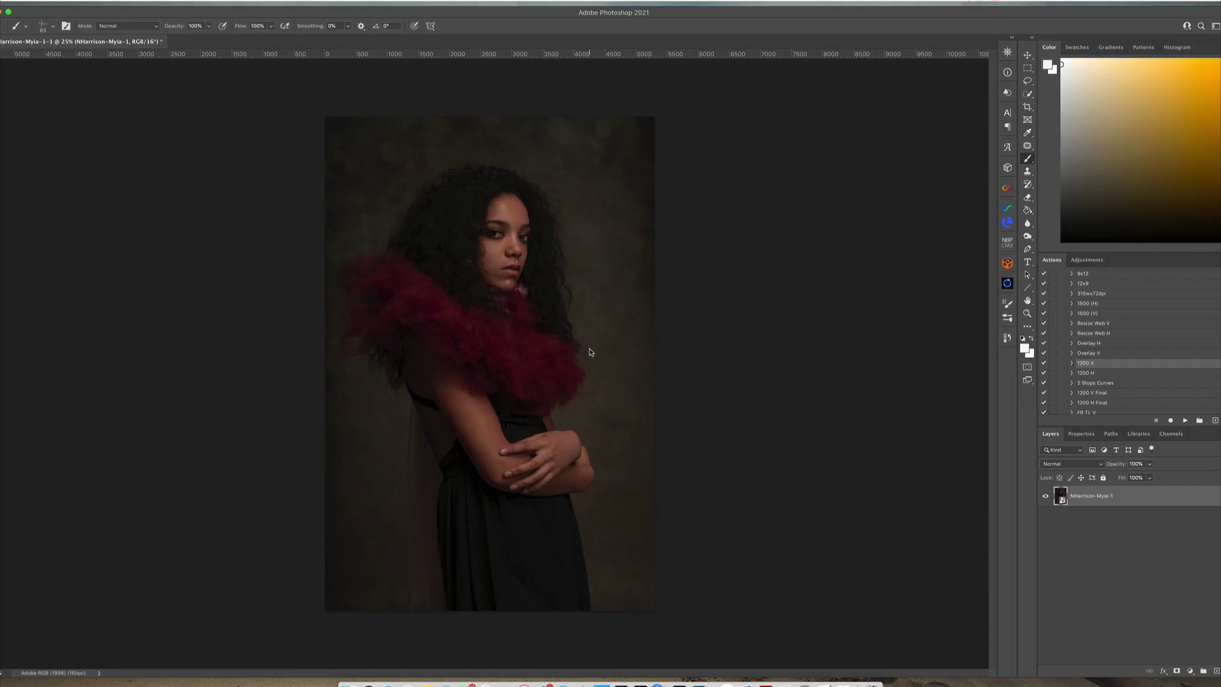
pyautogui.click(143, 3)
pyautogui.click(134, 234)
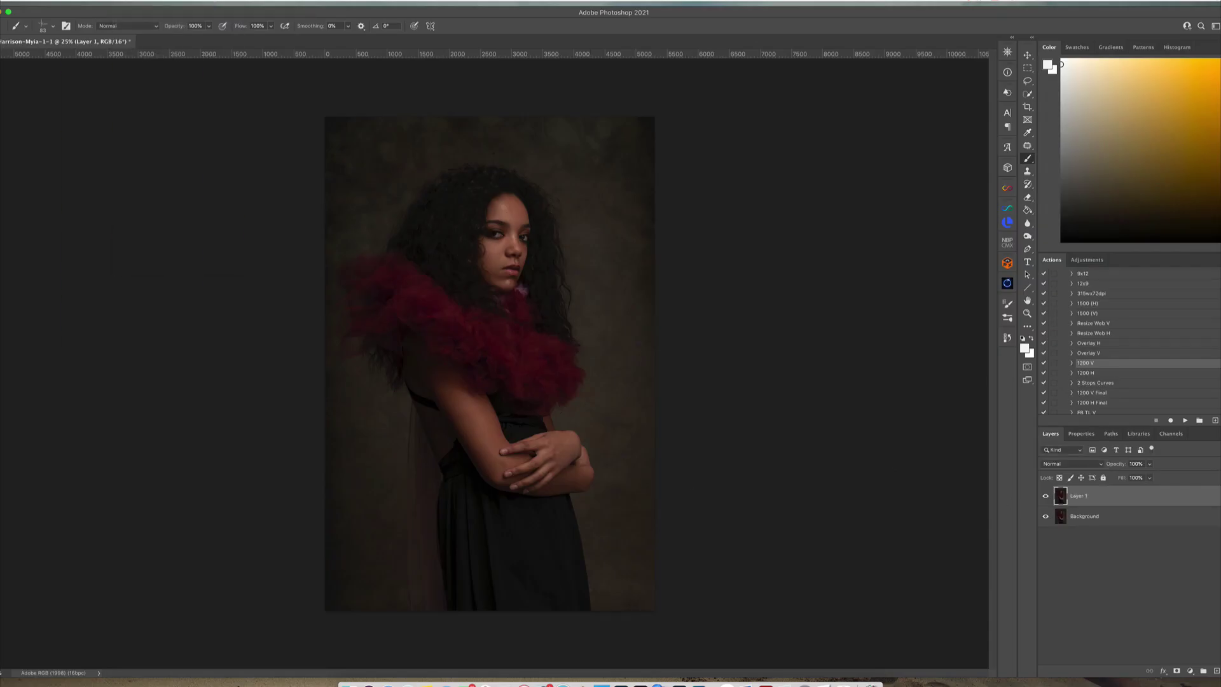
# Step: Start Puppet Warp and pin the mesh along the arm and right side
pyautogui.click(76, 3)
pyautogui.click(102, 267)
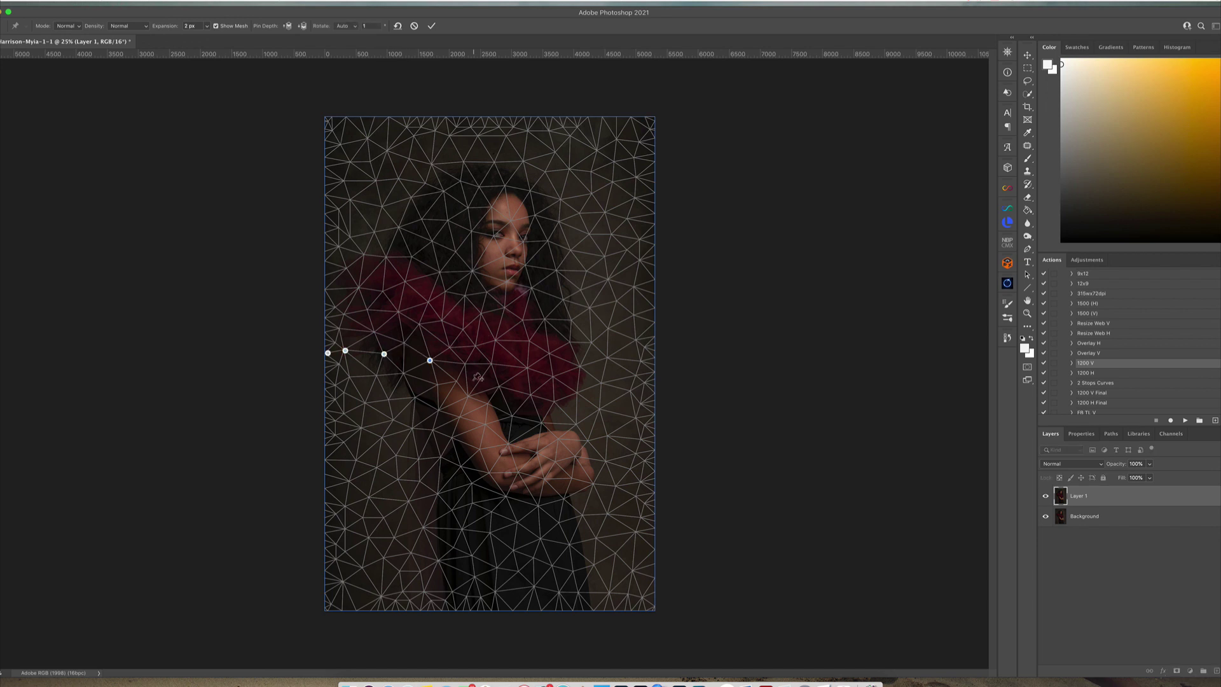
pyautogui.click(499, 389)
pyautogui.click(553, 402)
pyautogui.click(576, 393)
pyautogui.click(606, 361)
pyautogui.click(652, 322)
# Step: Drag the warp to rotate the top and shift the figure's bottom left, then apply
pyautogui.moveTo(491, 159); pyautogui.dragTo(464, 163)
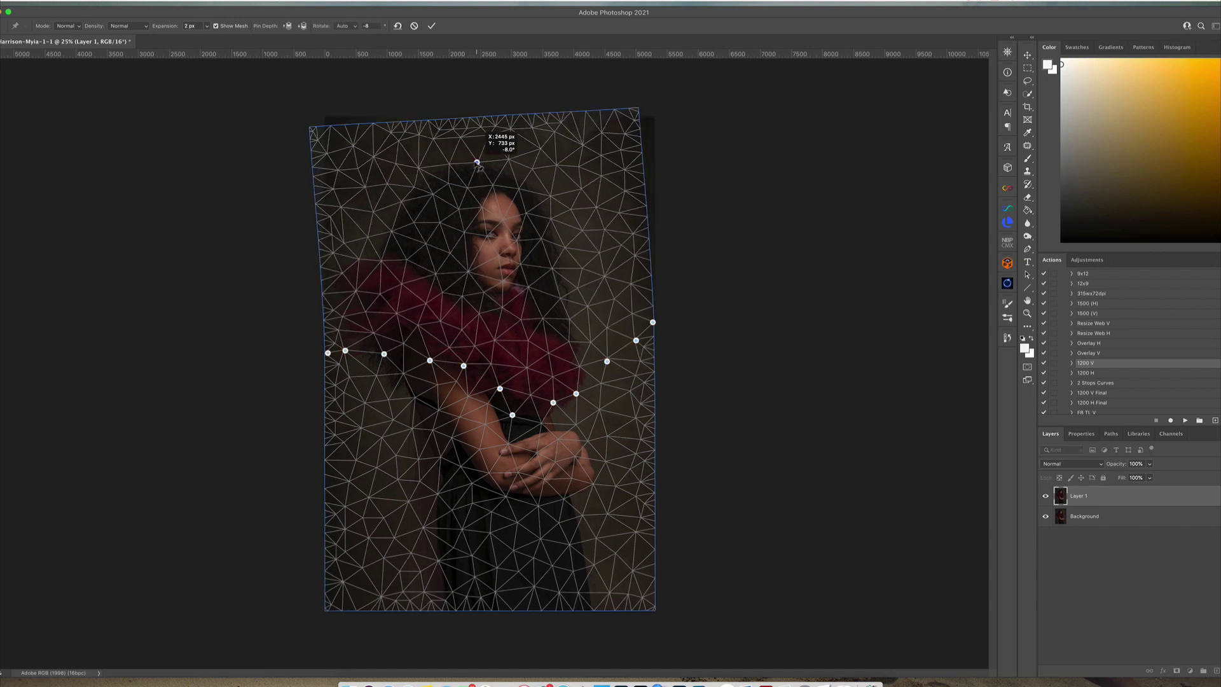
pyautogui.moveTo(479, 601); pyautogui.dragTo(398, 611)
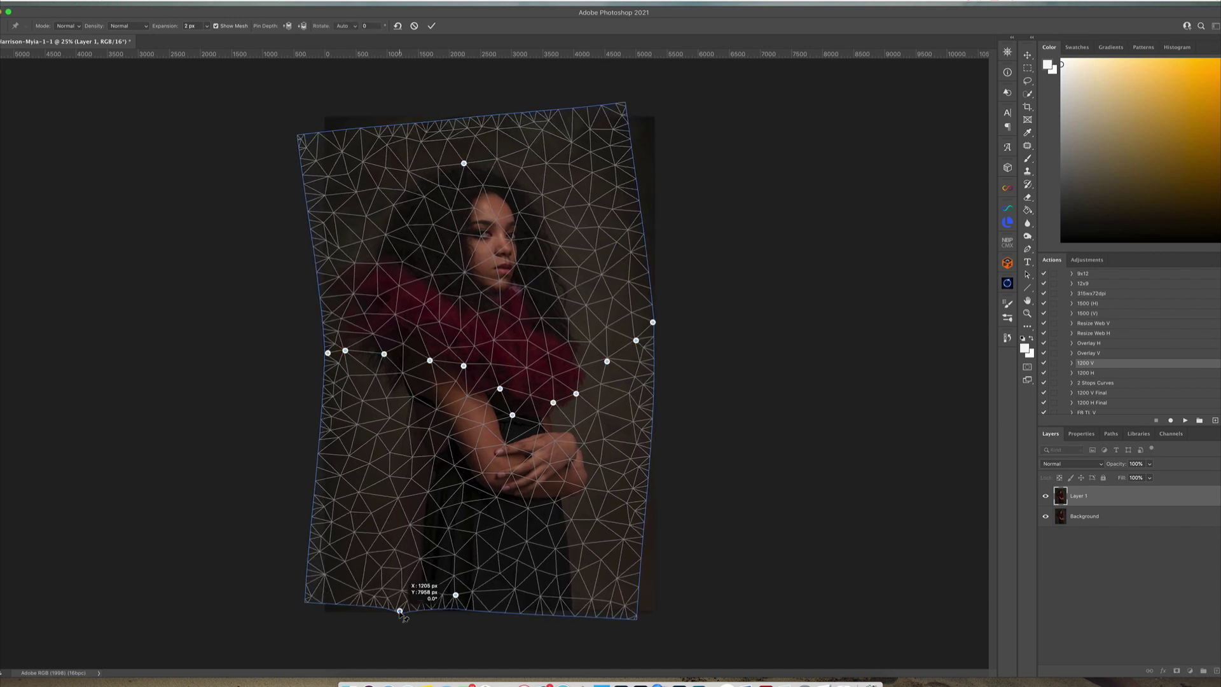
pyautogui.moveTo(549, 528); pyautogui.dragTo(543, 513)
pyautogui.moveTo(562, 604); pyautogui.dragTo(558, 611)
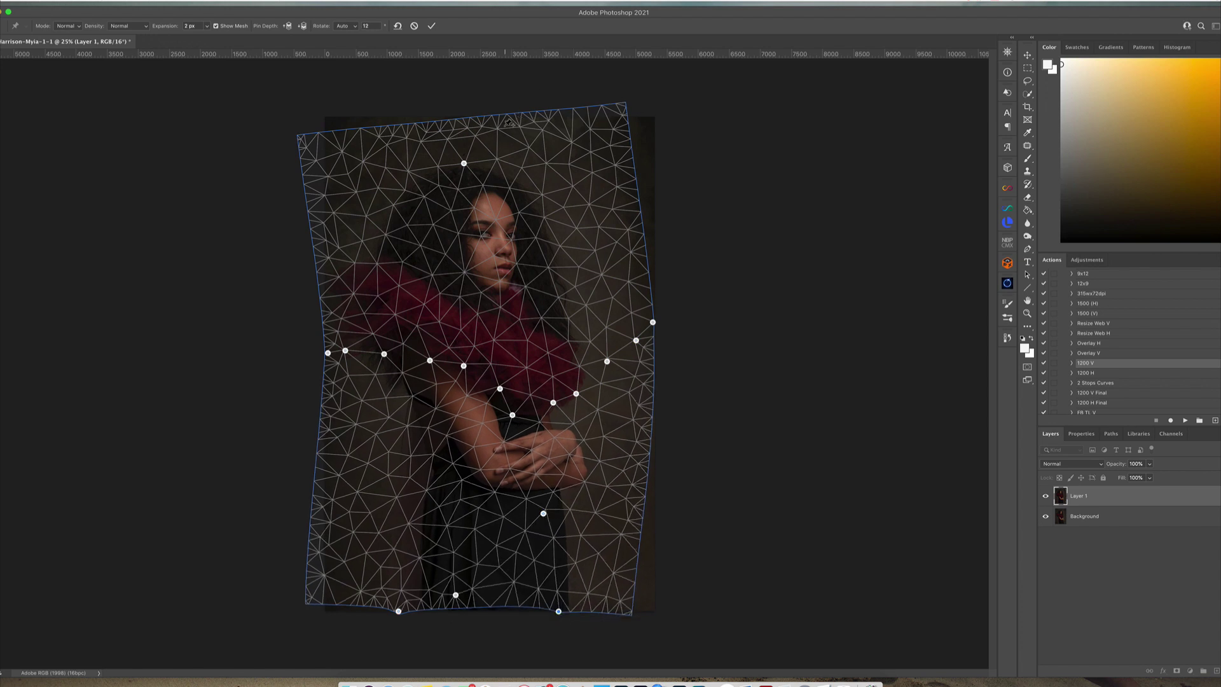
pyautogui.moveTo(509, 122); pyautogui.dragTo(502, 120)
pyautogui.press('Escape')
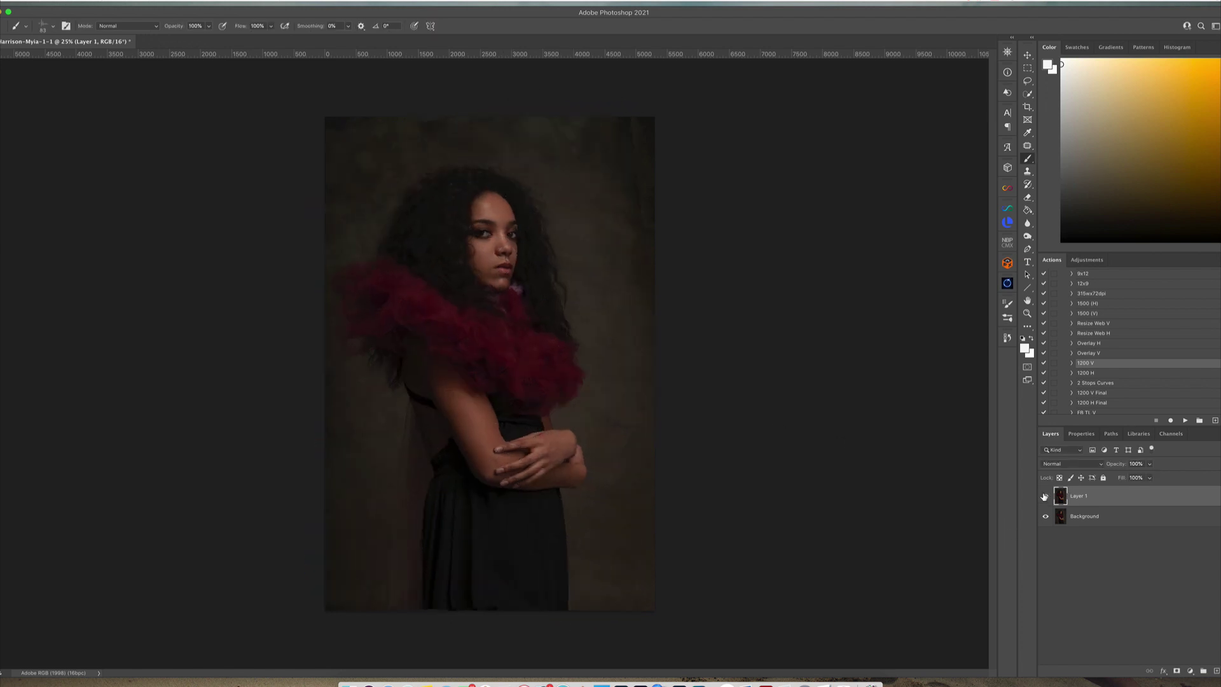
# Step: Add a mask to Layer 1, paint it with a soft brush, and apply it
pyautogui.click(1176, 671)
pyautogui.rightClick(585, 71)
pyautogui.press('Return')
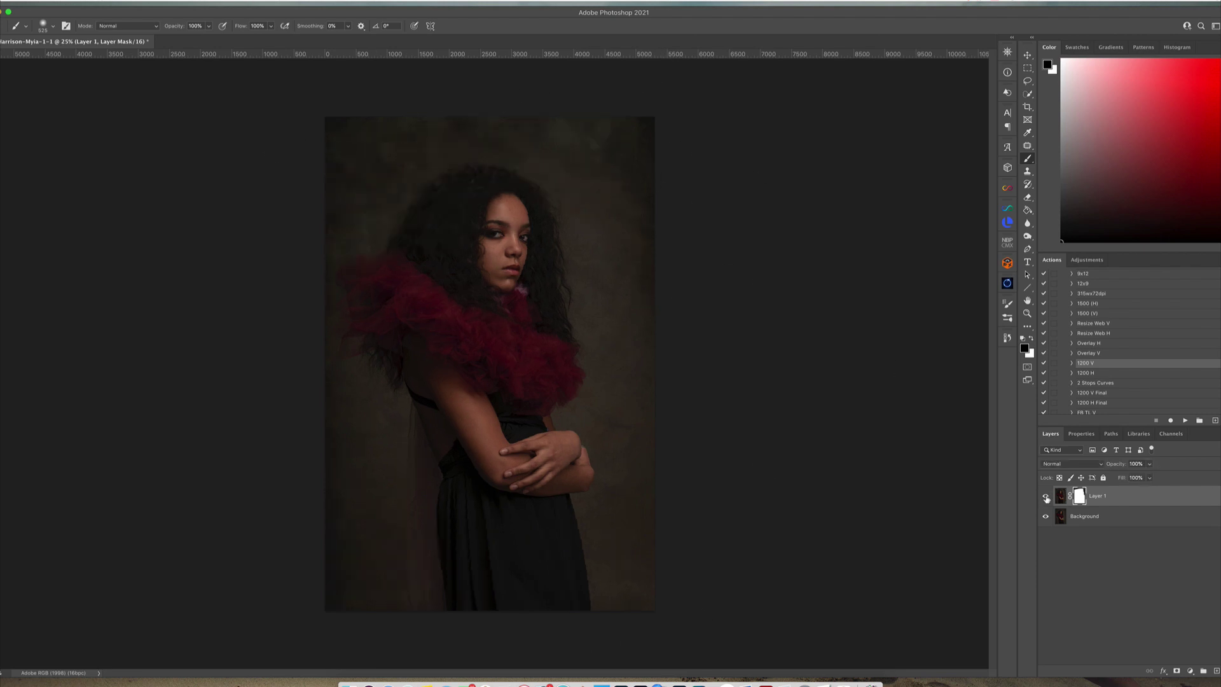
pyautogui.rightClick(1110, 551)
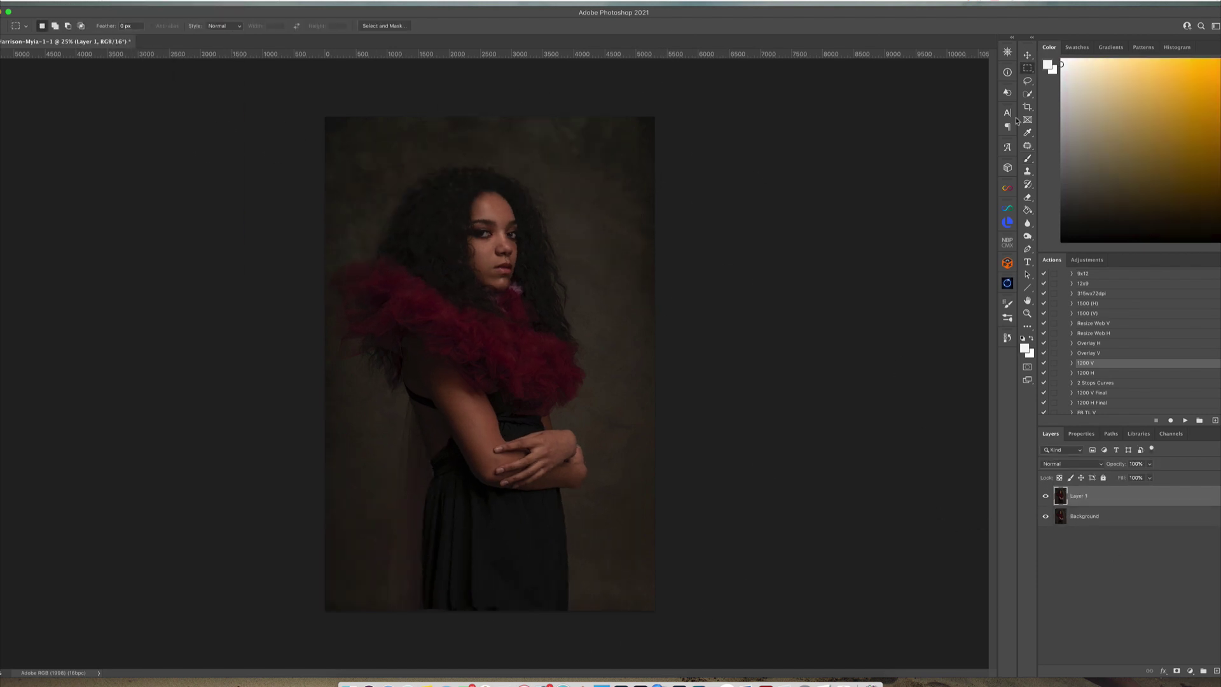
# Step: Try stretching the bottom strip, cancel it, and bring up Liquify on the copy layer
pyautogui.hotkey('ctrl', 't')
pyautogui.moveTo(525, 610); pyautogui.dragTo(526, 631)
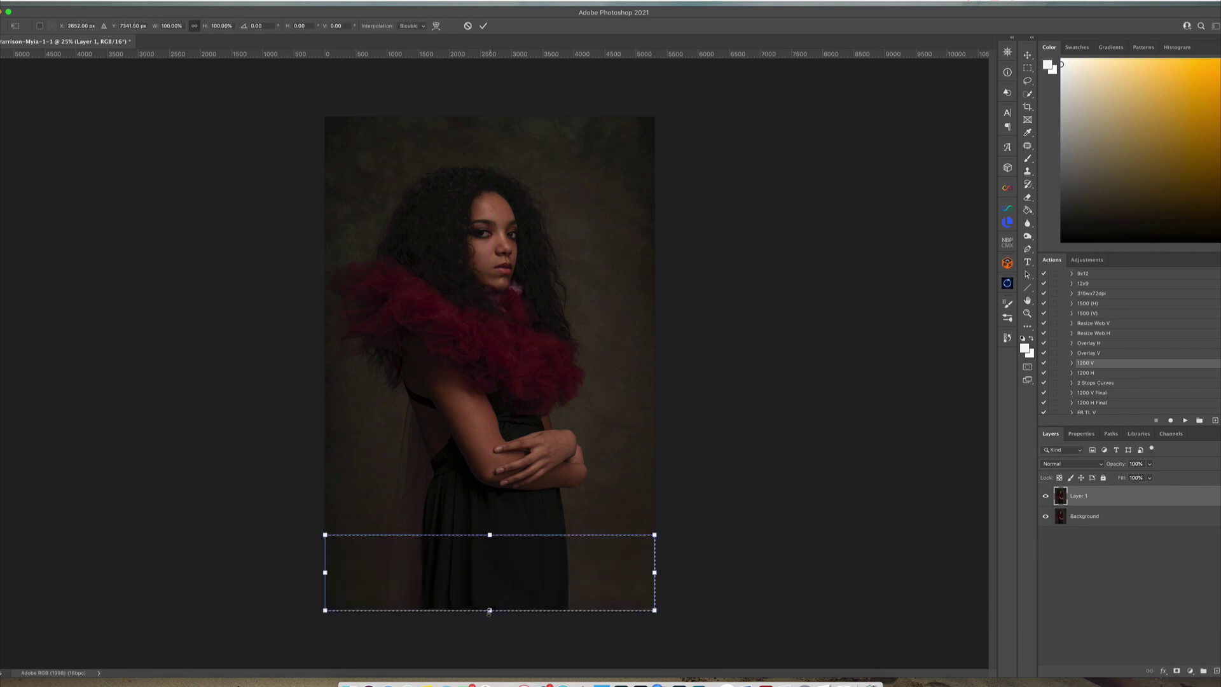
pyautogui.press('Escape')
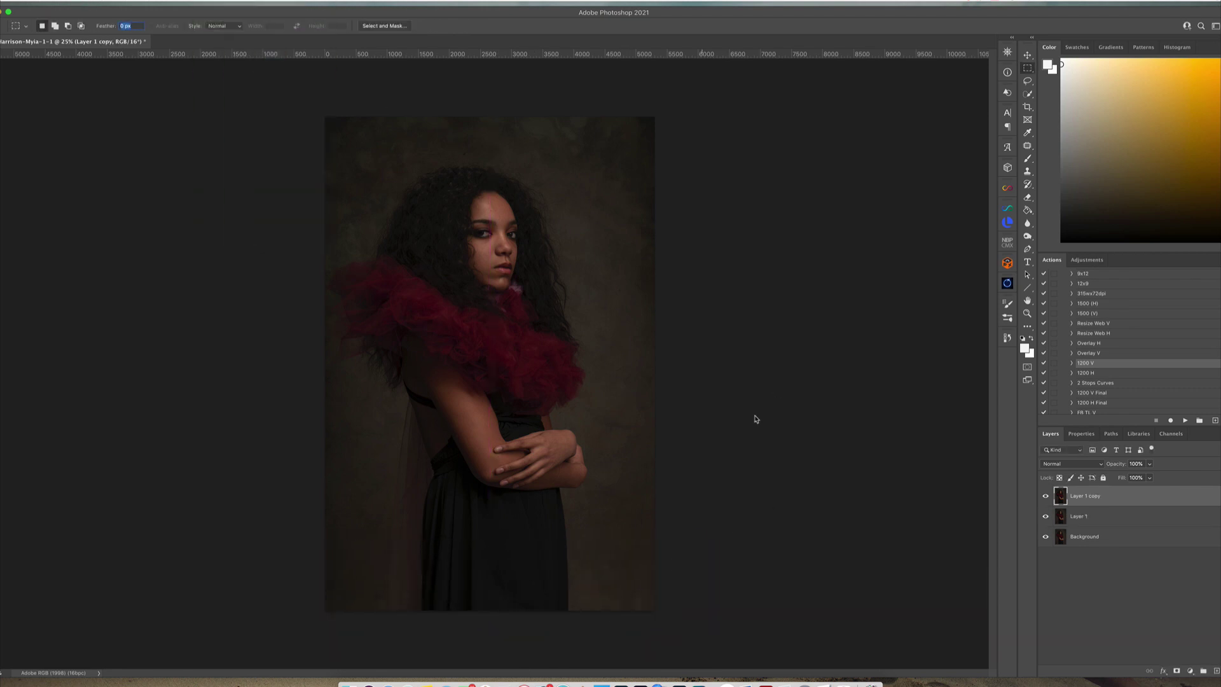
pyautogui.hotkey('ctrl', 'shift', 'x')
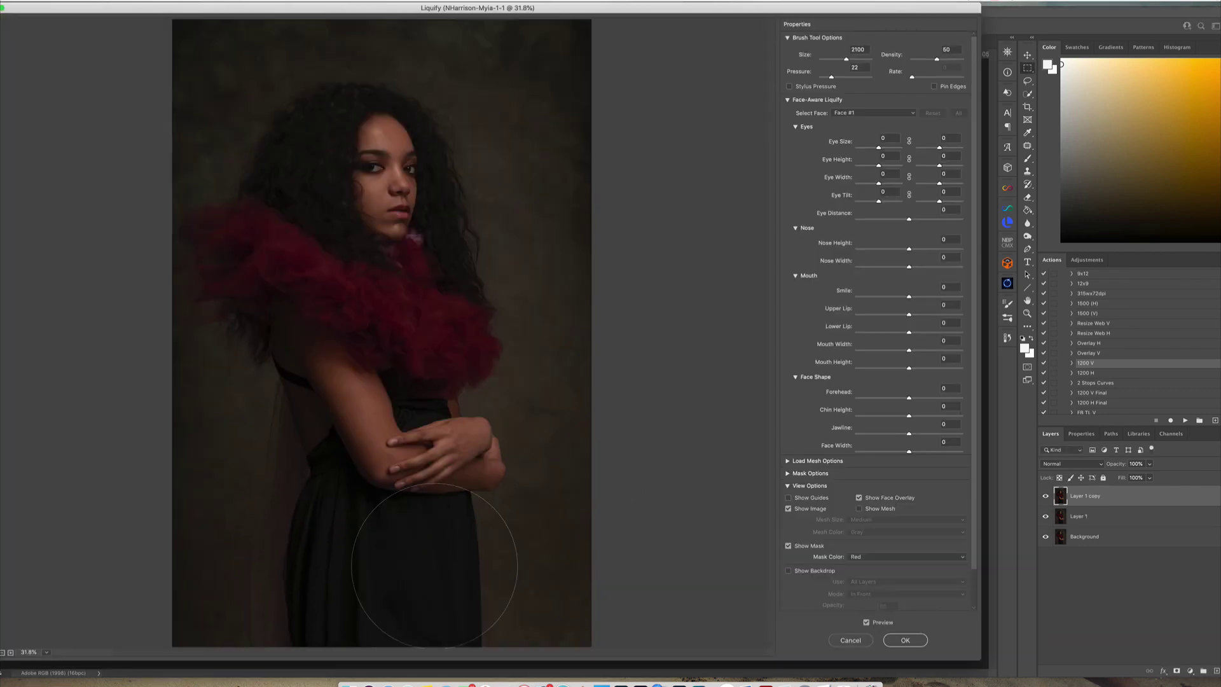
# Step: Forward-warp the dress edge inward and the hair beside the face, then apply Liquify
pyautogui.moveTo(471, 546); pyautogui.dragTo(459, 542)
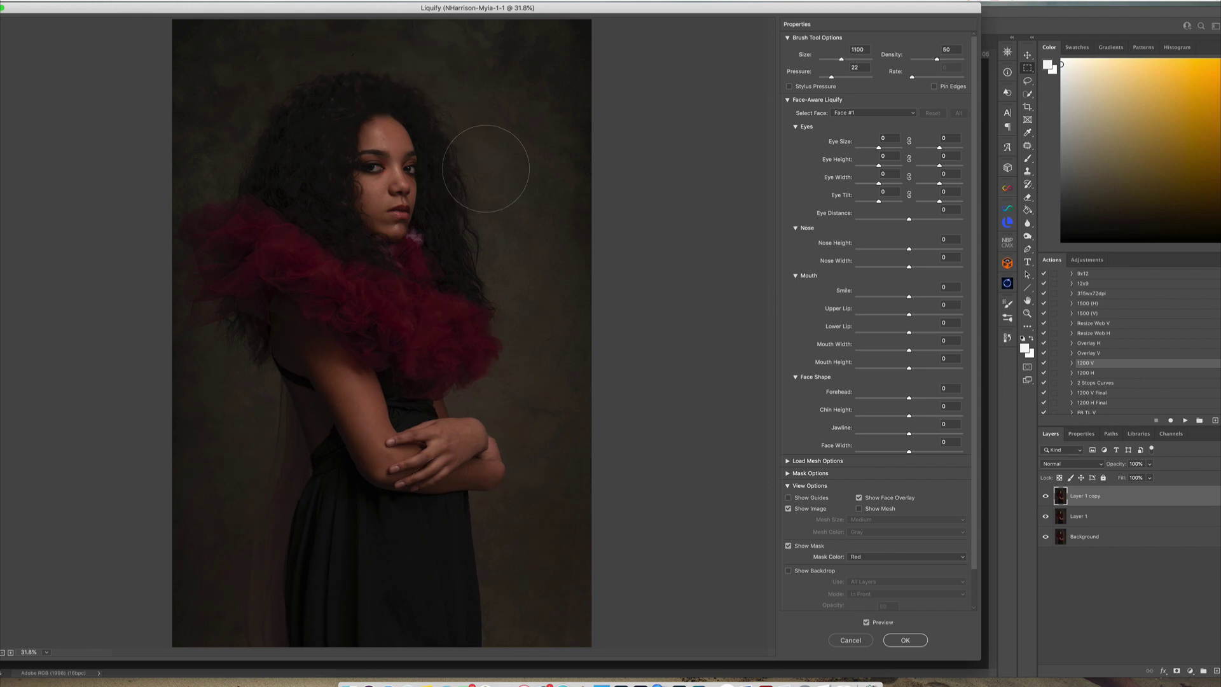
pyautogui.moveTo(488, 245); pyautogui.dragTo(484, 270)
pyautogui.write('1000')
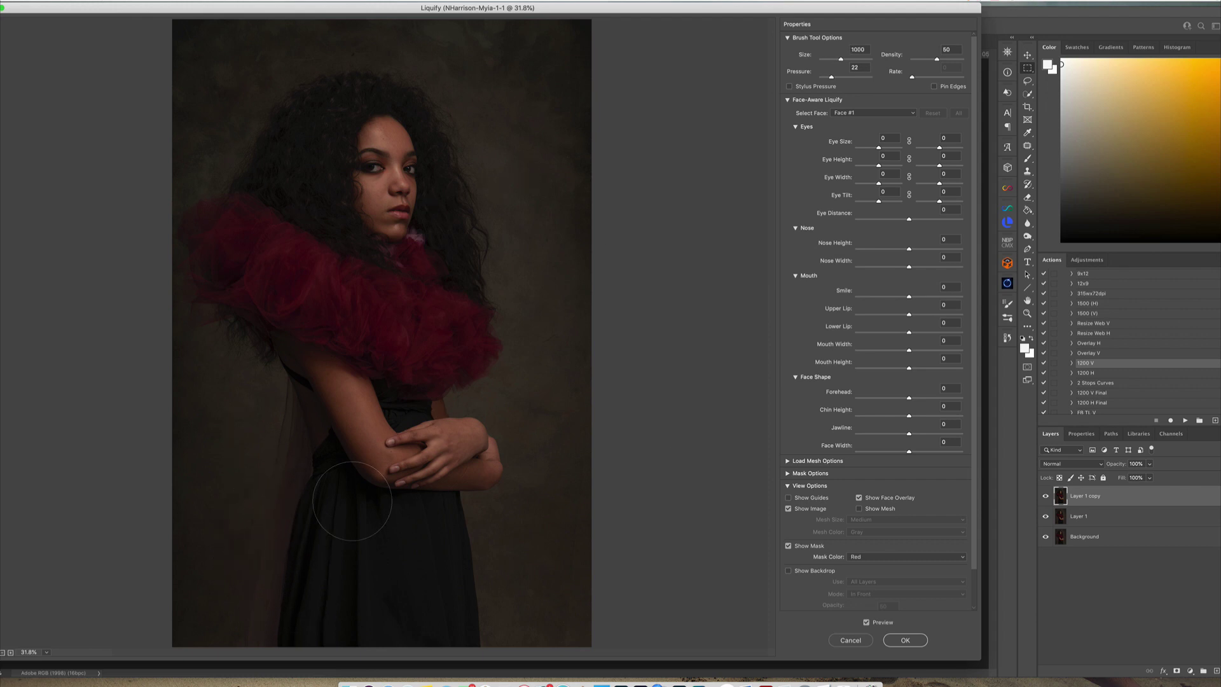
pyautogui.press('Return')
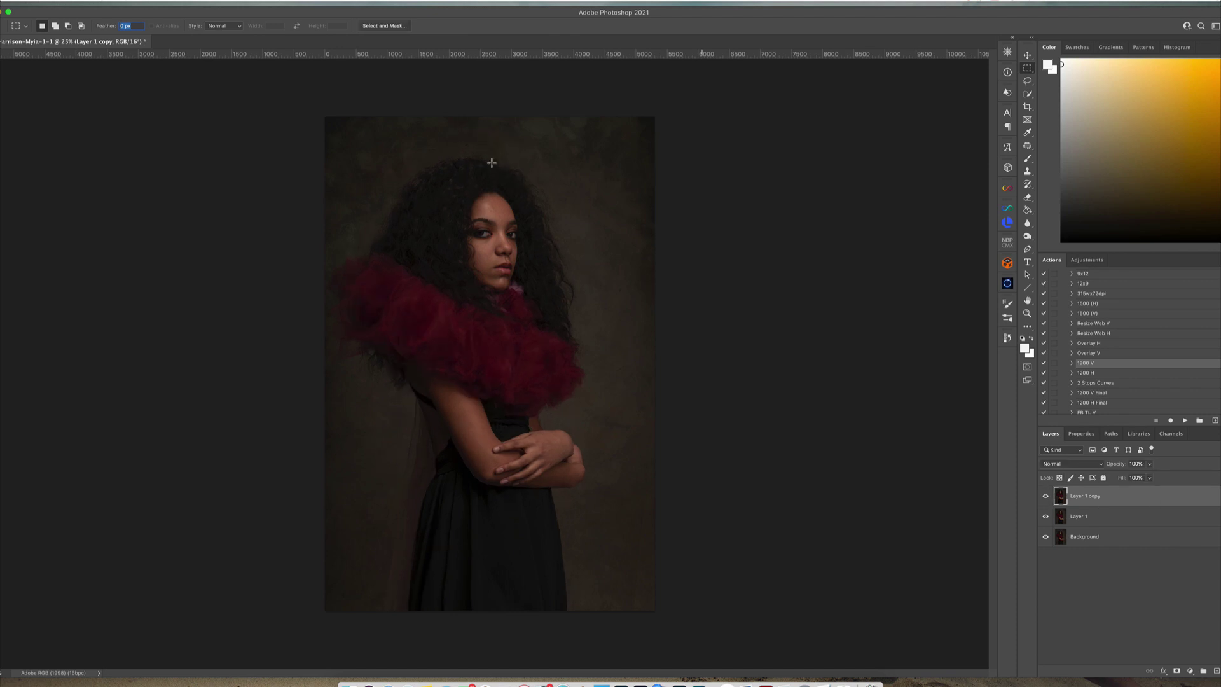
# Step: Merge visible layers and patch out blemishes on the cheeks, forehead and beside the nose
pyautogui.hotkey('ctrl', 'shift', 'e')
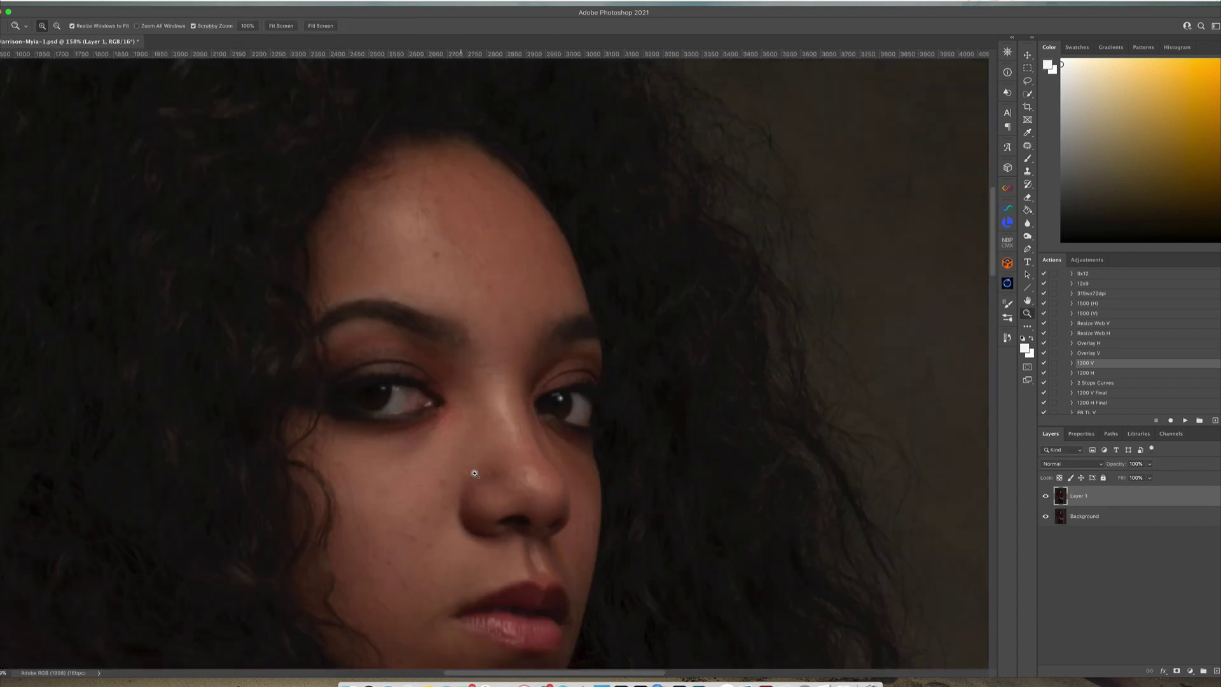
pyautogui.moveTo(424, 503)
pyautogui.mouseDown()
pyautogui.moveTo(408, 499)
pyautogui.moveTo(409, 585)
pyautogui.mouseUp()
pyautogui.hotkey('ctrl', 'd')
pyautogui.moveTo(363, 531)
pyautogui.mouseDown()
pyautogui.moveTo(403, 622)
pyautogui.moveTo(432, 242)
pyautogui.mouseUp()
pyautogui.hotkey('ctrl', 'd')
pyautogui.moveTo(354, 252)
pyautogui.mouseDown()
pyautogui.moveTo(369, 283)
pyautogui.moveTo(475, 180)
pyautogui.moveTo(399, 200)
pyautogui.moveTo(557, 270)
pyautogui.mouseUp()
pyautogui.hotkey('ctrl', 'd')
pyautogui.hotkey('ctrl', 'd')
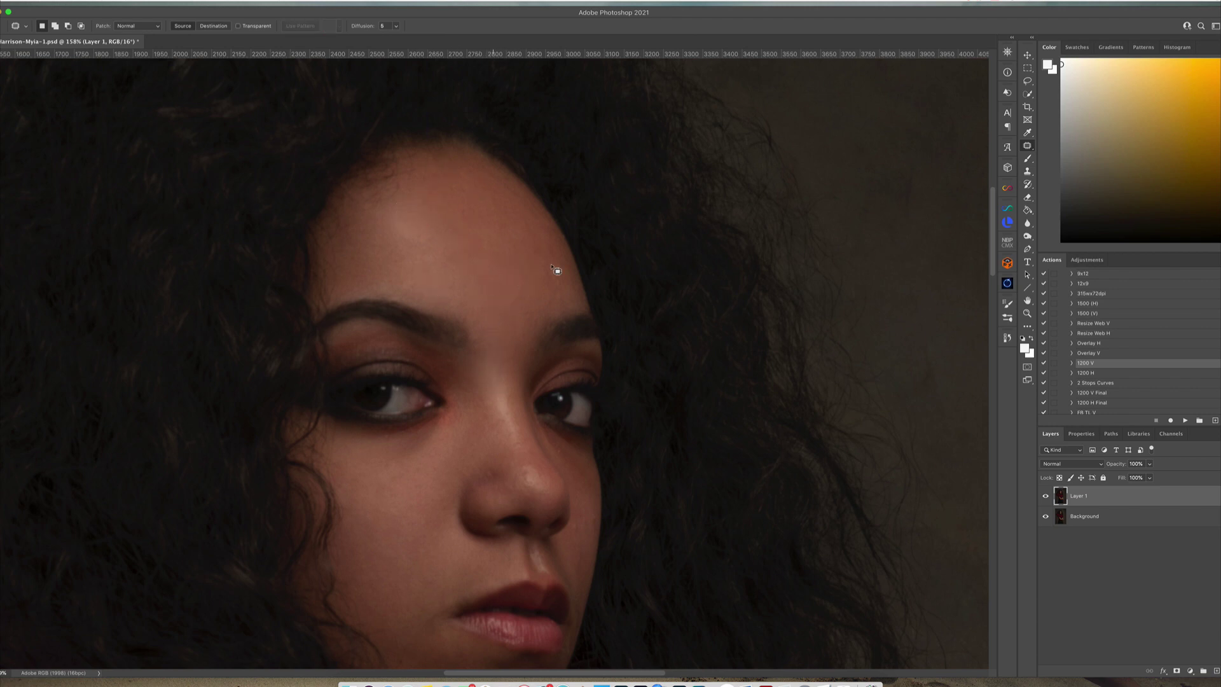
pyautogui.moveTo(477, 483)
pyautogui.mouseDown()
pyautogui.moveTo(485, 490)
pyautogui.moveTo(507, 436)
pyautogui.mouseUp()
pyautogui.hotkey('ctrl', 'd')
# Step: Patch spots below the nostril, on the chin, jaw and cheek
pyautogui.moveTo(585, 526); pyautogui.dragTo(586, 535)
pyautogui.scroll(-10, 585, 535)
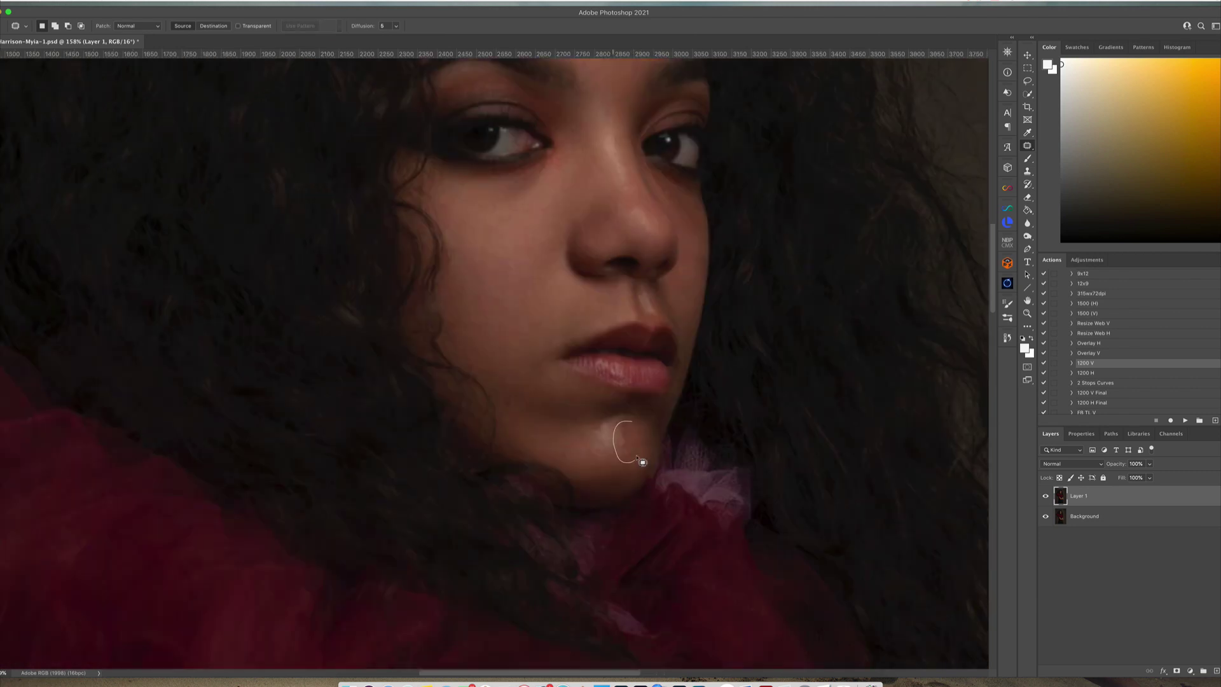
pyautogui.moveTo(630, 464); pyautogui.dragTo(629, 437)
pyautogui.hotkey('ctrl', 'd')
pyautogui.moveTo(518, 407); pyautogui.dragTo(522, 416)
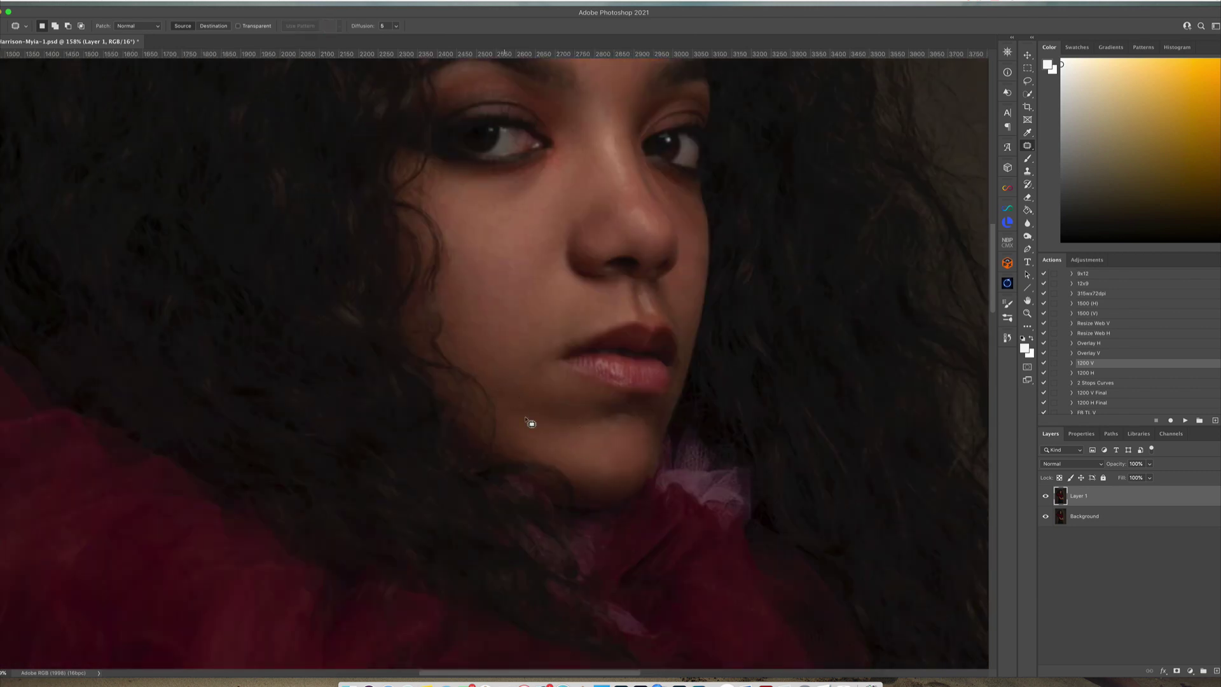
pyautogui.scroll(7, 534, 422)
pyautogui.moveTo(571, 385); pyautogui.dragTo(586, 420)
pyautogui.scroll(-3, 554, 213)
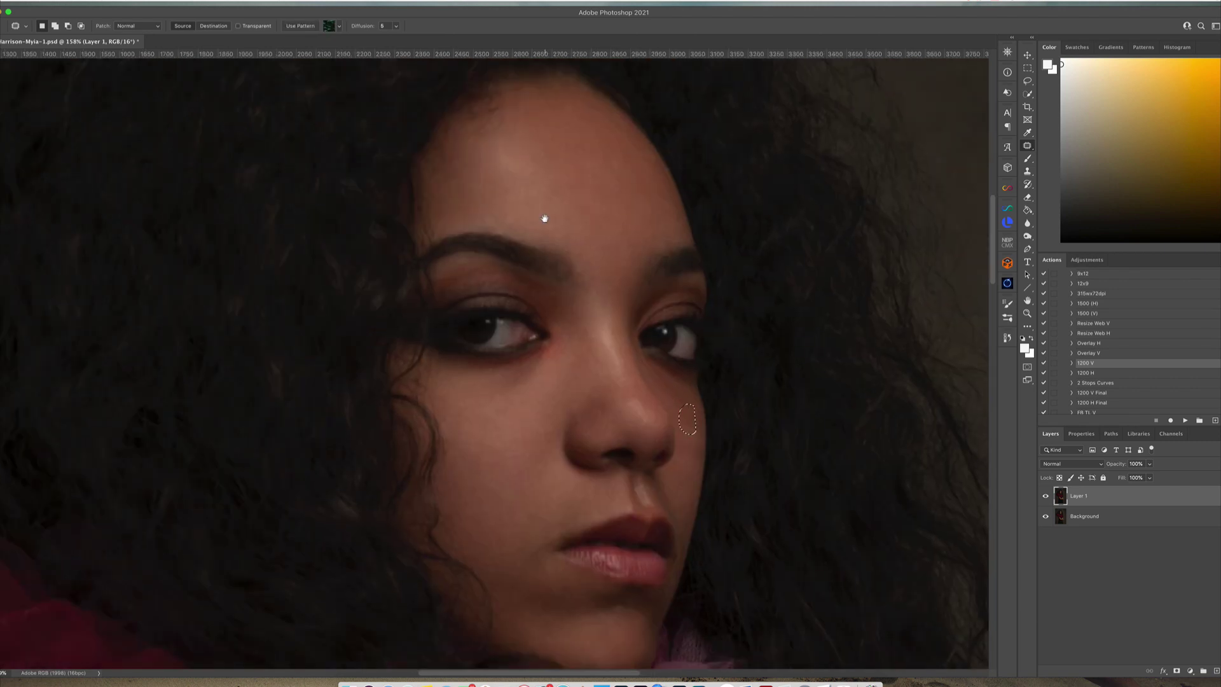
pyautogui.hotkey('ctrl', '1')
pyautogui.moveTo(736, 232); pyautogui.dragTo(656, 656)
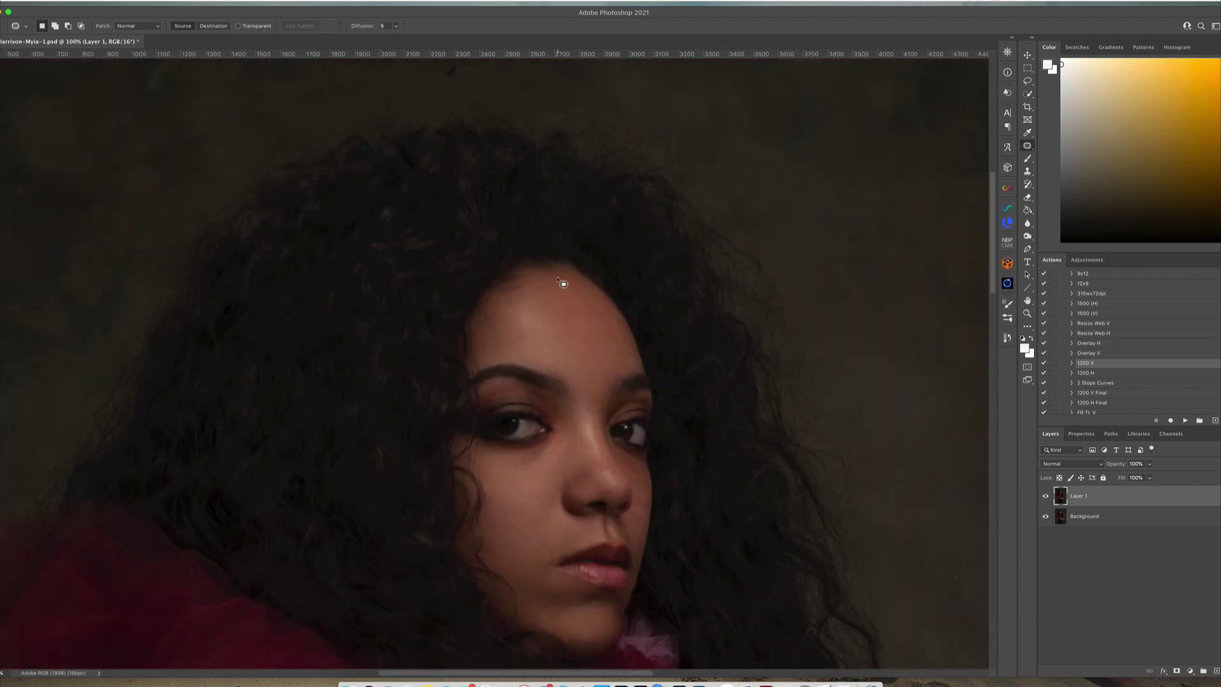
# Step: Patch a forehead spot and the spots on the backdrop, including the left side
pyautogui.moveTo(510, 289)
pyautogui.mouseDown()
pyautogui.moveTo(520, 313)
pyautogui.moveTo(542, 274)
pyautogui.mouseUp()
pyautogui.scroll(3, 558, 327)
pyautogui.hscroll(10, 410, 239)
pyautogui.scroll(-5, 411, 239)
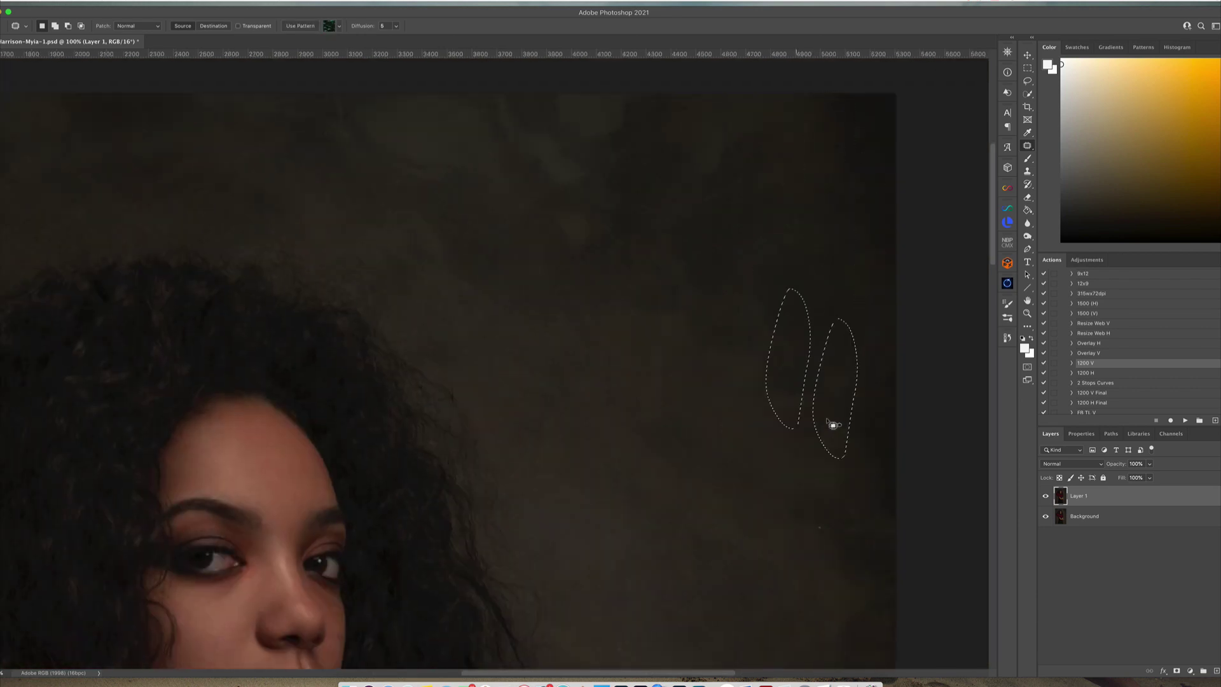
pyautogui.moveTo(831, 422)
pyautogui.mouseDown()
pyautogui.moveTo(731, 368)
pyautogui.moveTo(785, 441)
pyautogui.mouseUp()
pyautogui.hotkey('ctrl', 'd')
pyautogui.scroll(-5, 785, 441)
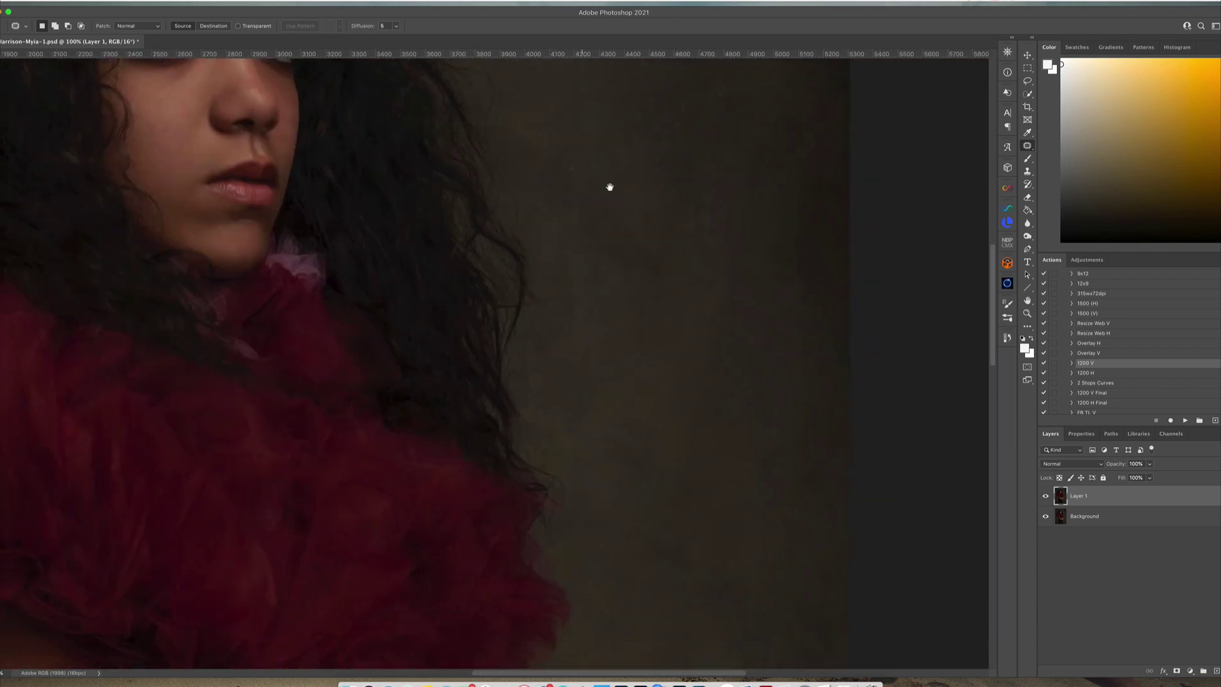
pyautogui.scroll(-10, 608, 185)
pyautogui.moveTo(249, 374); pyautogui.dragTo(253, 377)
pyautogui.moveTo(291, 509); pyautogui.dragTo(295, 510)
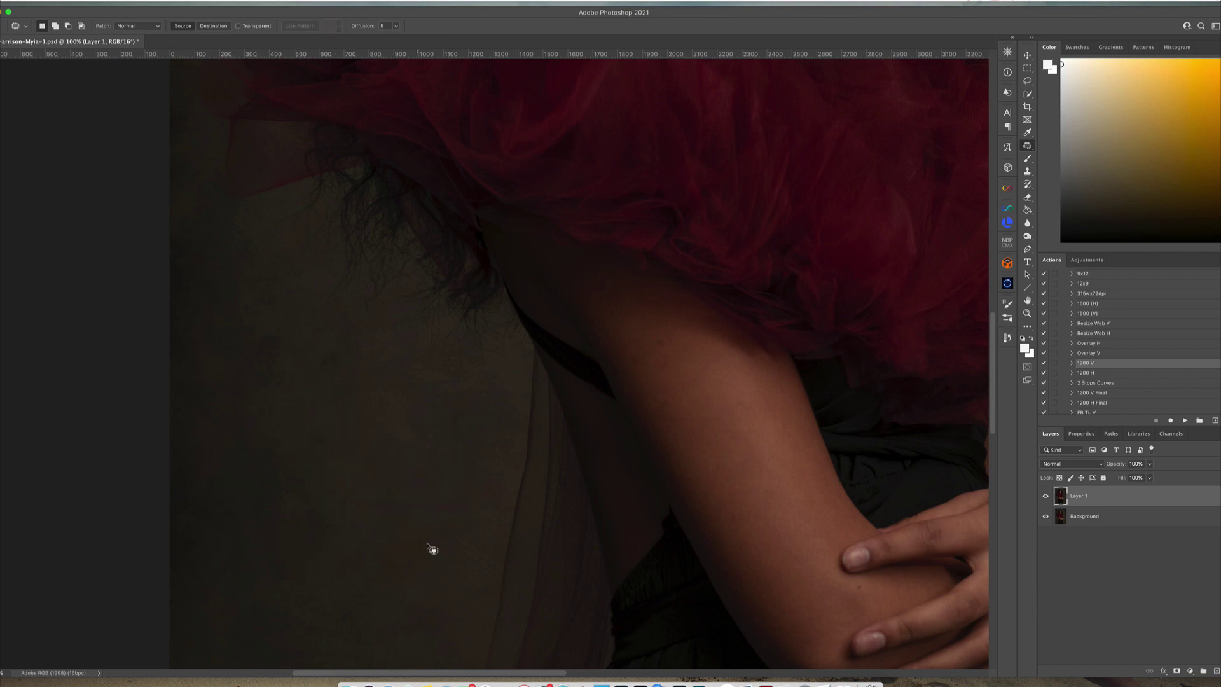
pyautogui.hotkey('ctrl', '0')
pyautogui.moveTo(609, 401); pyautogui.dragTo(638, 553)
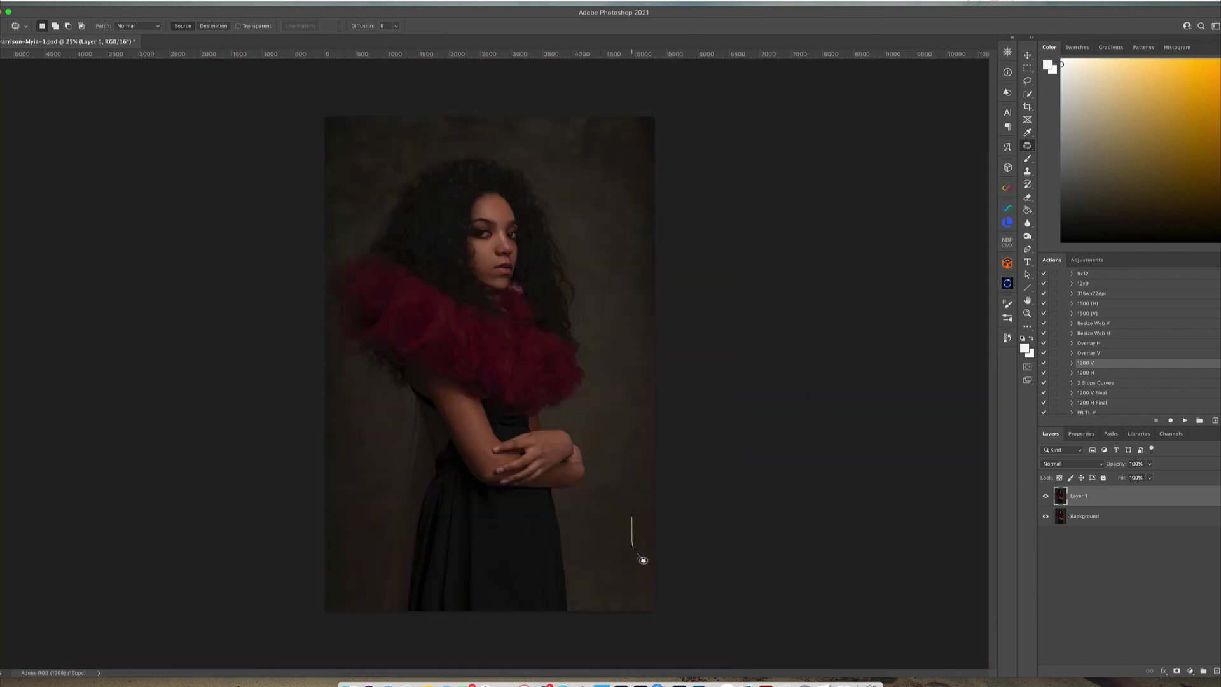
pyautogui.hotkey('ctrl', 'd')
# Step: Run frequency separation and blend the Low layer's skin tones across the shoulder, arm and hands
pyautogui.press('F2')
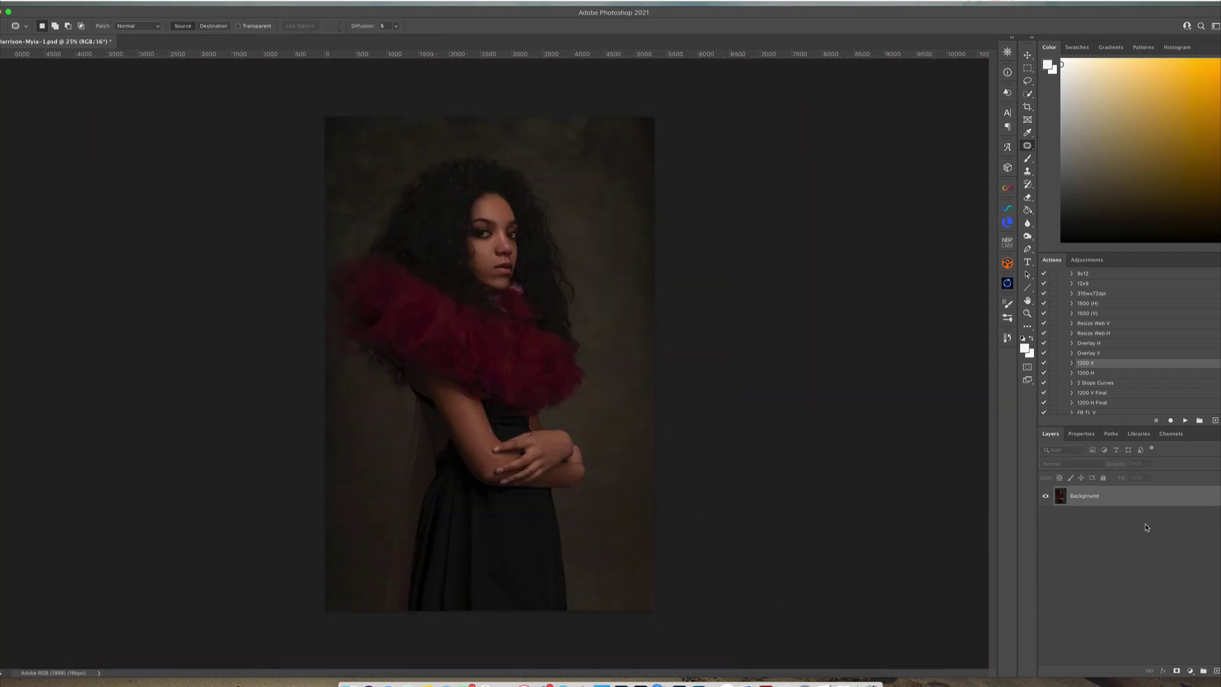
pyautogui.press('Return')
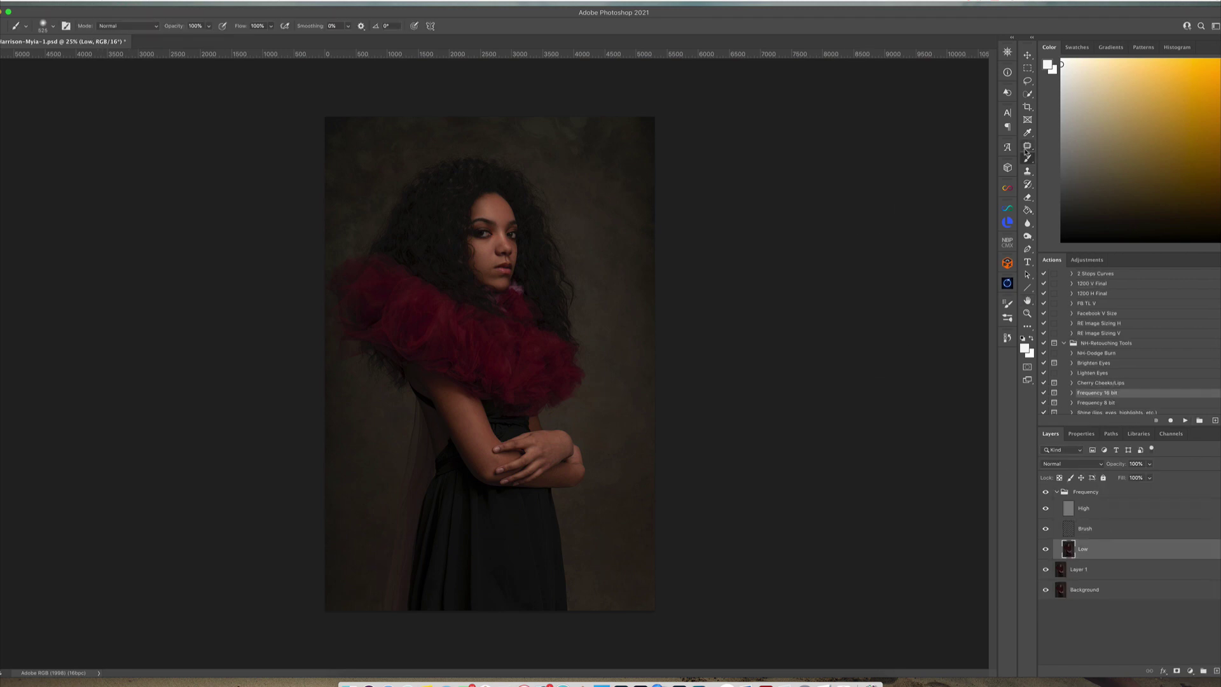
pyautogui.hotkey('ctrl', '+')
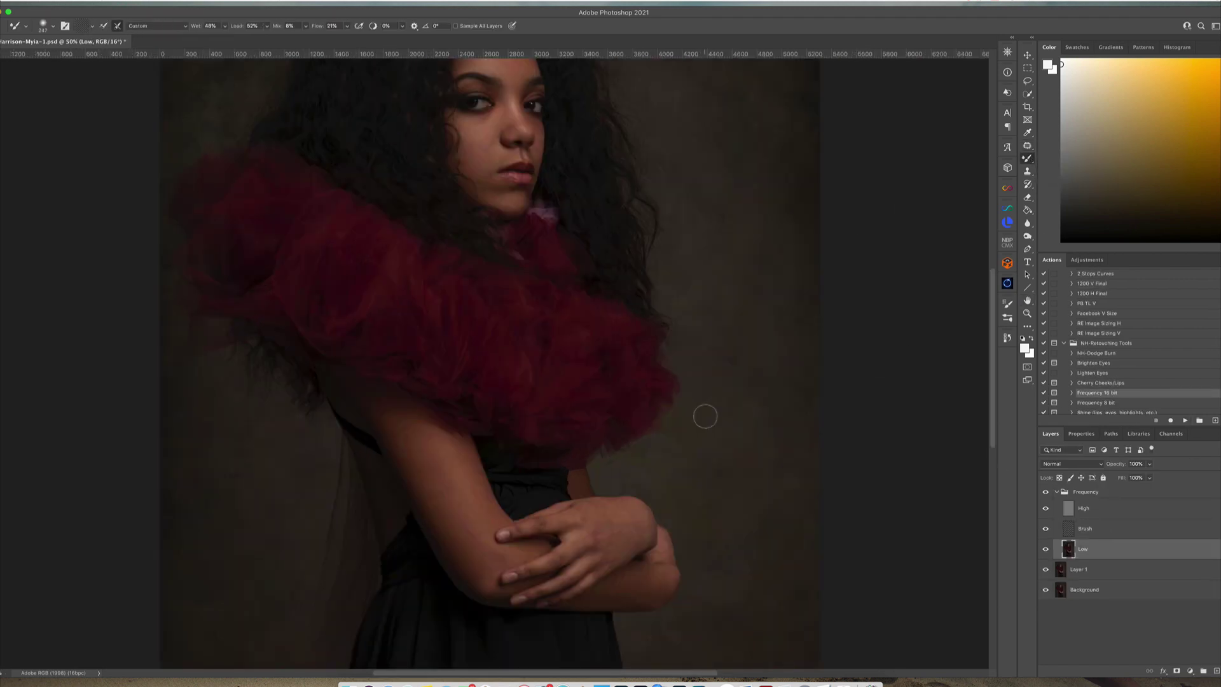
pyautogui.moveTo(364, 412); pyautogui.dragTo(487, 415)
pyautogui.press('[')
pyautogui.press('[')
pyautogui.press(']')
pyautogui.press(']')
pyautogui.press('[')
pyautogui.press('[')
pyautogui.press(']')
pyautogui.press(']')
# Step: Blend the face tones, then lower the Frequency group's opacity to 60%
pyautogui.moveTo(560, 263); pyautogui.dragTo(608, 542)
pyautogui.moveTo(558, 362); pyautogui.dragTo(540, 388)
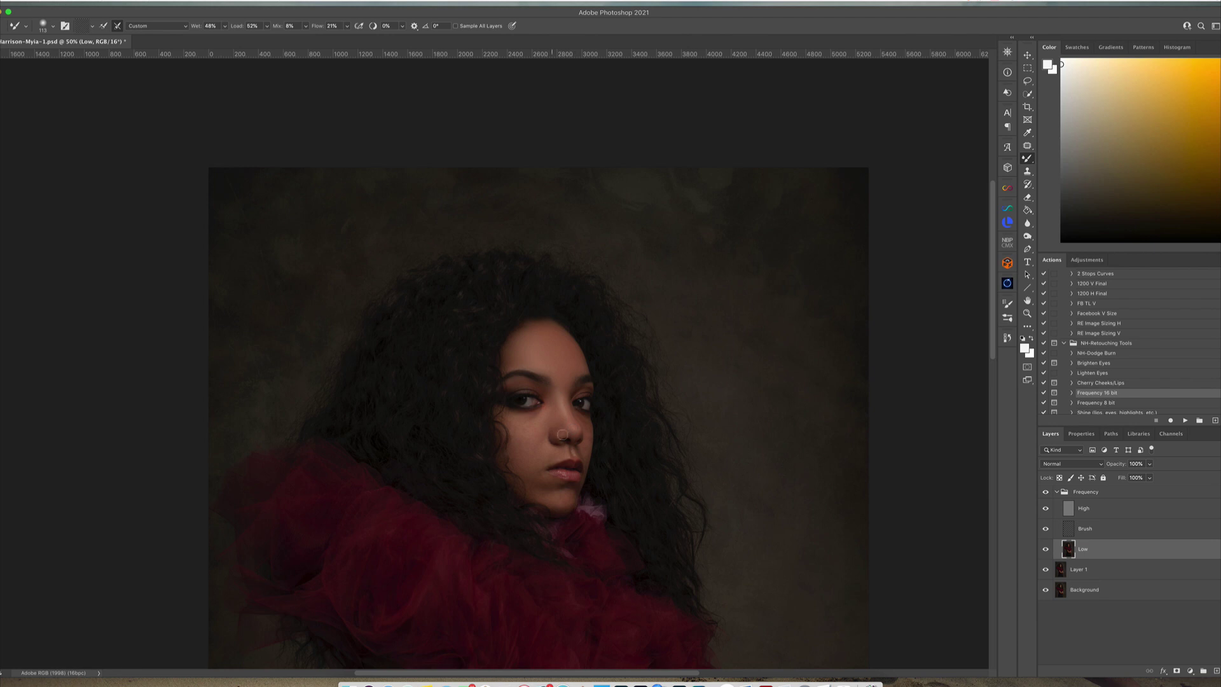
pyautogui.press('[')
pyautogui.press('[')
pyautogui.hotkey('ctrl', '+')
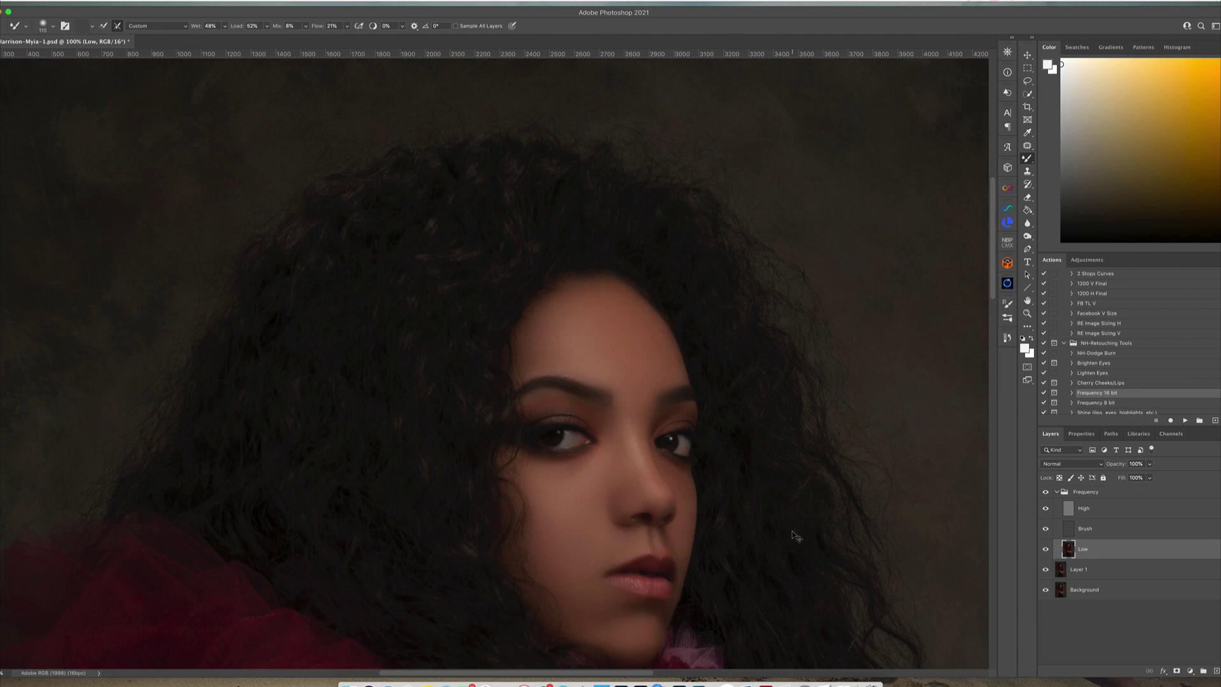
pyautogui.hotkey('ctrl', '-')
pyautogui.hotkey('ctrl', '-')
pyautogui.hotkey('ctrl', '-')
pyautogui.click(1109, 495)
pyautogui.moveTo(1149, 464); pyautogui.dragTo(1132, 478)
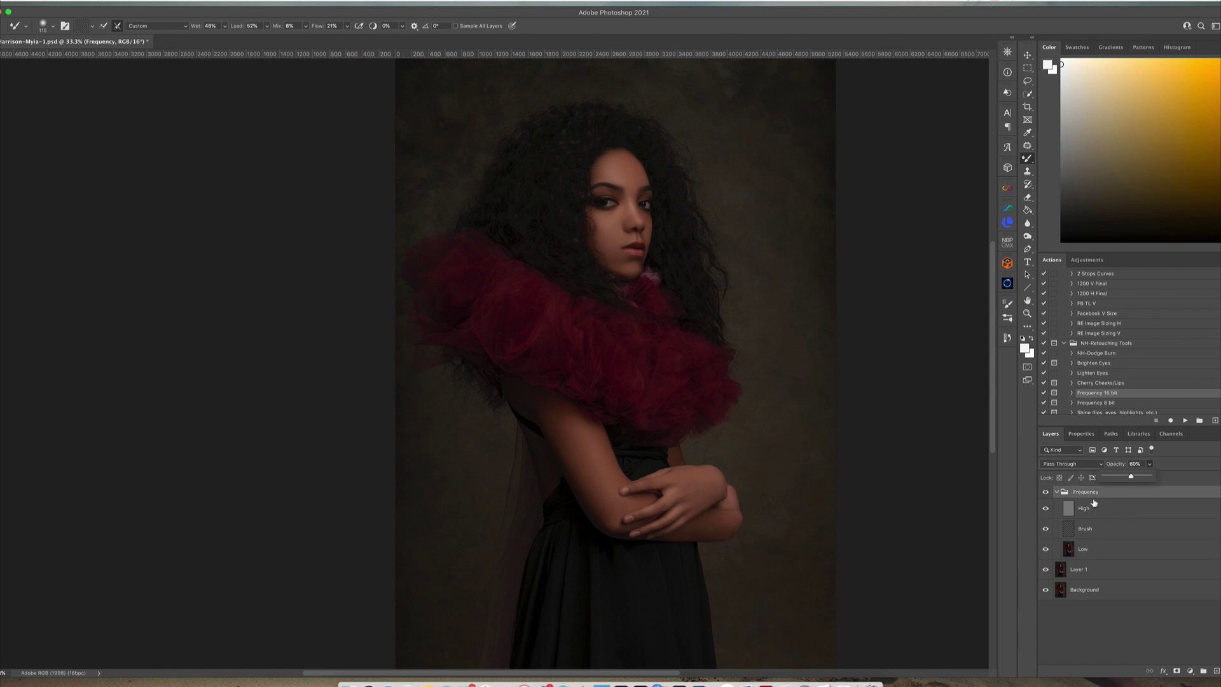
# Step: Flatten, run the NH-Dodge Burn action, and dodge the upper arm at low flow
pyautogui.hotkey('ctrl', 'shift', 'e')
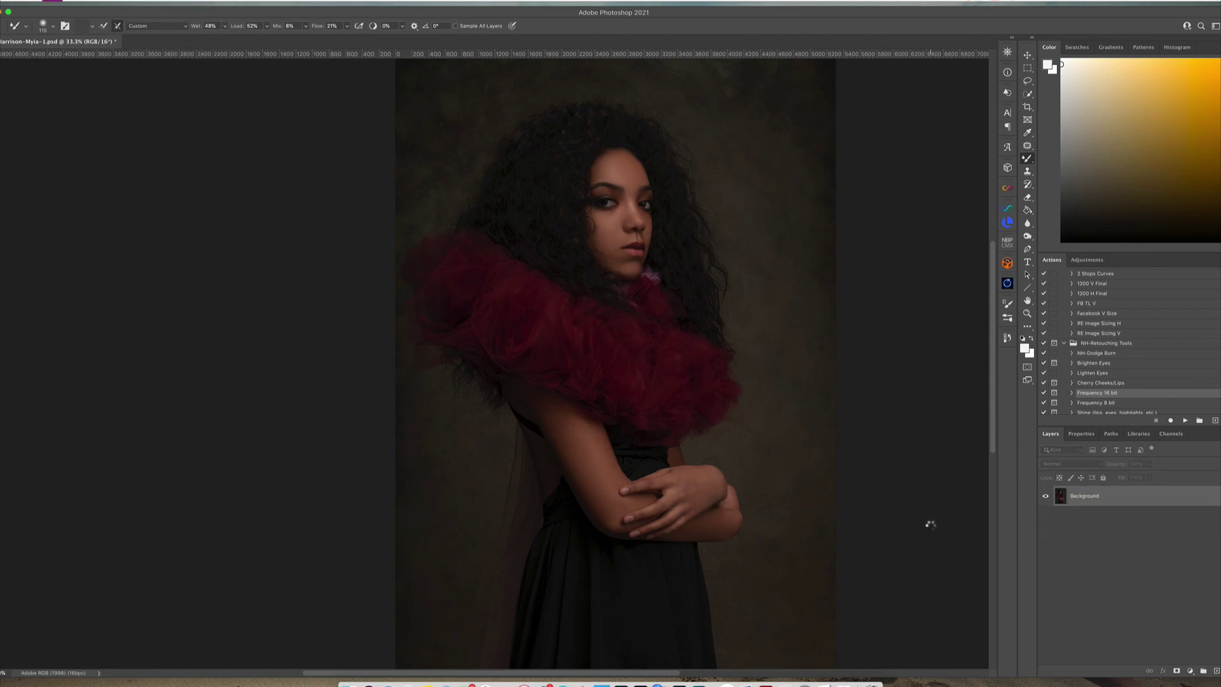
pyautogui.click(1119, 354)
pyautogui.click(1184, 421)
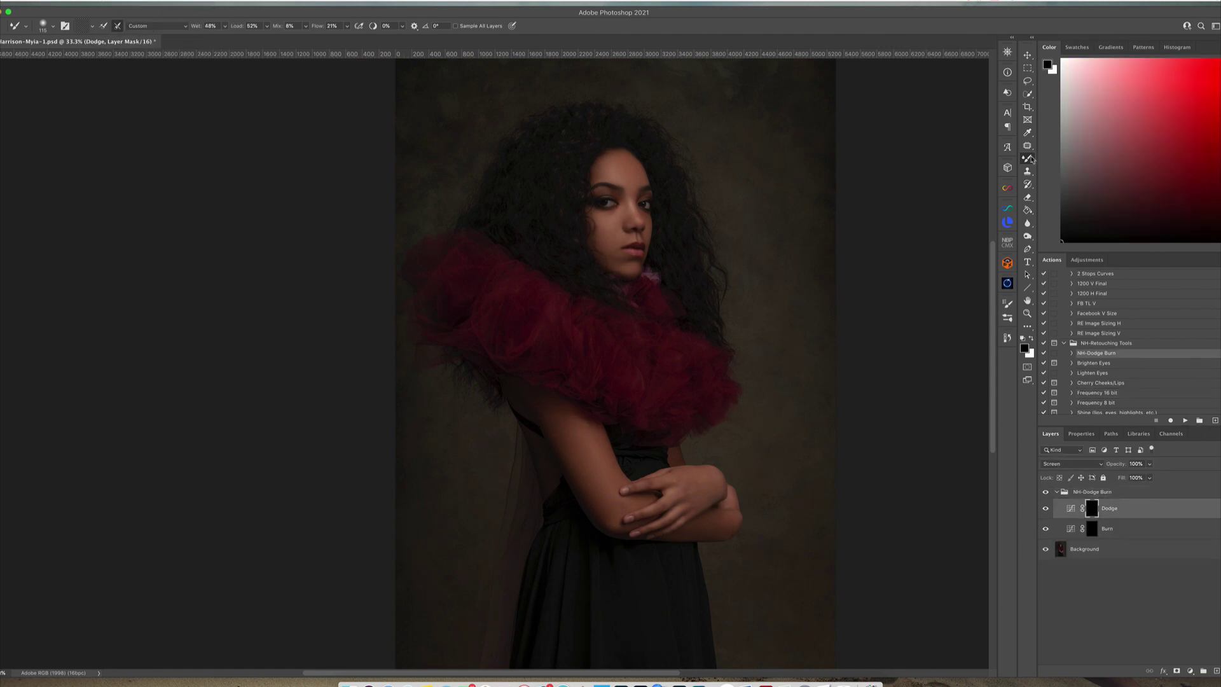
pyautogui.moveTo(640, 176); pyautogui.dragTo(620, 173)
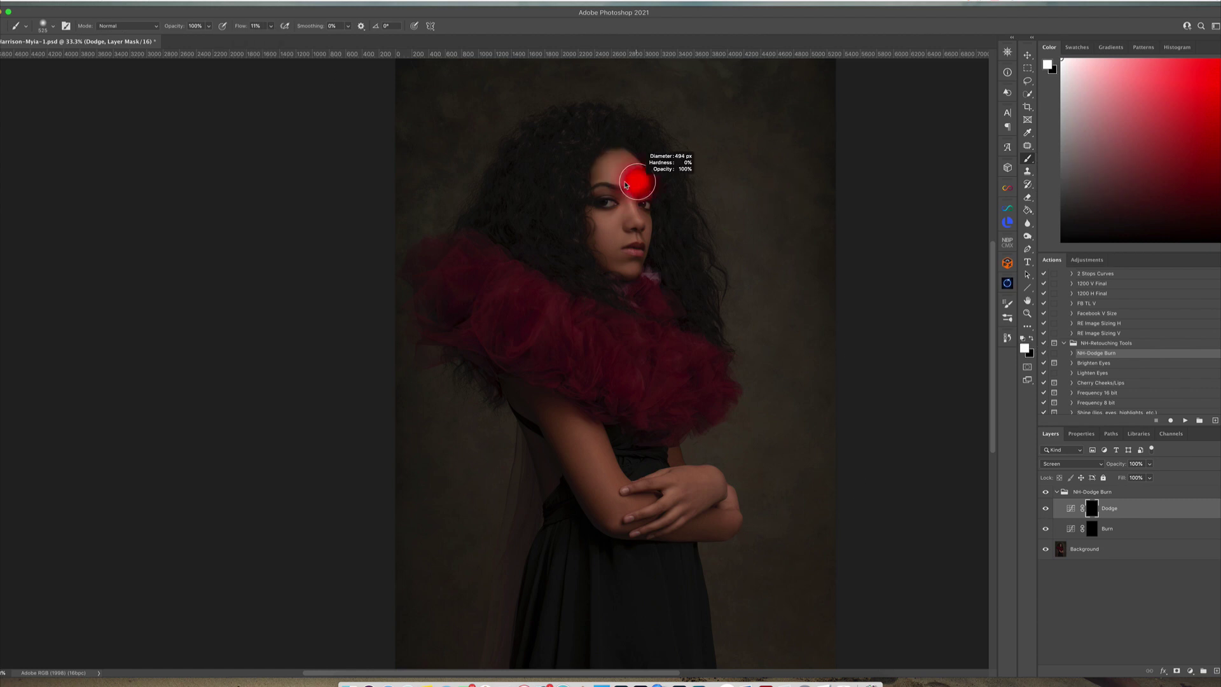
pyautogui.hotkey('shift', '1')
pyautogui.hotkey('shift', '1')
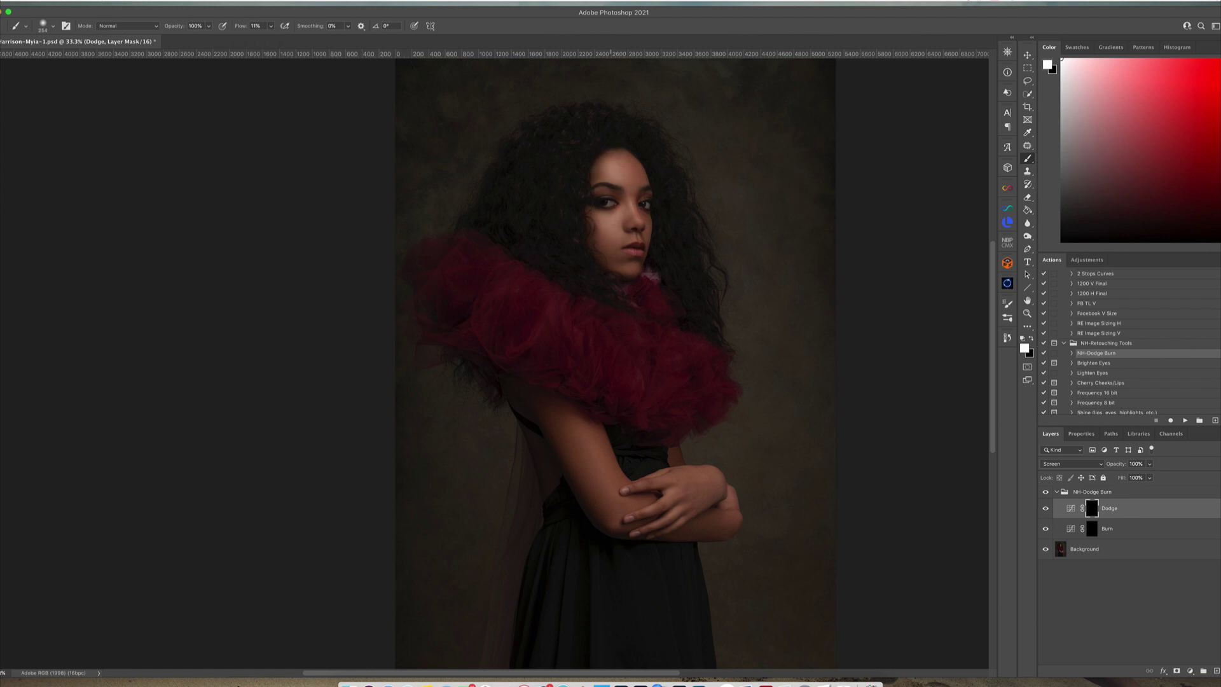
pyautogui.moveTo(568, 416); pyautogui.dragTo(582, 435)
# Step: Dodge the hands and the skin near the inner eye corner, then set Dodge to 88%
pyautogui.press('[')
pyautogui.press('[')
pyautogui.press('[')
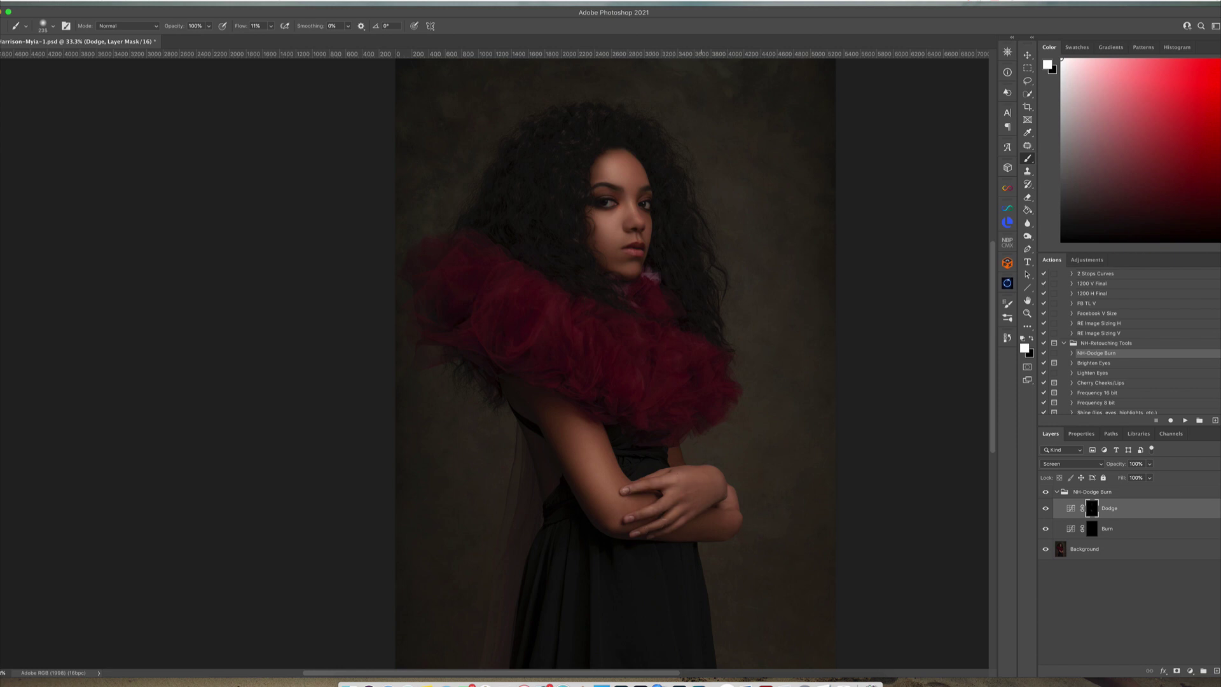
pyautogui.moveTo(687, 496); pyautogui.dragTo(681, 496)
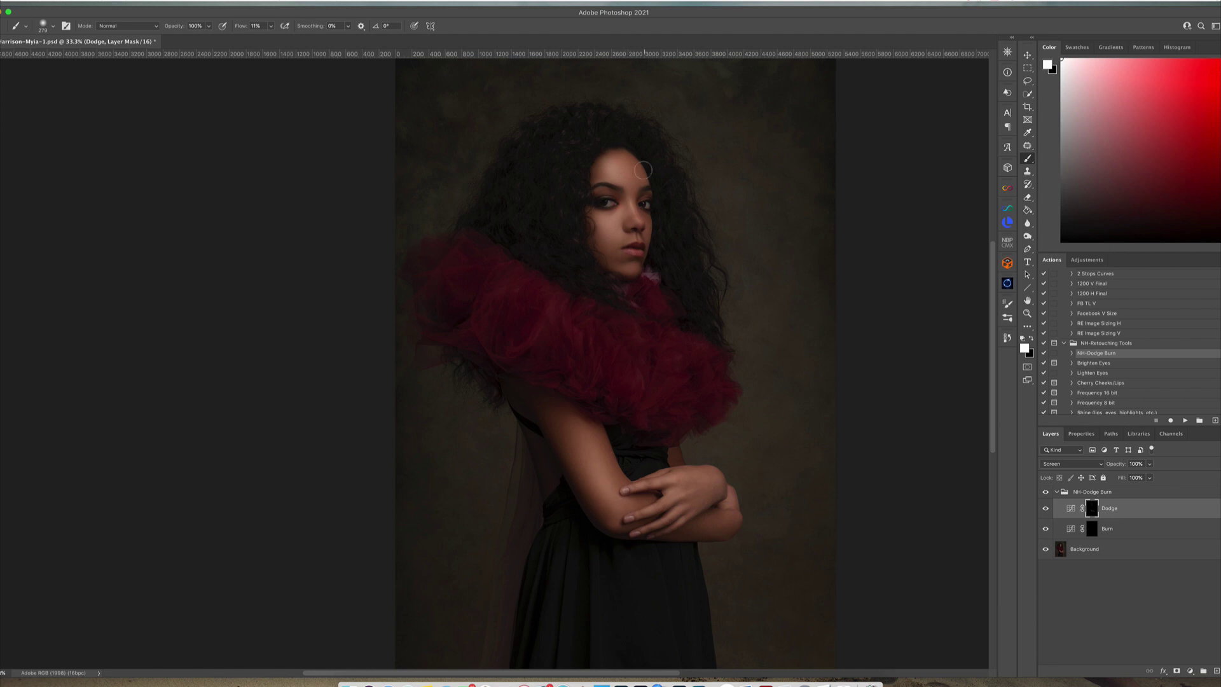
pyautogui.moveTo(640, 263); pyautogui.dragTo(620, 262)
pyautogui.hotkey('ctrl', '+')
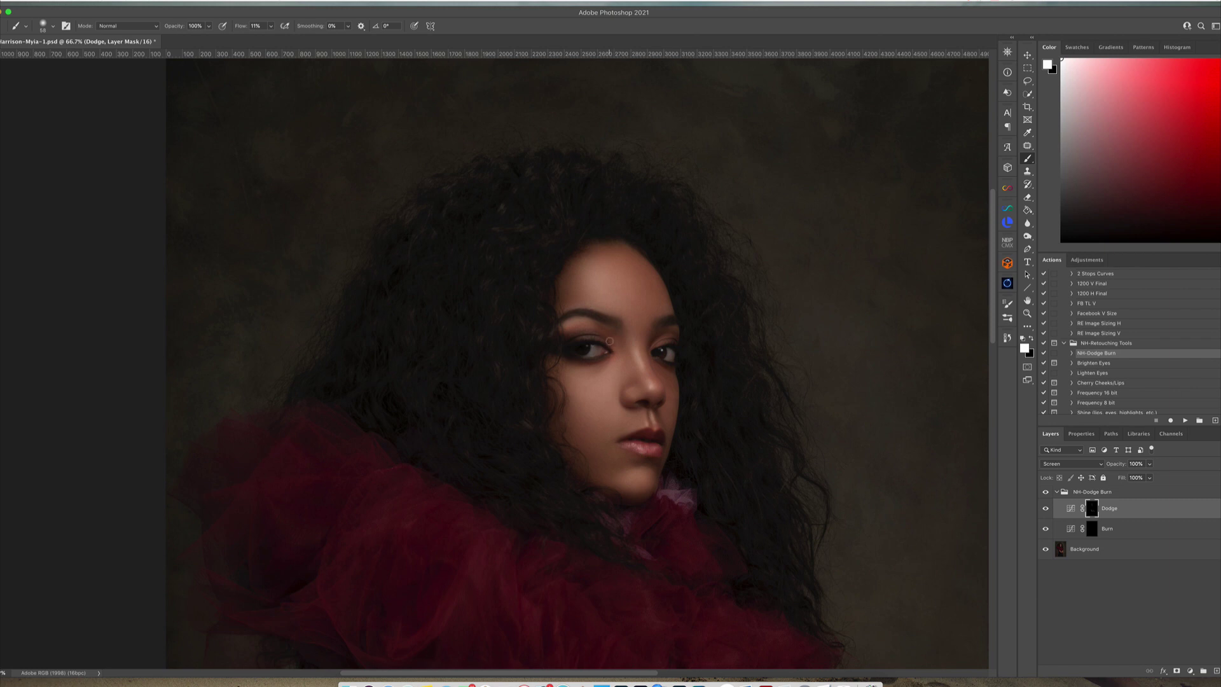
pyautogui.moveTo(600, 327); pyautogui.dragTo(609, 344)
pyautogui.press('x')
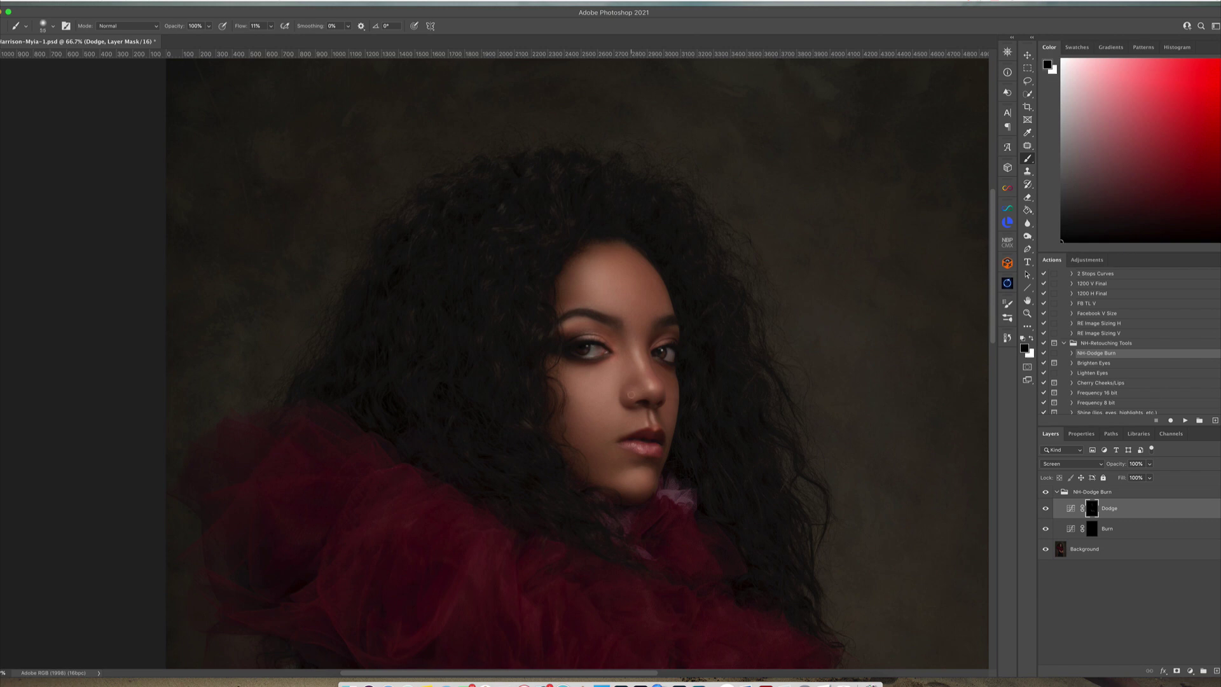
pyautogui.press('x')
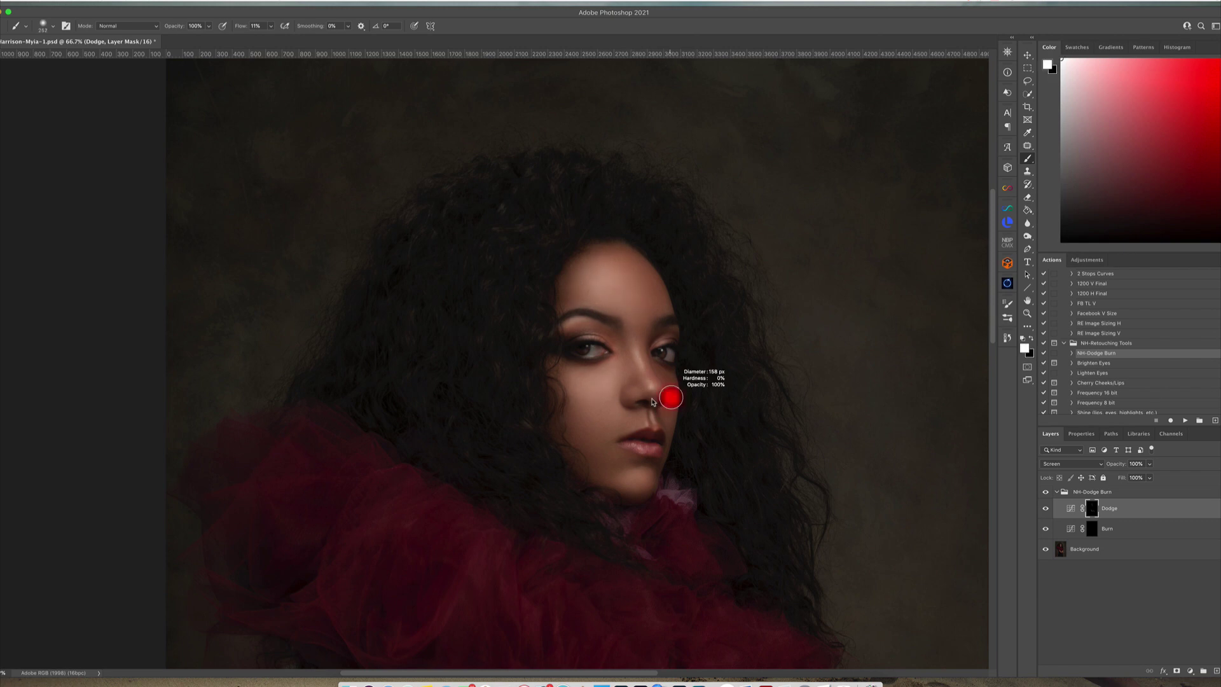
pyautogui.press('super+0')
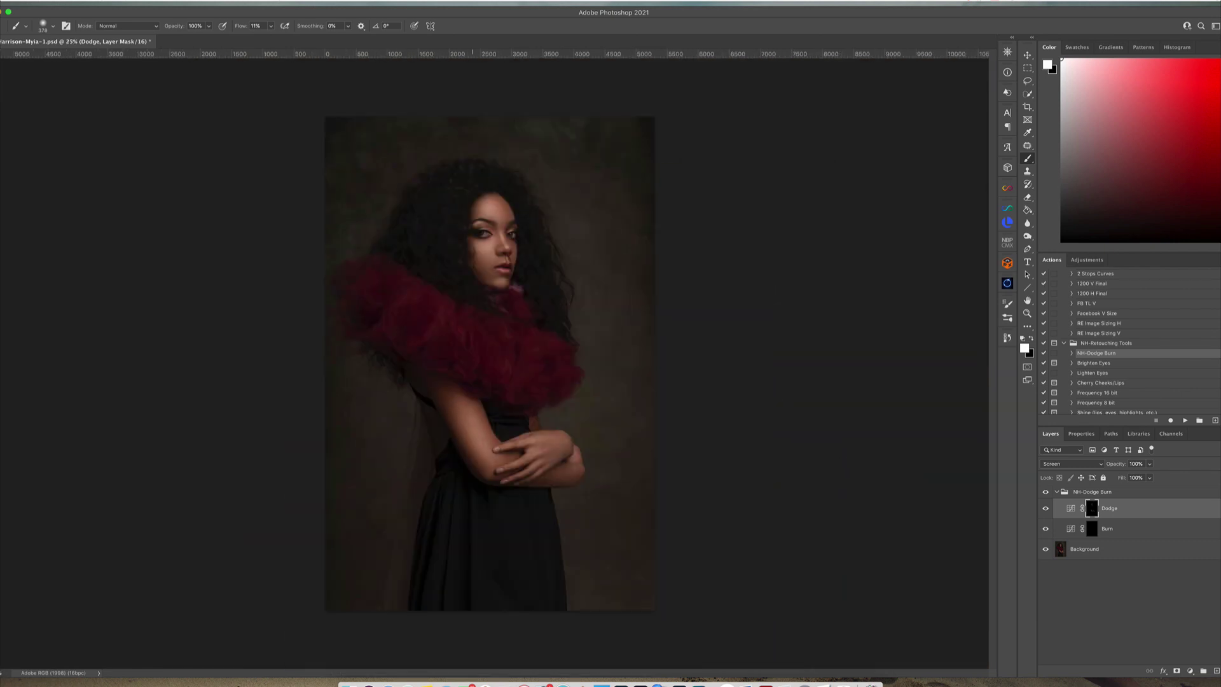
pyautogui.press('[')
pyautogui.moveTo(1149, 463); pyautogui.dragTo(1144, 477)
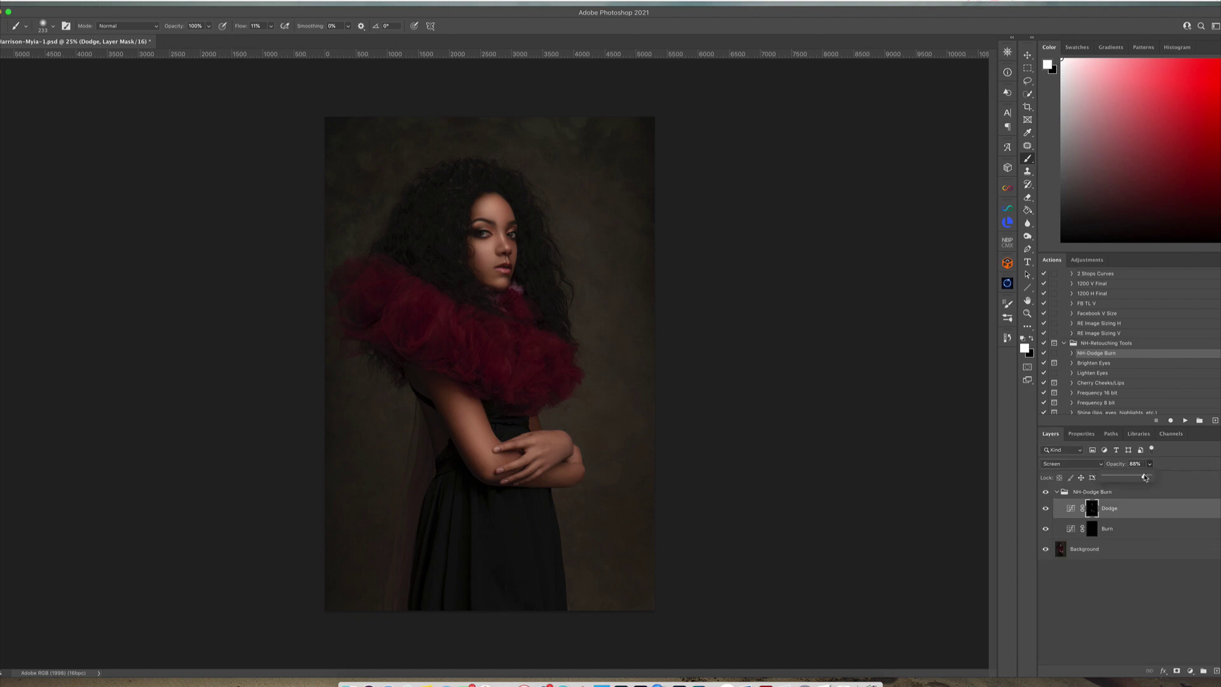
# Step: Burn darker shadows into the dress and face on the Burn layer
pyautogui.hotkey('alt', '[')
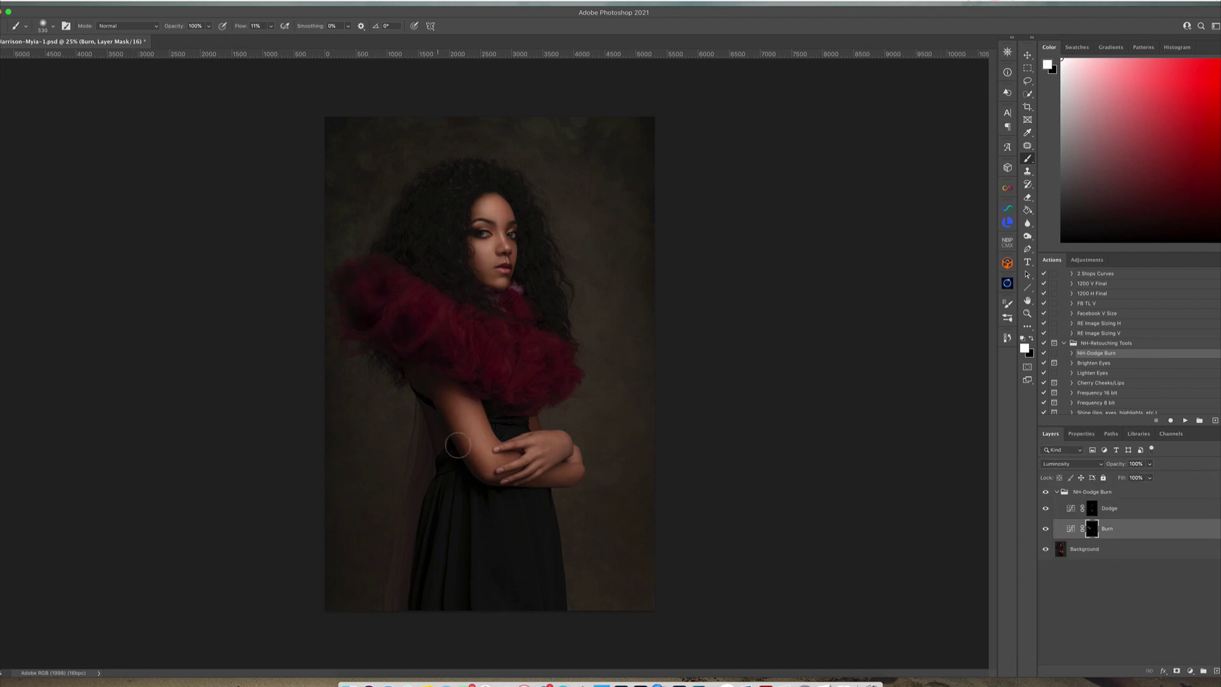
pyautogui.press(']')
pyautogui.moveTo(447, 469); pyautogui.dragTo(510, 537)
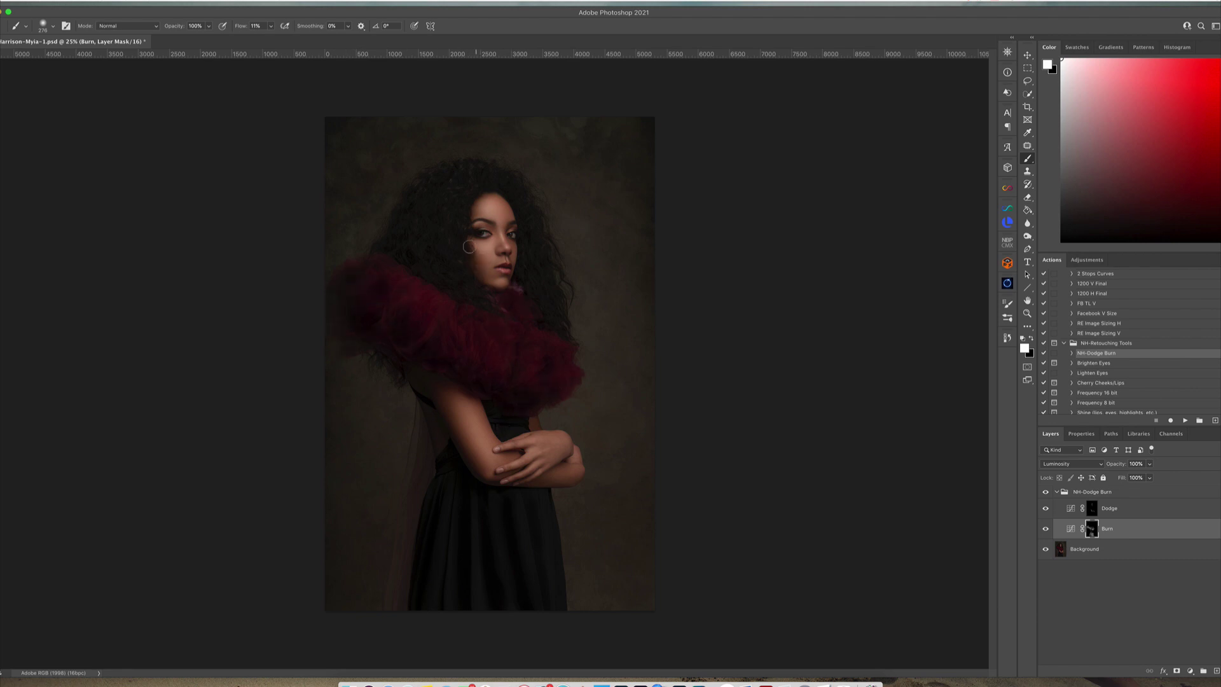
pyautogui.press('[')
pyautogui.press('[')
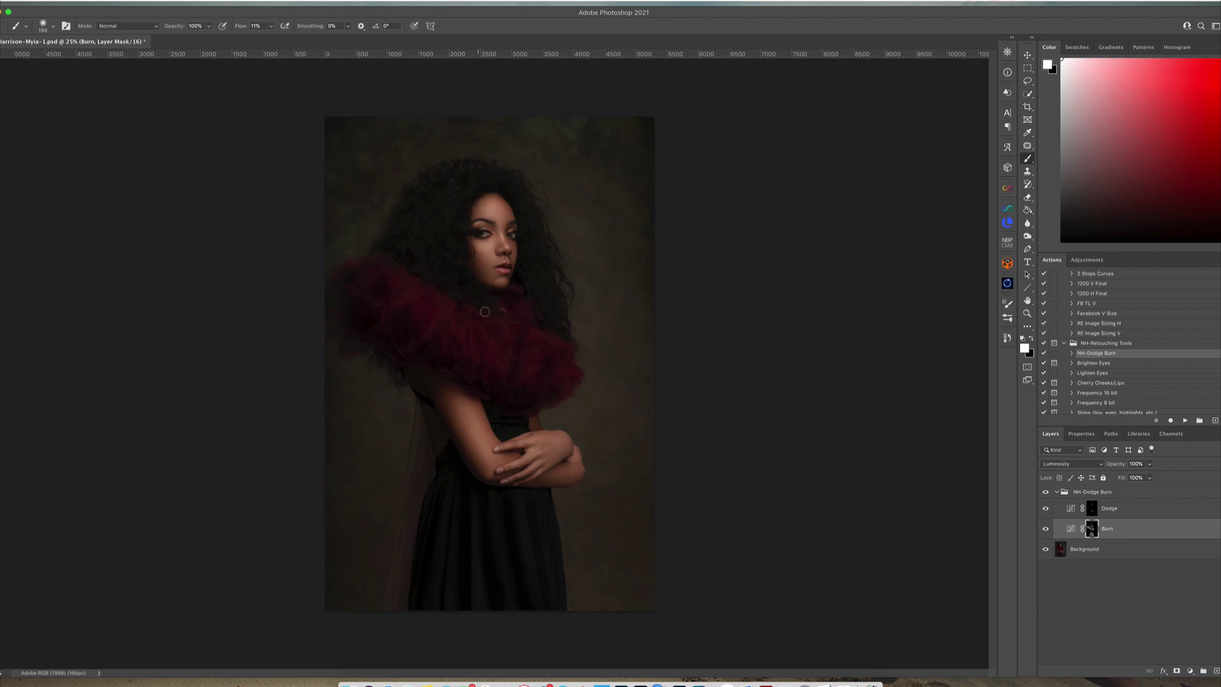
pyautogui.scroll(2, 483, 237)
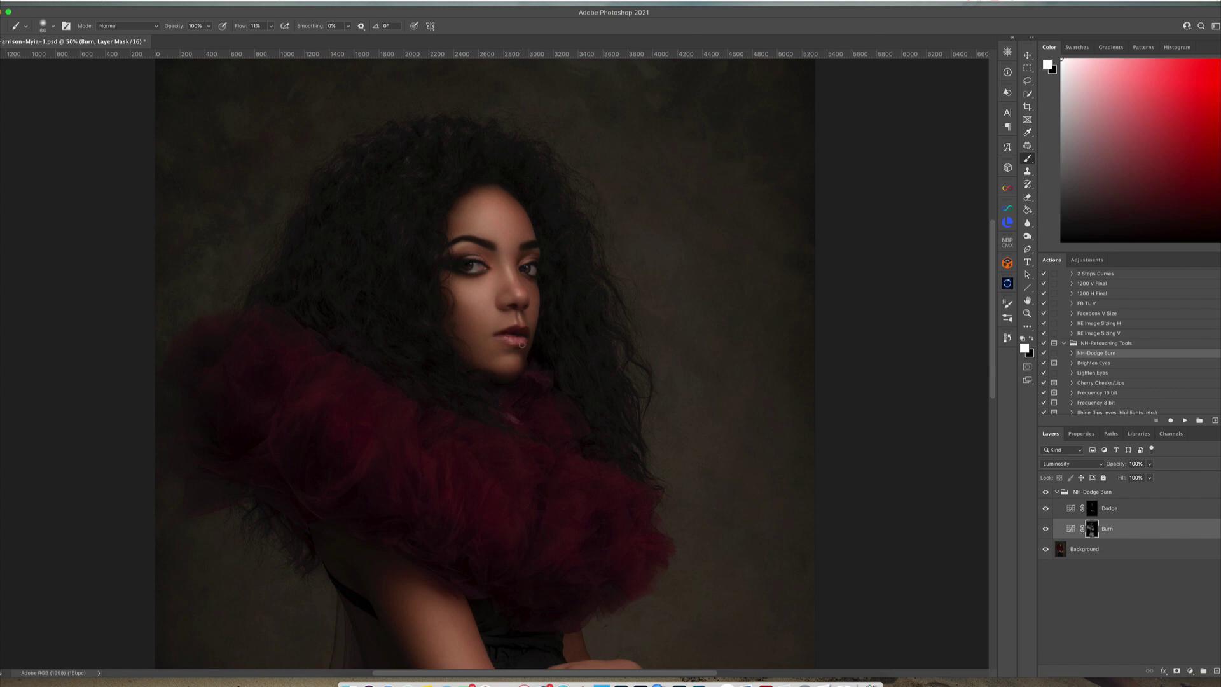
pyautogui.scroll(-2, 769, 464)
pyautogui.scroll(-1, 769, 464)
# Step: Lower the NH-Dodge Burn group's opacity and flatten the image
pyautogui.click(1056, 492)
pyautogui.click(1150, 477)
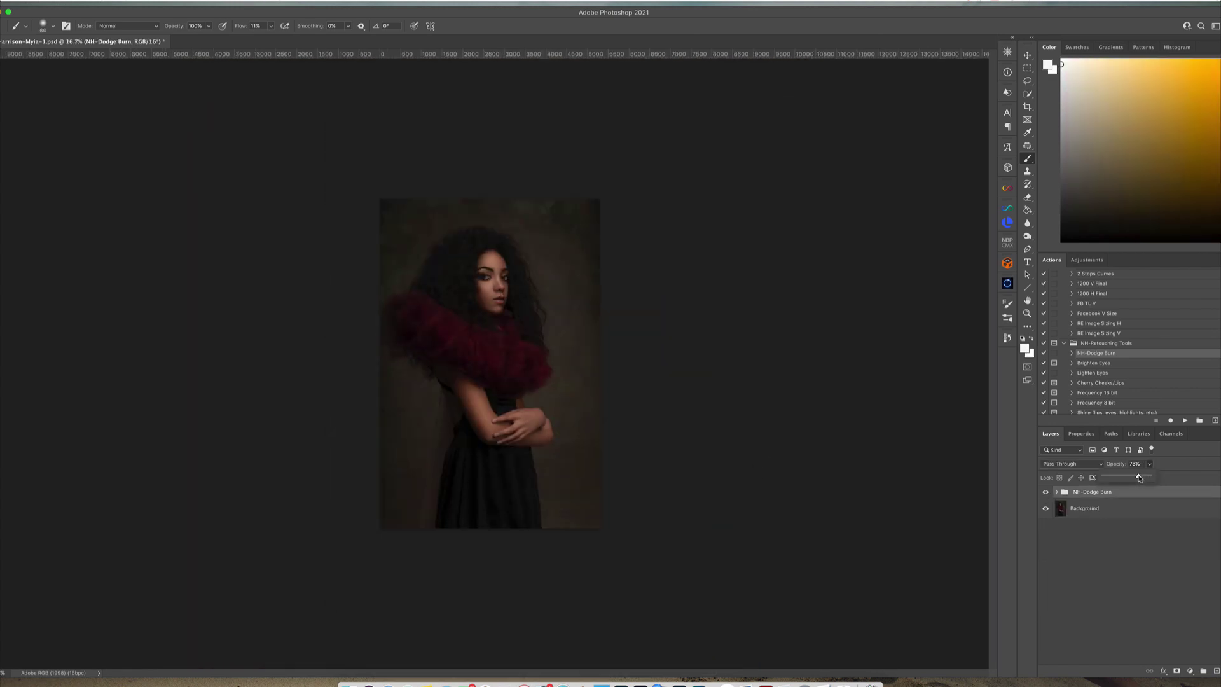
pyautogui.click(191, 253)
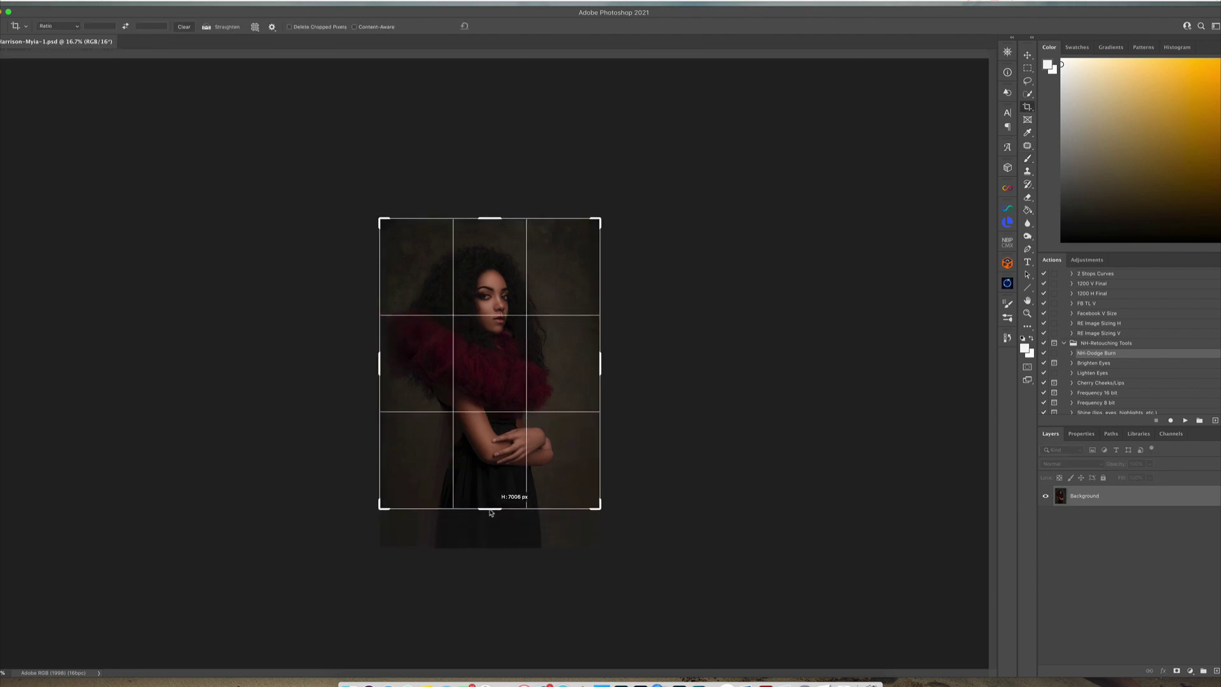
# Step: Straighten and crop the portrait, content-aware fill the empty left edge, and add a blank layer
pyautogui.moveTo(613, 374); pyautogui.dragTo(632, 368)
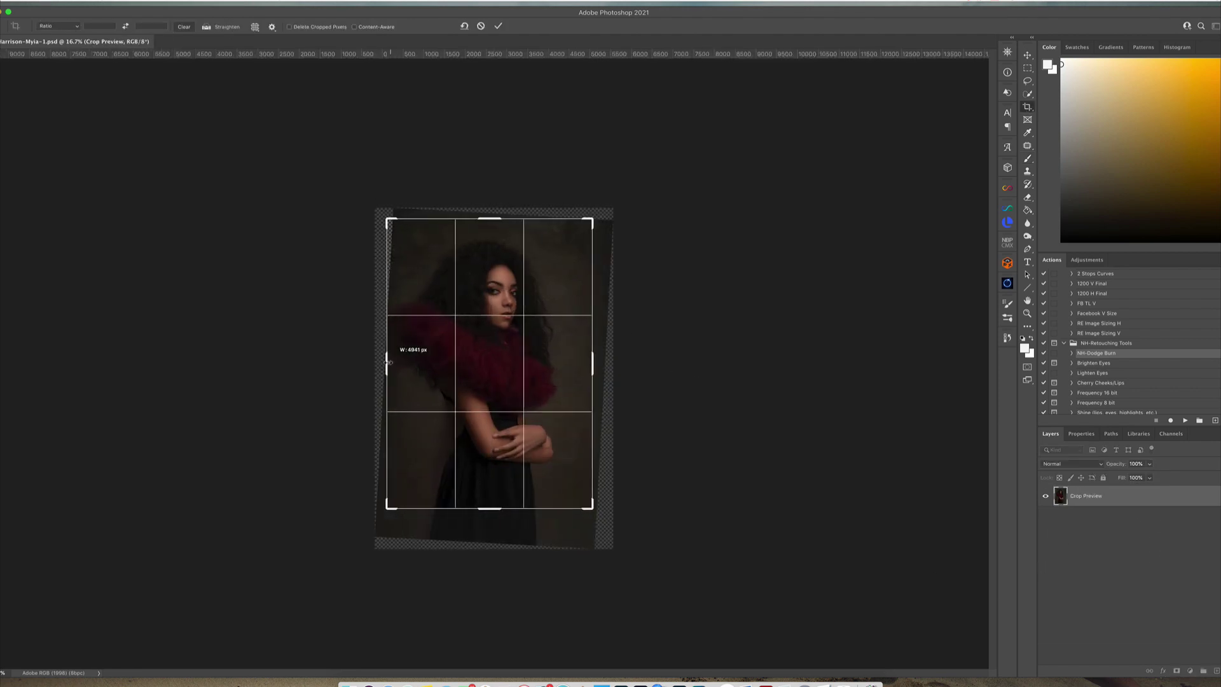
pyautogui.press('Return')
pyautogui.press('l')
pyautogui.hotkey('shift', 'BackSpace')
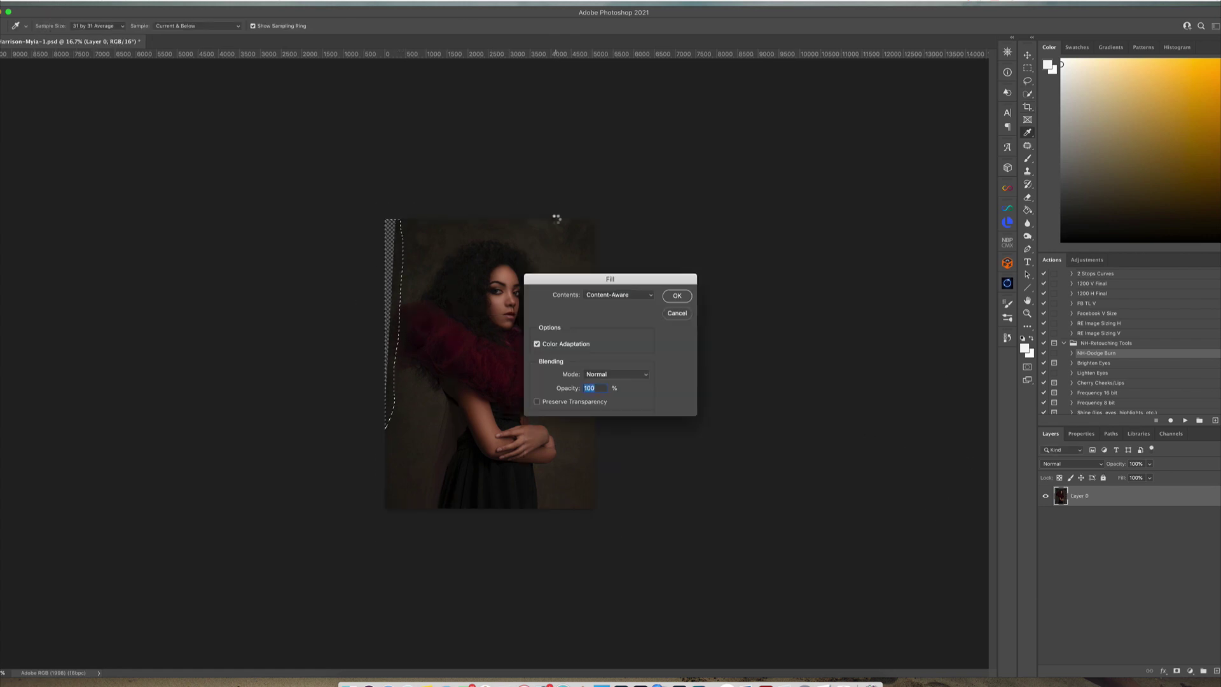
pyautogui.press('Return')
pyautogui.hotkey('ctrl', 'shift', 'alt', 'n')
pyautogui.click(1028, 172)
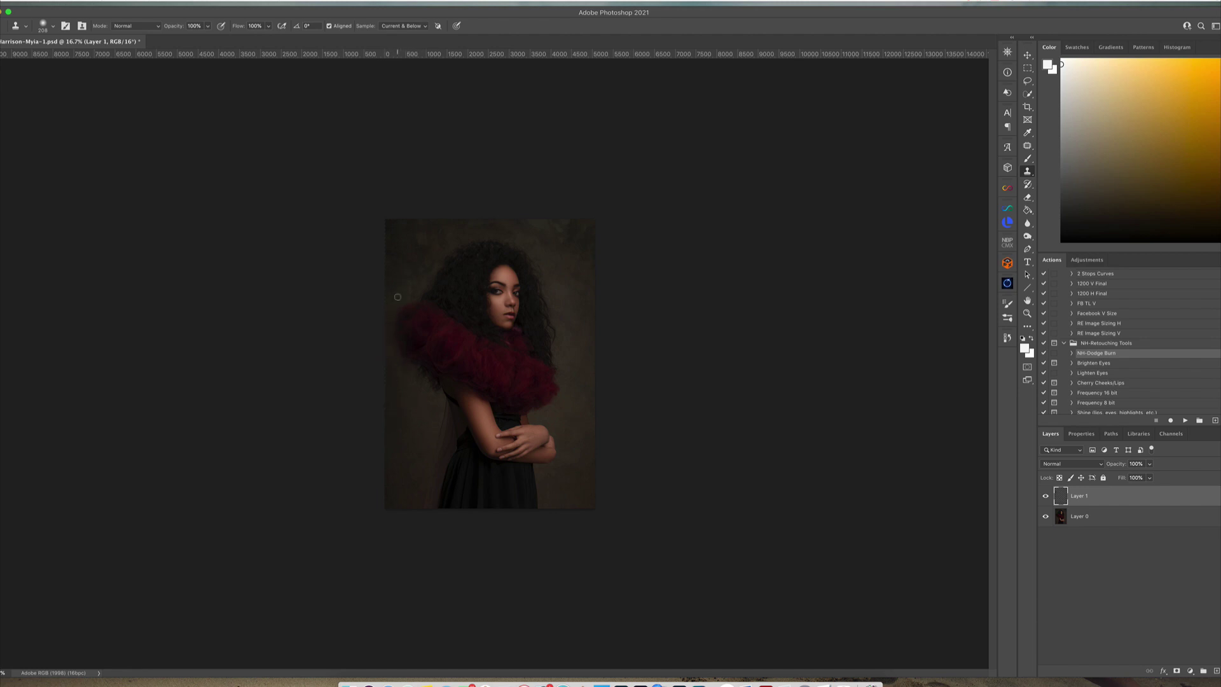
# Step: Add a Multiply layer and paint black over the portrait to darken it
pyautogui.click(1216, 671)
pyautogui.hotkey('shift', 'alt', 'm')
pyautogui.press('b')
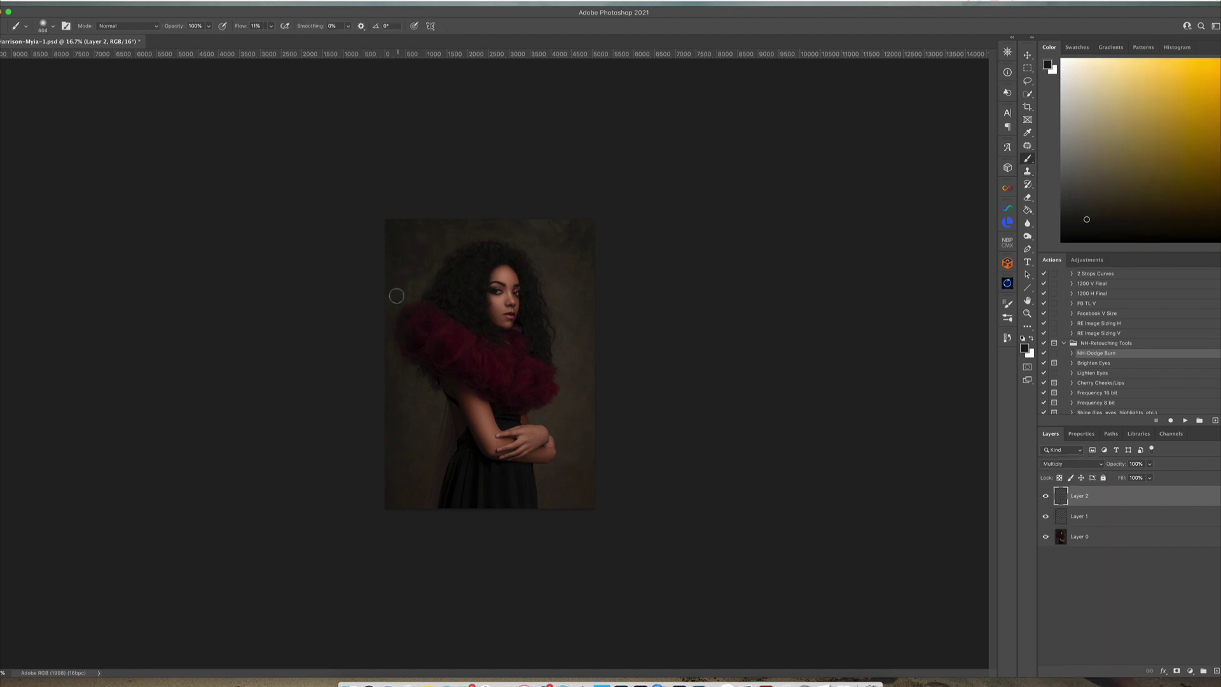
pyautogui.press('d')
pyautogui.press(']')
pyautogui.press(']')
pyautogui.press(']')
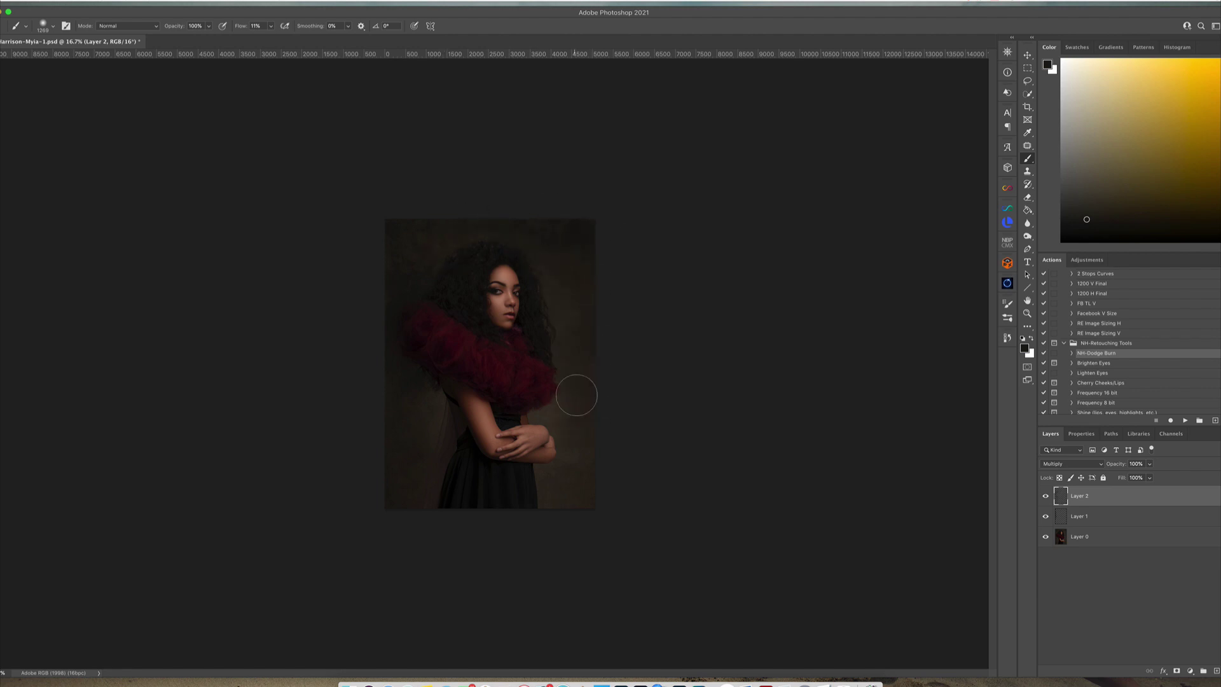
pyautogui.press('[')
pyautogui.press('[')
pyautogui.press('[')
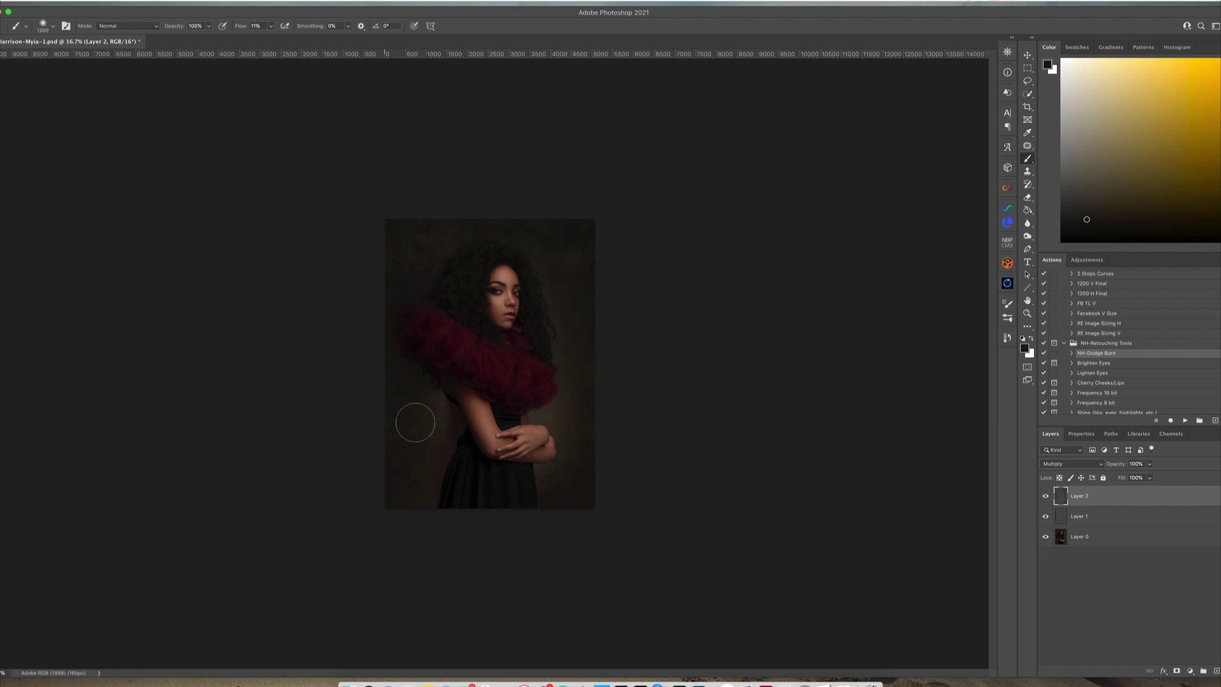
pyautogui.press('[')
pyautogui.press('[')
pyautogui.press('[')
# Step: Mask the darkening layer around the hair, flatten, and duplicate the result
pyautogui.hotkey('ctrl', 'alt', 'm')
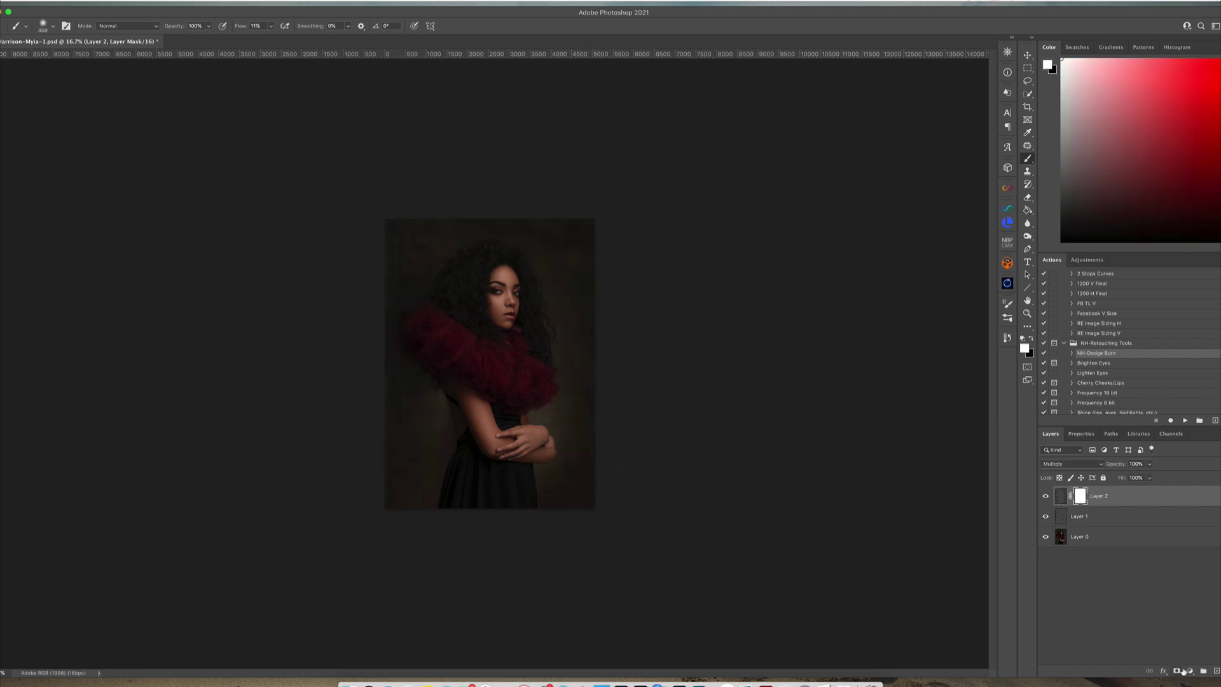
pyautogui.press(']')
pyautogui.press(']')
pyautogui.press(']')
pyautogui.press('[')
pyautogui.press('[')
pyautogui.hotkey('ctrl', 'shift', 'e')
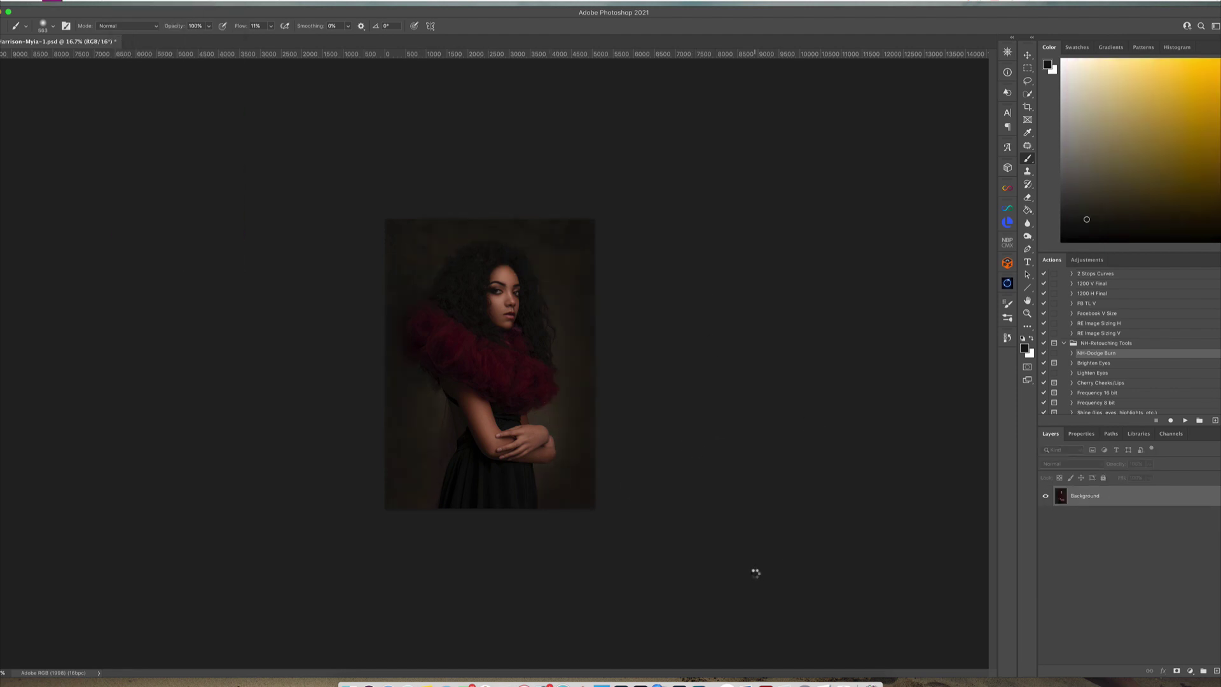
pyautogui.hotkey('ctrl', 'j')
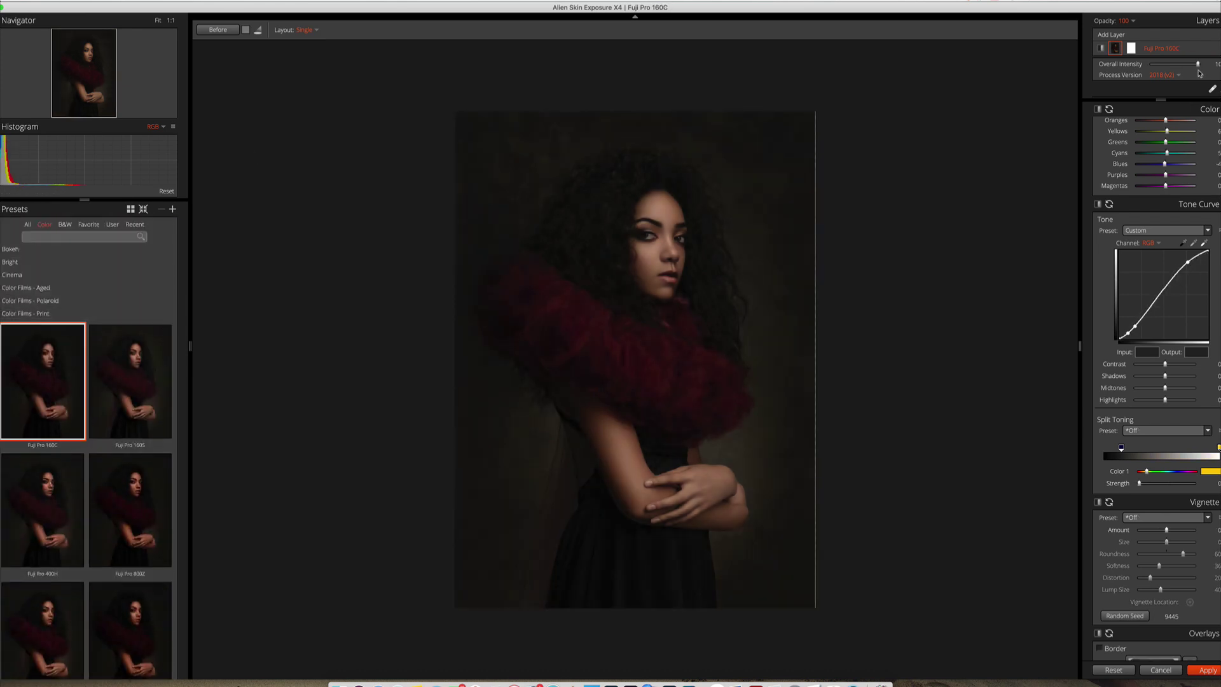
# Step: Review the Fuji Pro 160C preset's Basic, Detail and Grain panels, then apply it
pyautogui.scroll(5, 1163, 255)
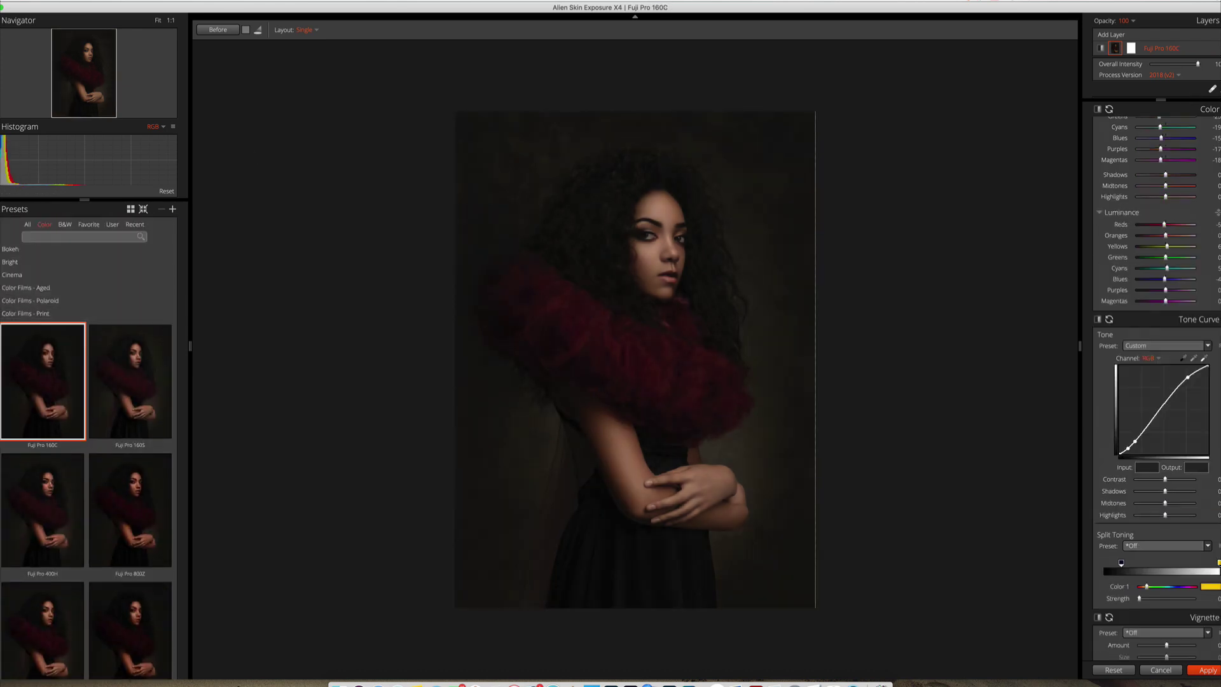
pyautogui.scroll(5, 1164, 255)
pyautogui.scroll(-5, 1155, 438)
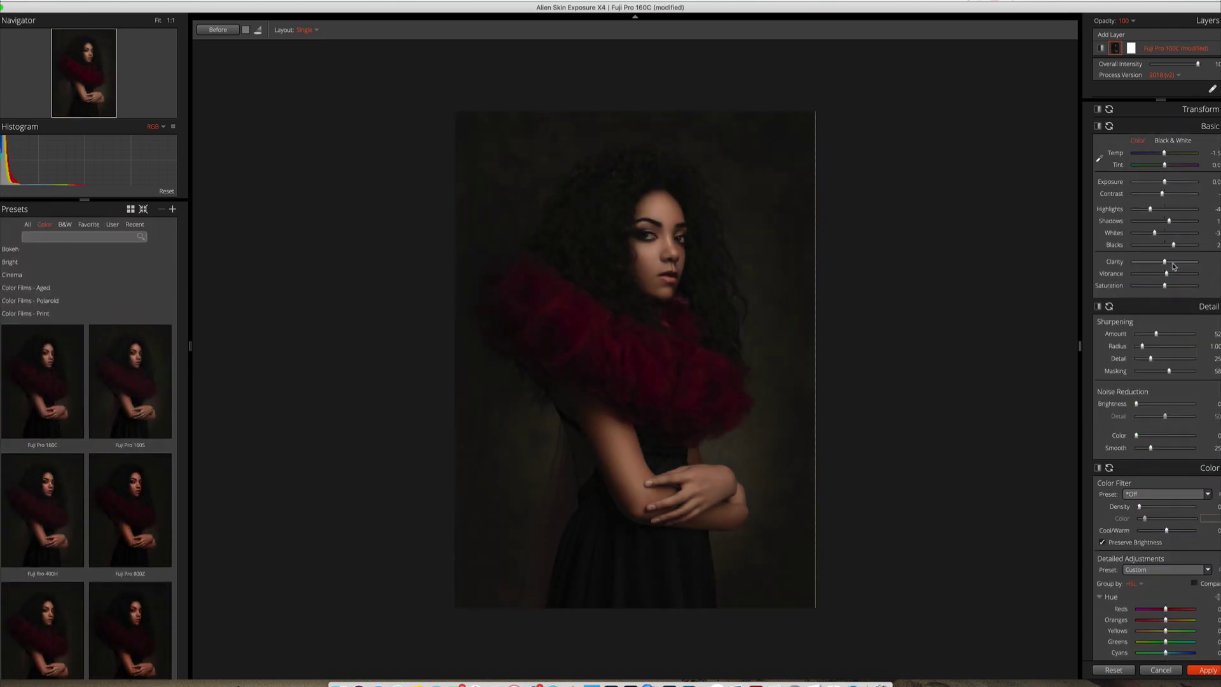
pyautogui.scroll(-5, 1154, 437)
pyautogui.scroll(-5, 1154, 437)
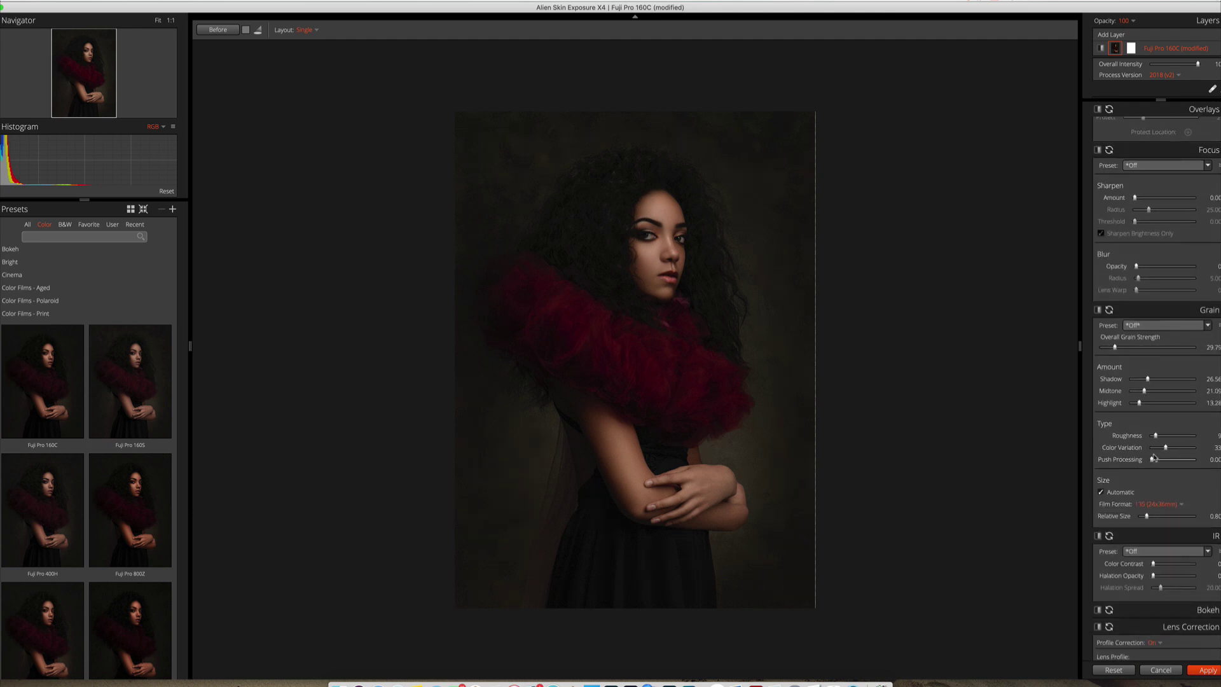
pyautogui.click(1208, 670)
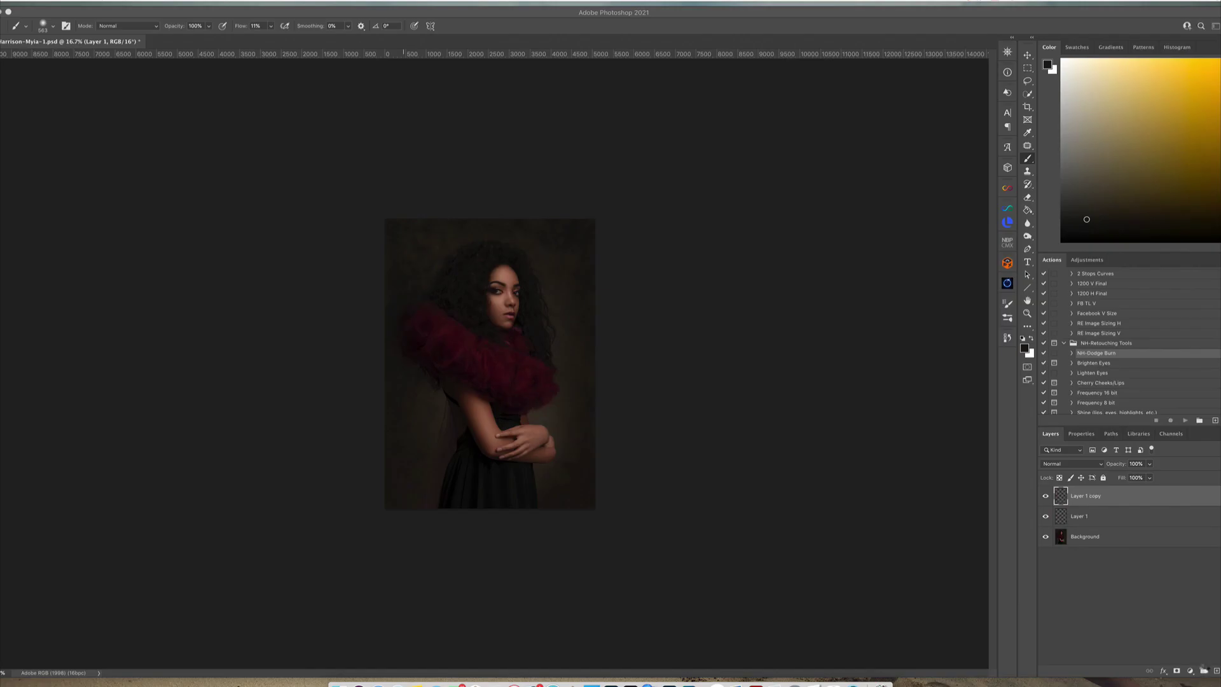
# Step: Run the Cherry Cheeks/Lips action and zoom in closely on her lips
pyautogui.click(146, 232)
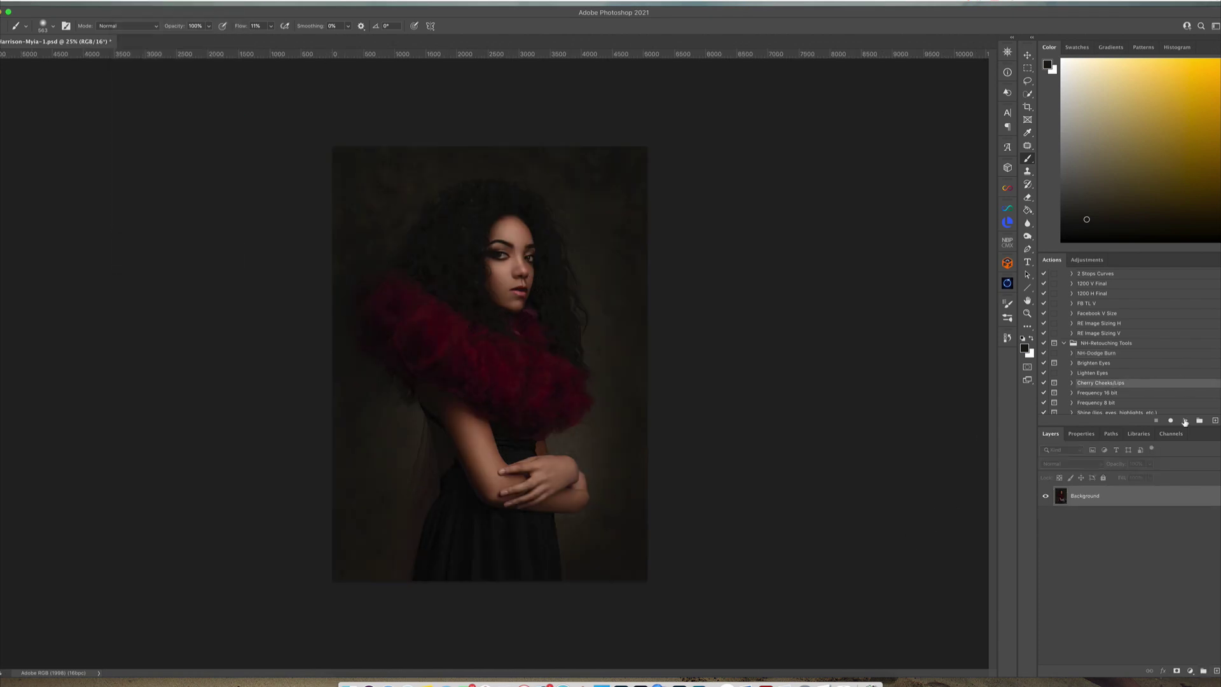
pyautogui.press('z')
pyautogui.moveTo(508, 274); pyautogui.dragTo(568, 350)
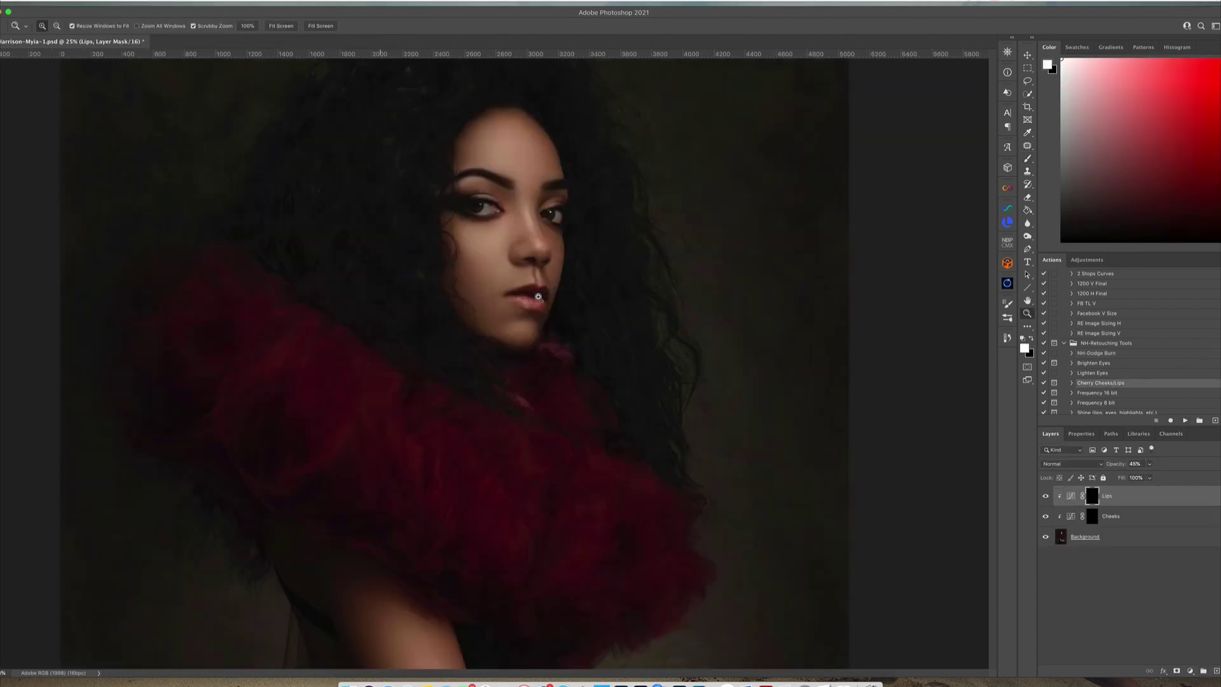
pyautogui.moveTo(538, 296); pyautogui.dragTo(572, 297)
# Step: Paint the lip and cheek masks with a low-flow brush, then run NH-Dodge Burn
pyautogui.press('b')
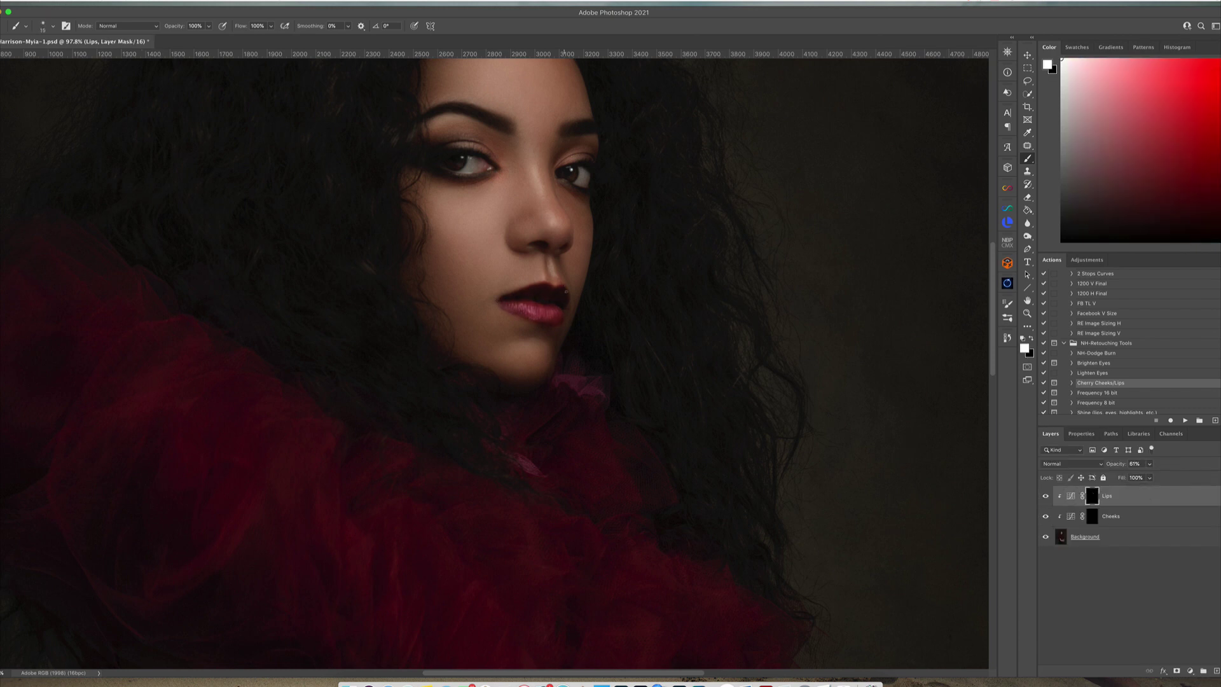
pyautogui.press('x')
pyautogui.press('x')
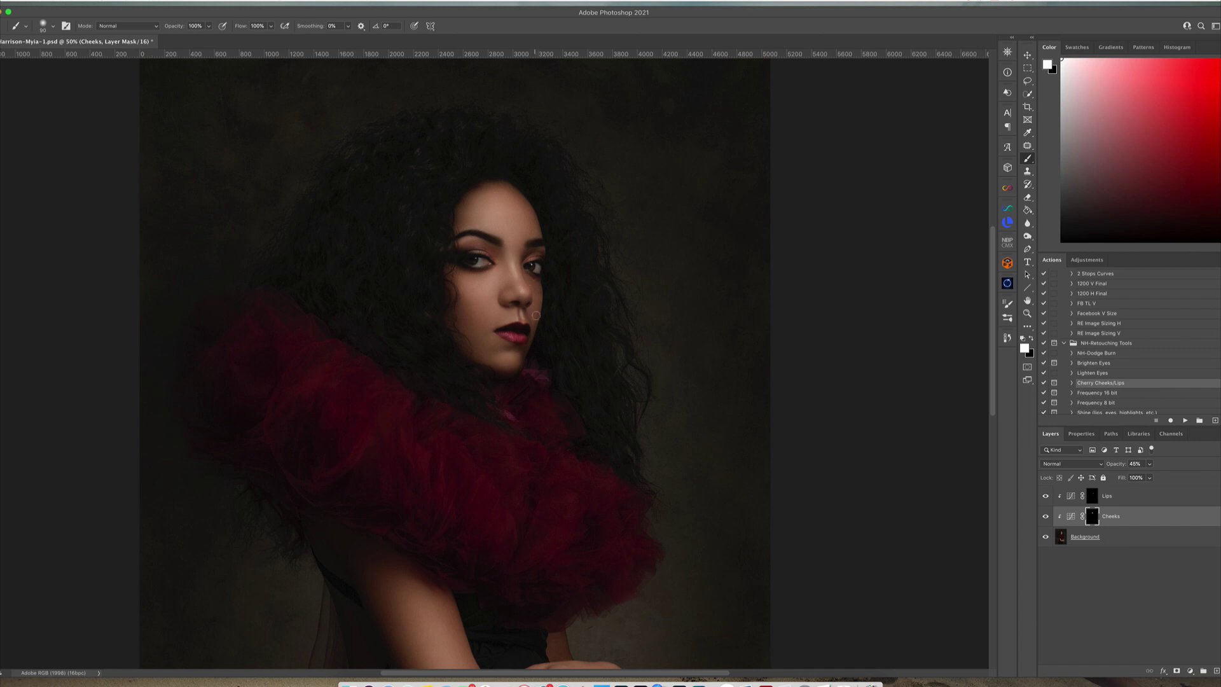
pyautogui.hotkey('shift', '1')
pyautogui.hotkey('shift', '2')
pyautogui.hotkey('ctrl', '-')
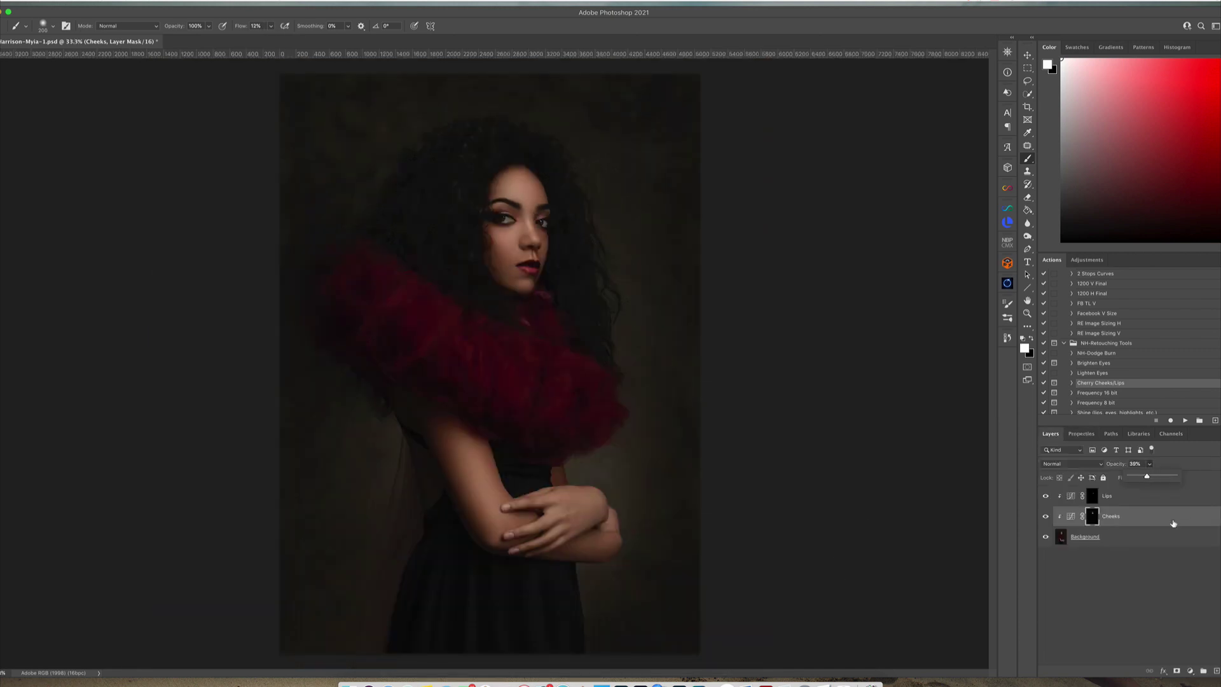
pyautogui.doubleClick(1102, 353)
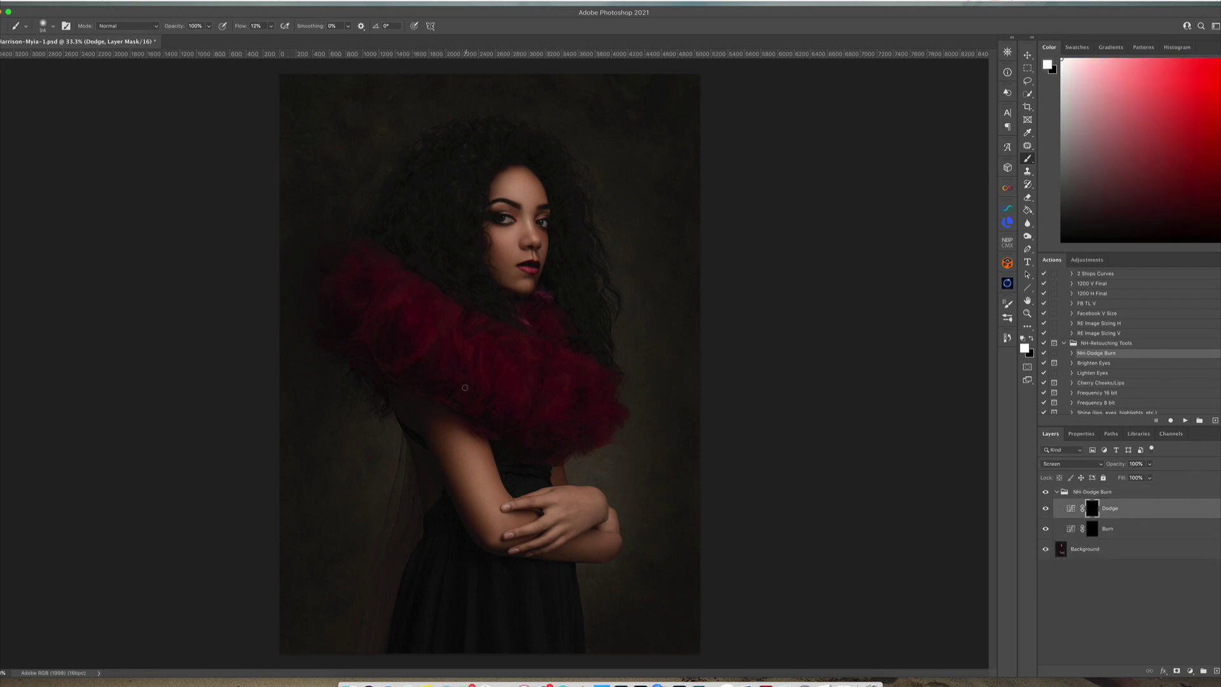
# Step: Dodge and burn the face on the Dodge and Burn layers, then lower the NH-Dodge Burn group to 74% opacity
pyautogui.hotkey('ctrl', '+')
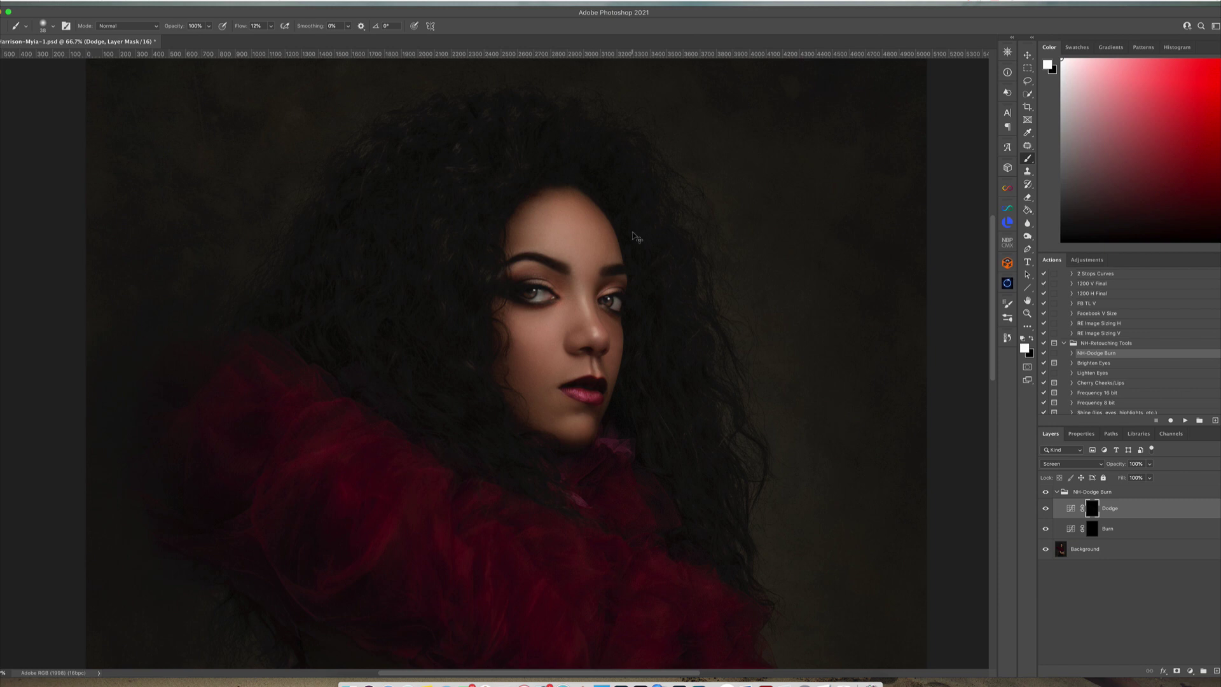
pyautogui.hotkey('ctrl', '-')
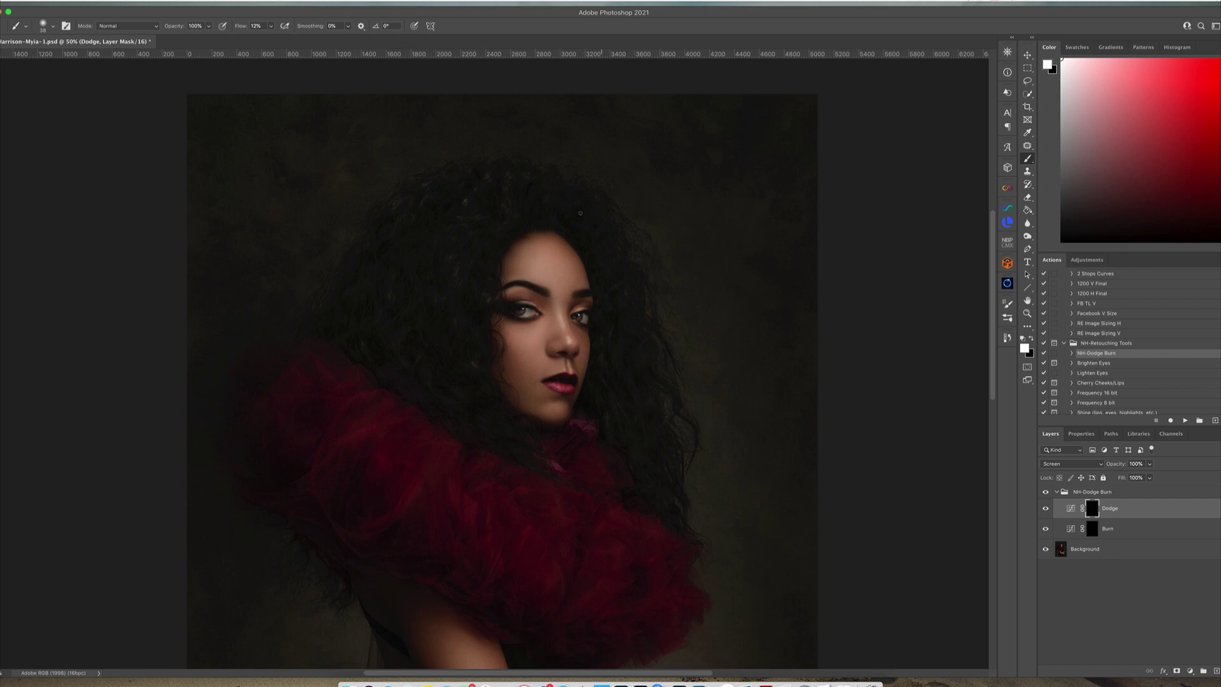
pyautogui.press('super+minus')
pyautogui.hotkey('alt', '[')
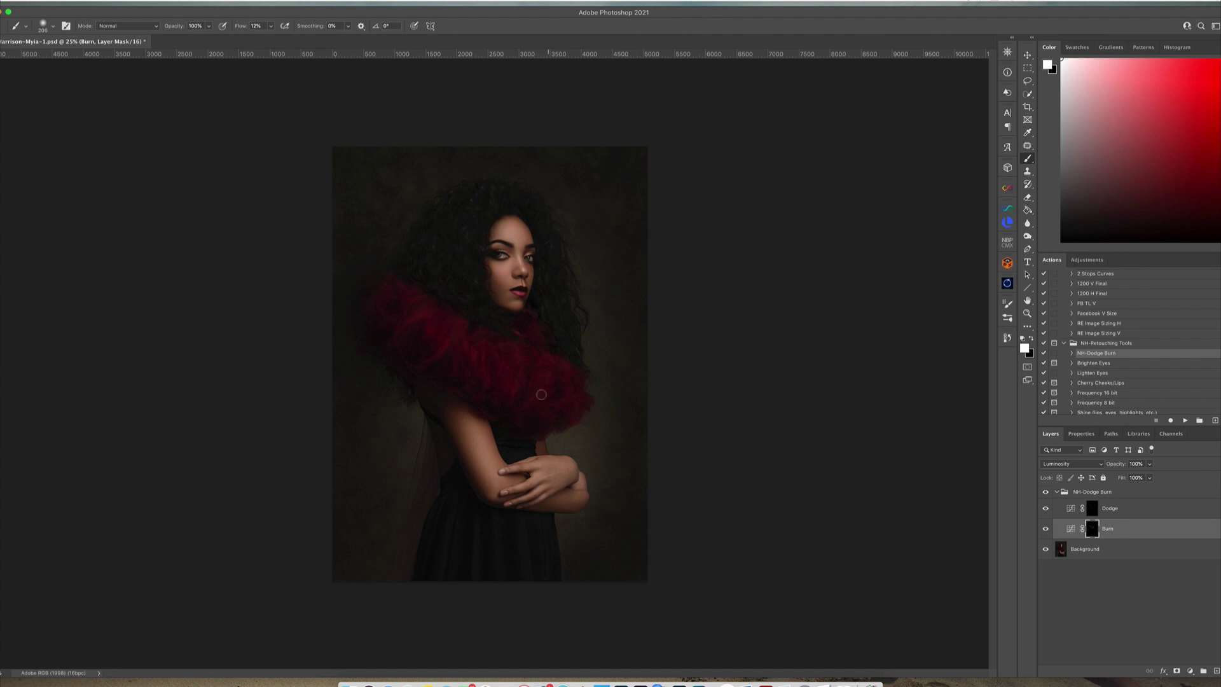
pyautogui.click(1056, 491)
pyautogui.moveTo(1149, 464); pyautogui.dragTo(1145, 478)
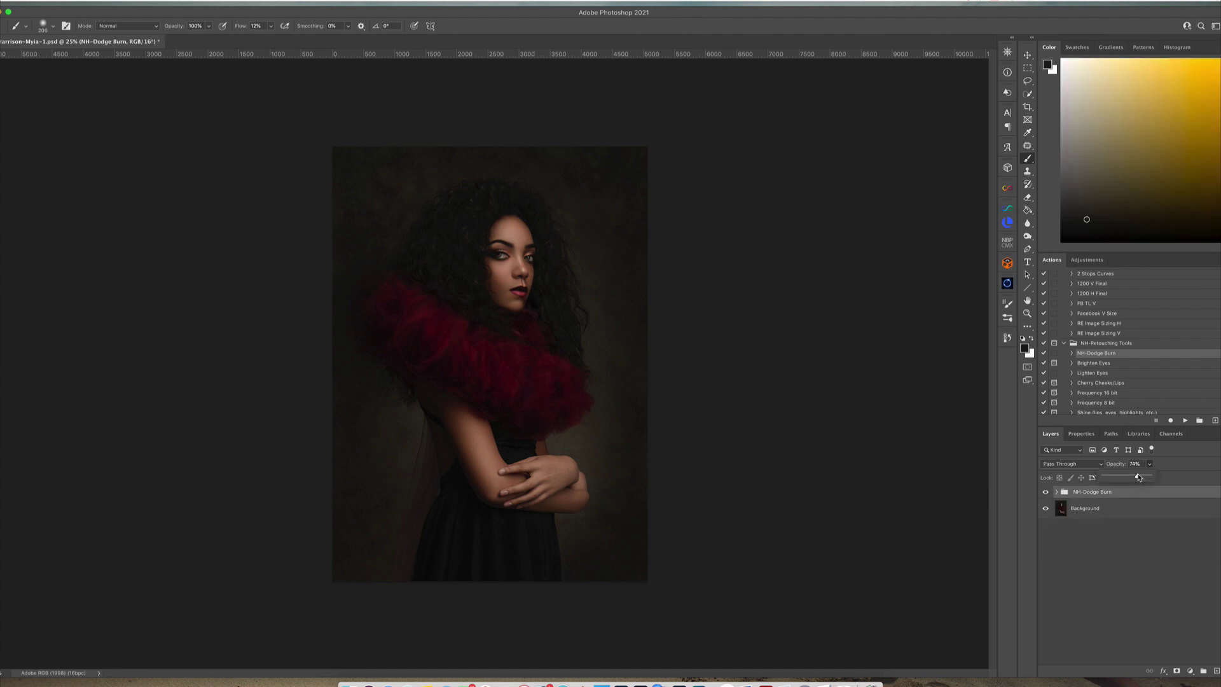
# Step: Flatten the dodge and burn into the image and open the NH3.jpg texture from the 2021 folder
pyautogui.click(163, 235)
pyautogui.click(109, 19)
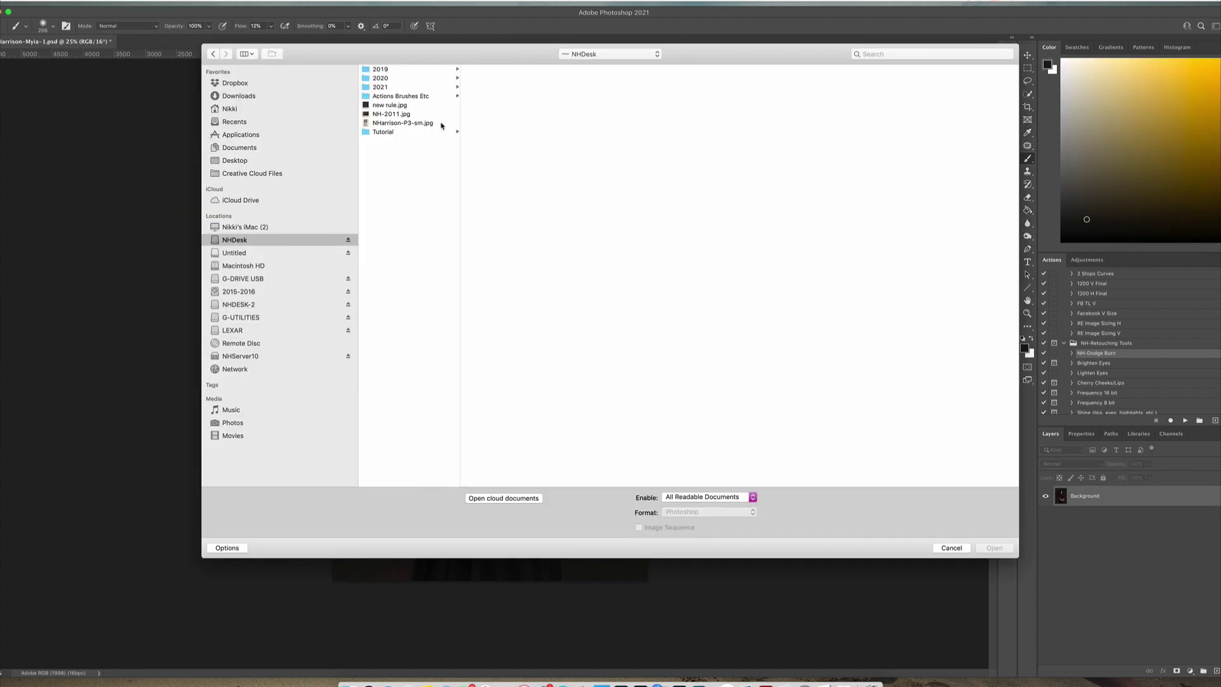
pyautogui.click(407, 87)
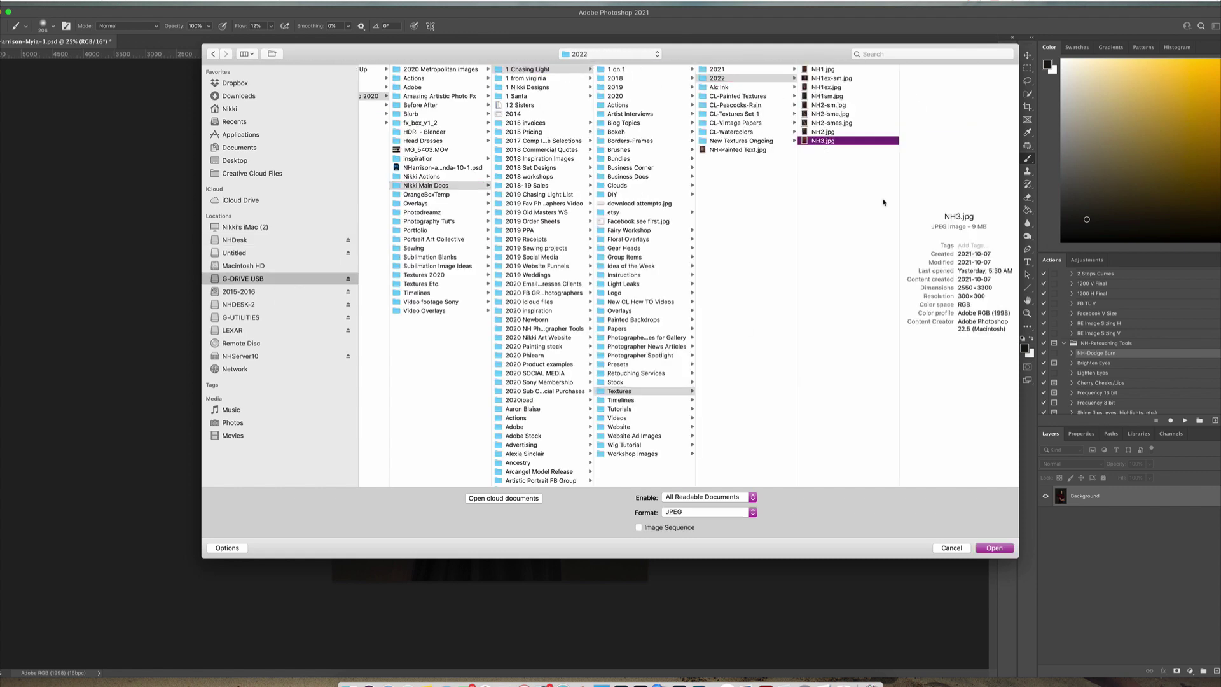
pyautogui.press('Return')
# Step: Drag the NH3 texture into the portrait and stretch it to cover the whole canvas
pyautogui.moveTo(209, 42); pyautogui.dragTo(312, 104)
pyautogui.press('v')
pyautogui.moveTo(312, 318)
pyautogui.mouseDown()
pyautogui.moveTo(532, 344)
pyautogui.moveTo(449, 248)
pyautogui.mouseUp()
pyautogui.hotkey('ctrl', 't')
pyautogui.moveTo(490, 355); pyautogui.dragTo(648, 580)
pyautogui.press('Return')
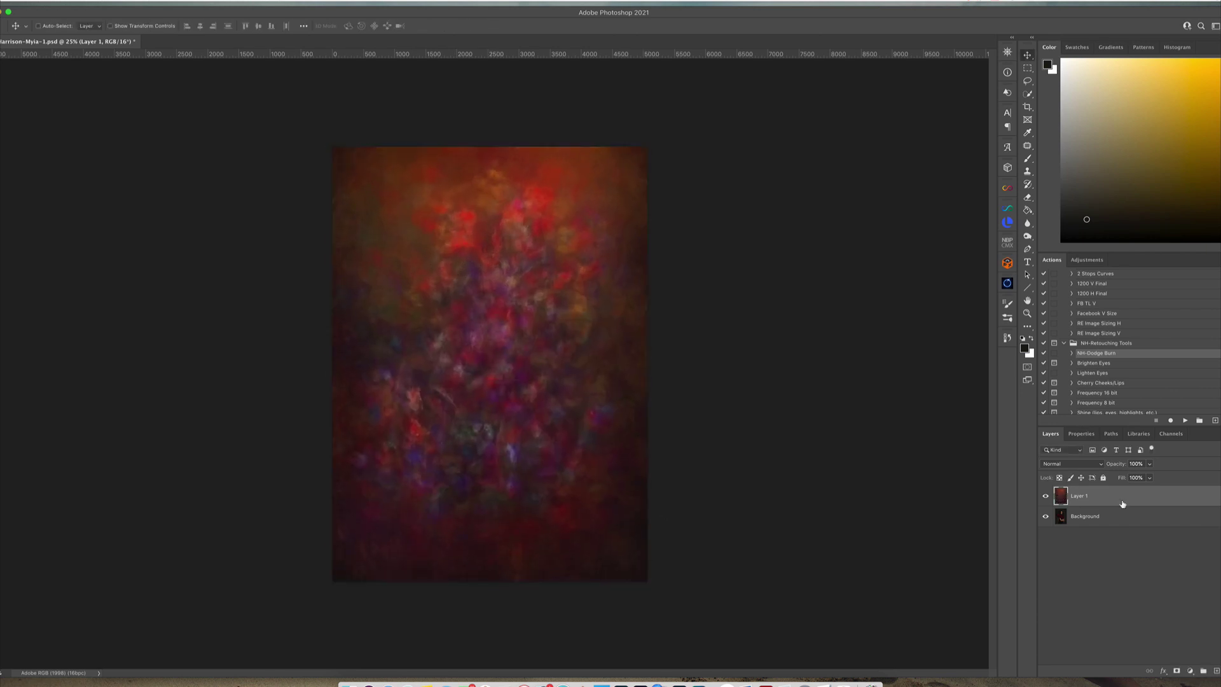
# Step: Set the texture's Blend If to reveal the portrait underneath, and lower its opacity
pyautogui.doubleClick(1123, 504)
pyautogui.moveTo(957, 430); pyautogui.dragTo(992, 431)
pyautogui.press('Return')
pyautogui.press('v')
pyautogui.click(1149, 463)
pyautogui.moveTo(1151, 477); pyautogui.dragTo(1124, 478)
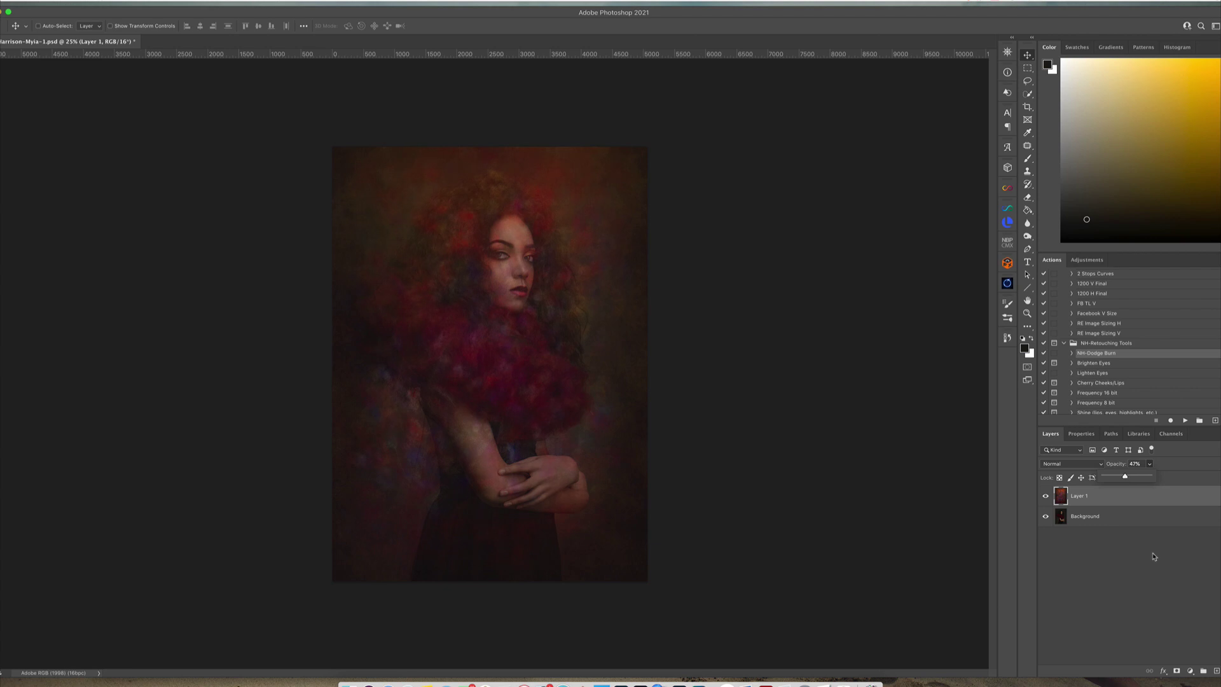
# Step: Mask the texture off her arm, ruffle, hair and face
pyautogui.click(1176, 671)
pyautogui.press('b')
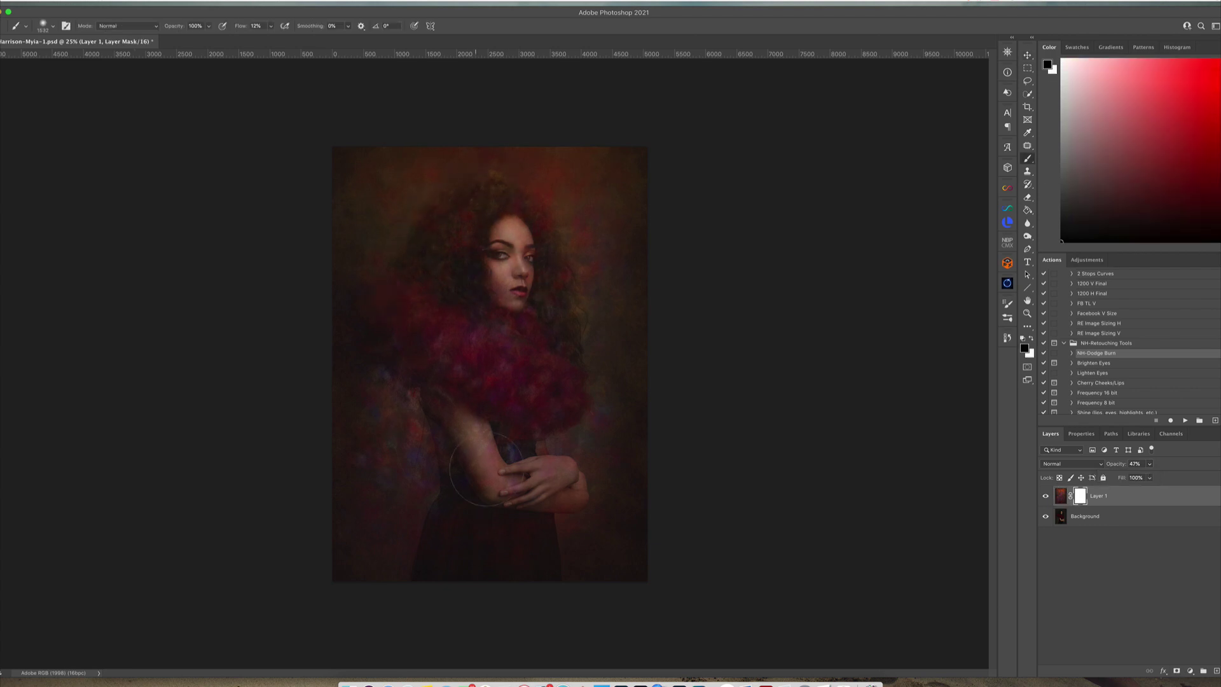
pyautogui.moveTo(486, 469); pyautogui.dragTo(466, 436)
pyautogui.moveTo(549, 434); pyautogui.dragTo(516, 330)
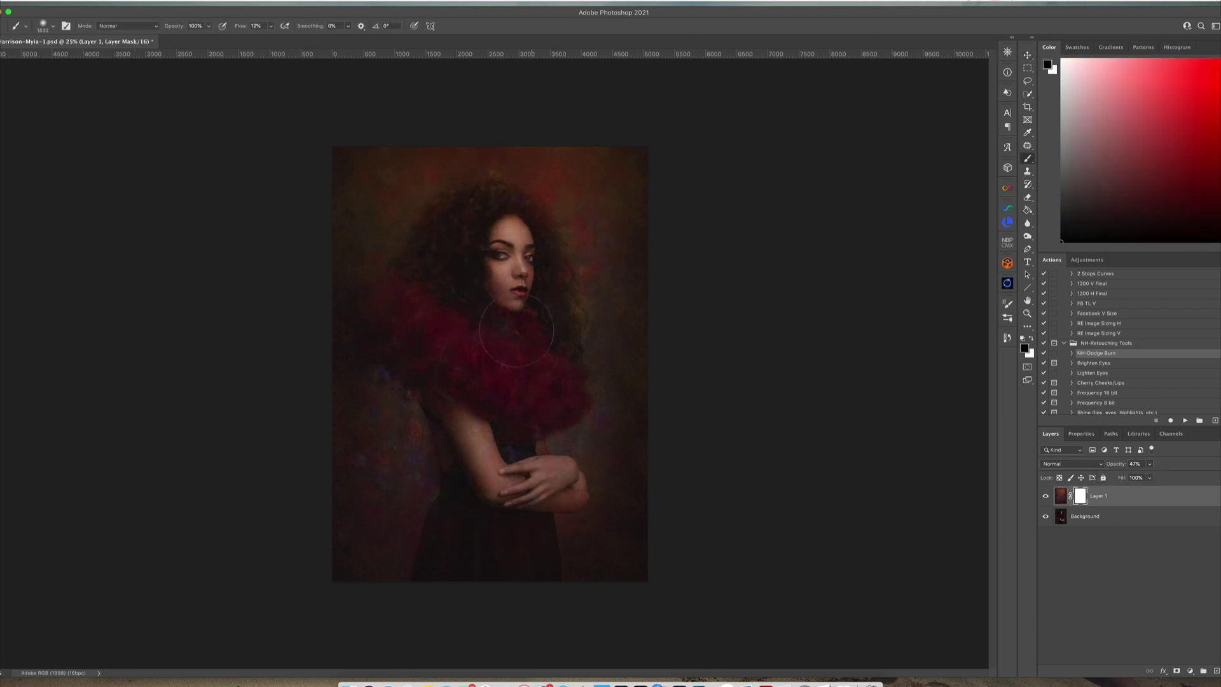
pyautogui.moveTo(512, 248); pyautogui.dragTo(512, 251)
pyautogui.press('[')
pyautogui.press('[')
pyautogui.press('[')
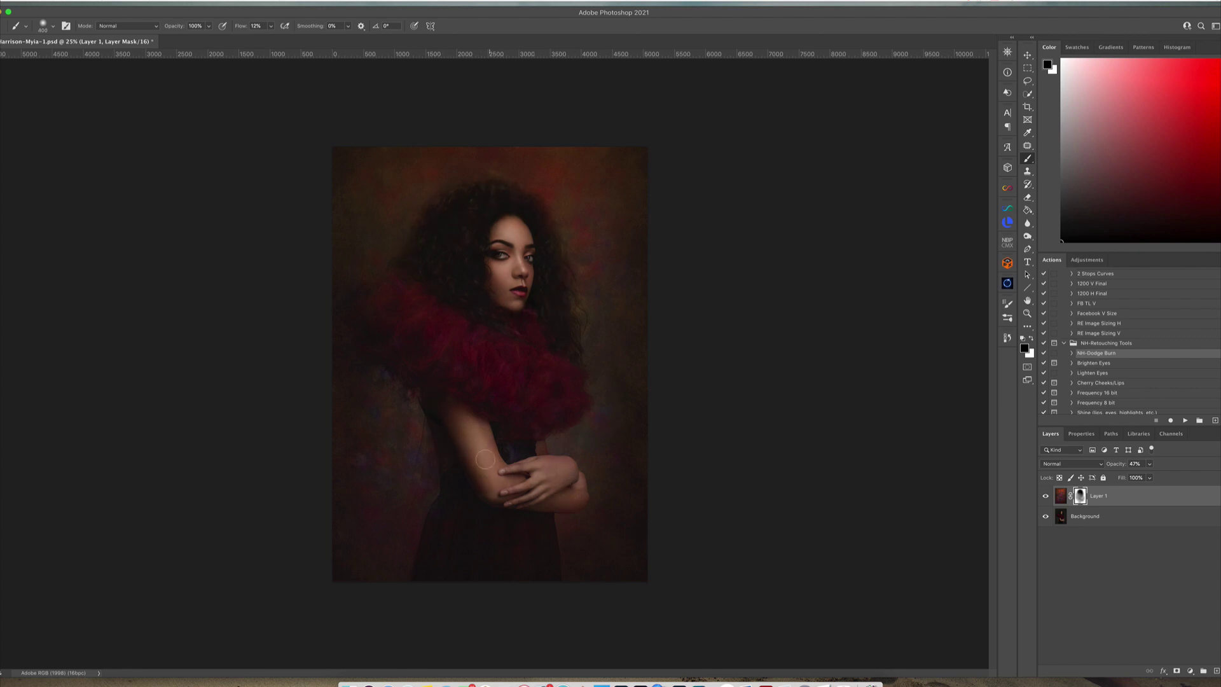
pyautogui.press(']')
pyautogui.press(']')
pyautogui.press(']')
pyautogui.press(']')
pyautogui.press(']')
# Step: Keep the texture in Normal blend mode and fine-tune its opacity lower
pyautogui.moveTo(1149, 464); pyautogui.dragTo(1155, 480)
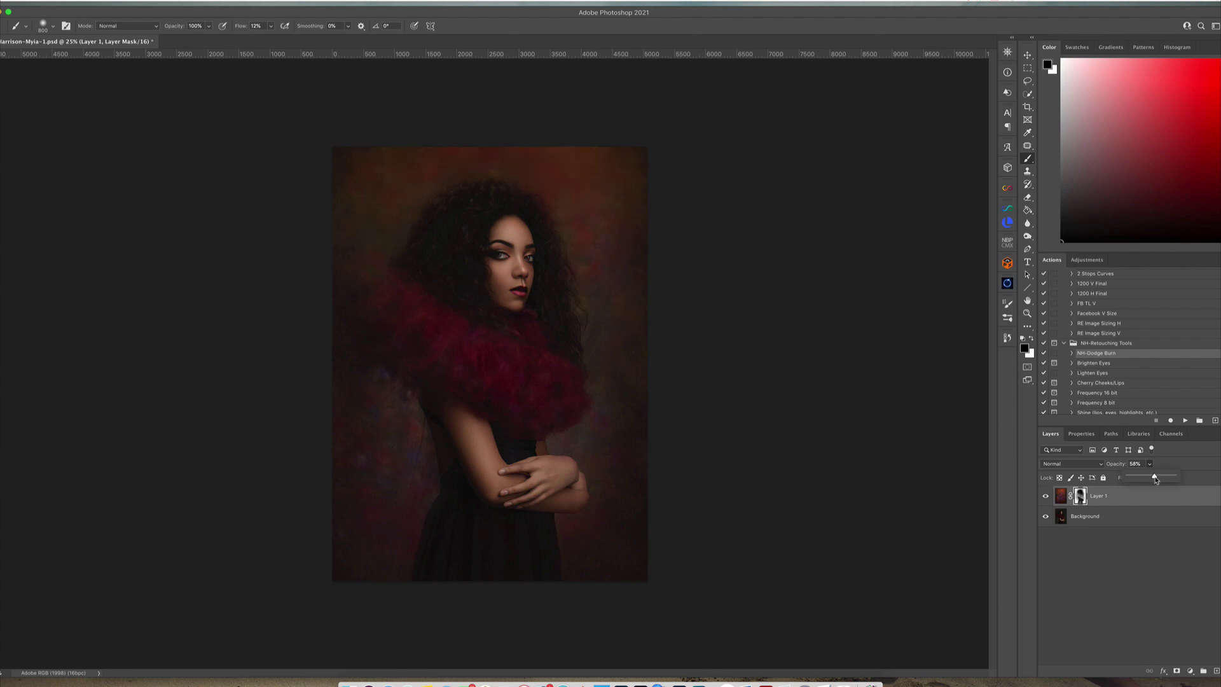
pyautogui.click(1072, 464)
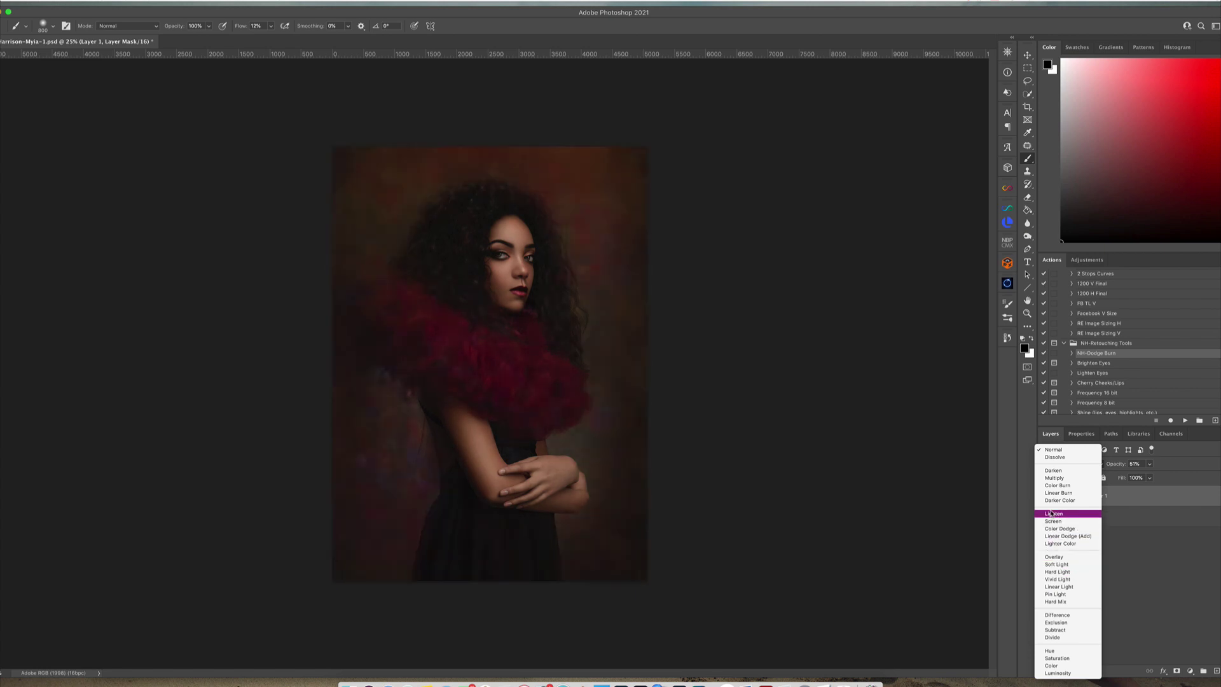
pyautogui.click(1113, 484)
pyautogui.moveTo(1149, 463)
pyautogui.mouseDown()
pyautogui.moveTo(1139, 478)
pyautogui.moveTo(1156, 477)
pyautogui.moveTo(1143, 480)
pyautogui.mouseUp()
# Step: Duplicate the texture as a lower-opacity Lighten copy, add an empty layer, and sample a dark red
pyautogui.hotkey('ctrl', 'j')
pyautogui.click(1072, 464)
pyautogui.click(1074, 465)
pyautogui.click(1073, 514)
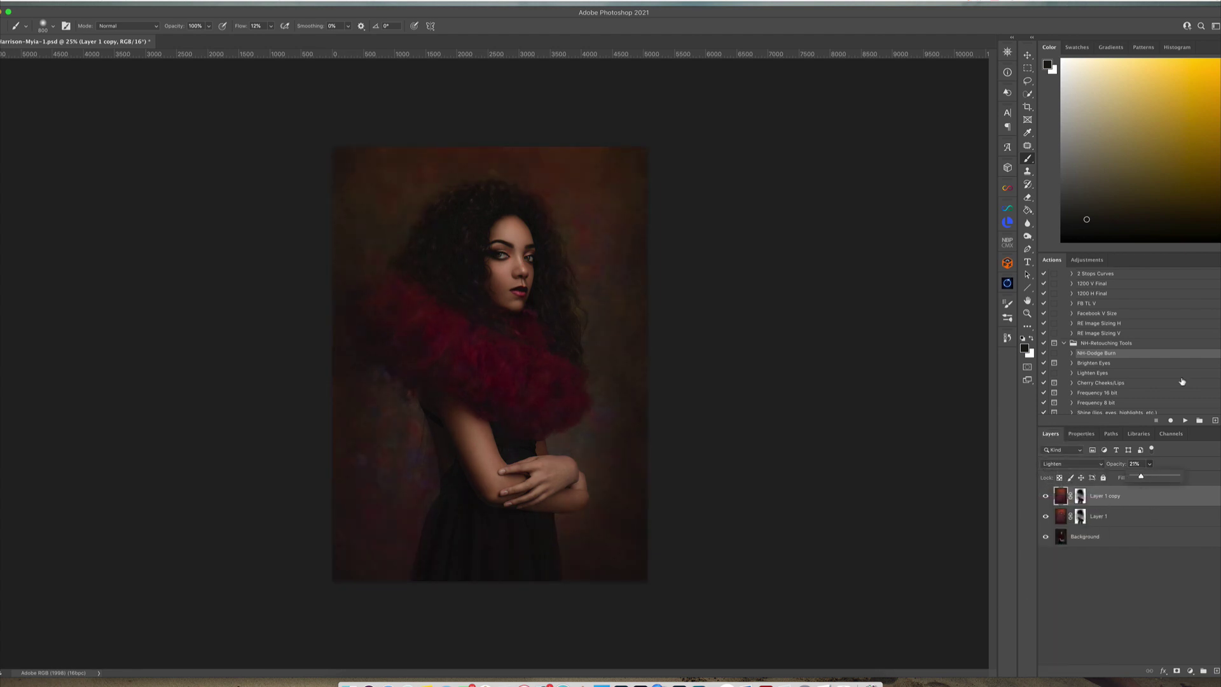
pyautogui.click(1203, 673)
pyautogui.keyDown('alt'); pyautogui.click(381, 321); pyautogui.keyUp('alt')
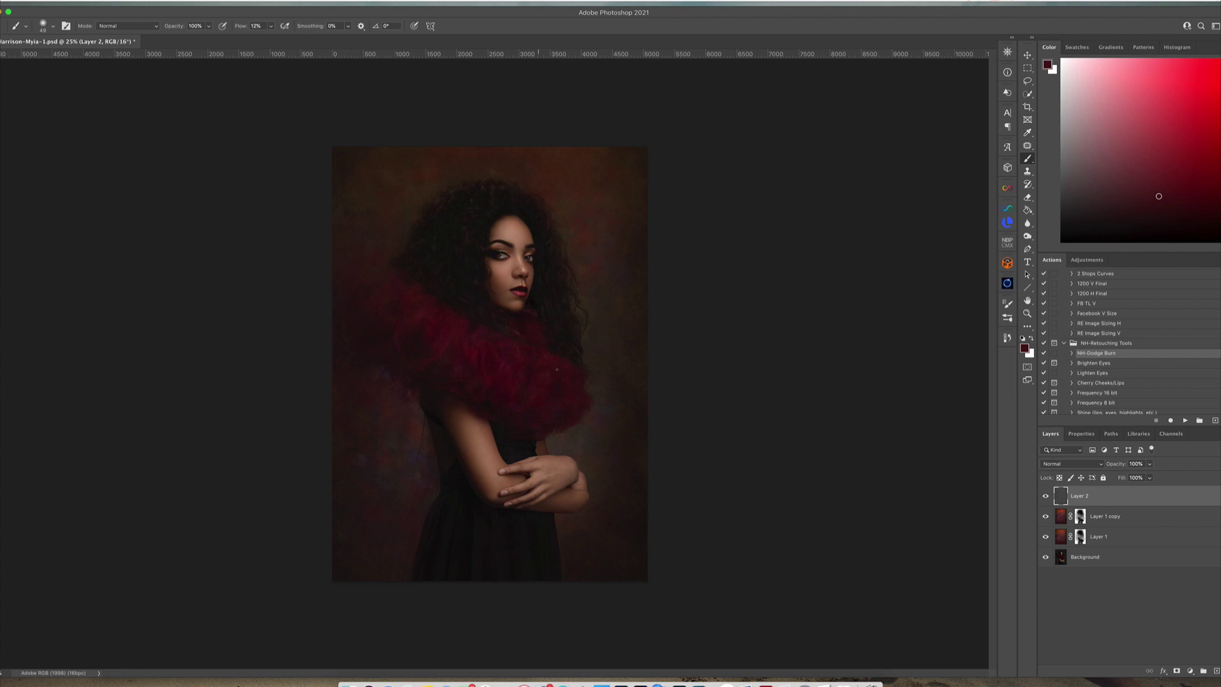
# Step: Add a new paint layer and sample red and brown colours with a roughly 800 px brush
pyautogui.click(1163, 516)
pyautogui.hotkey('ctrl', 'shift', 'alt', 'n')
pyautogui.keyDown('alt'); pyautogui.click(531, 383); pyautogui.keyUp('alt')
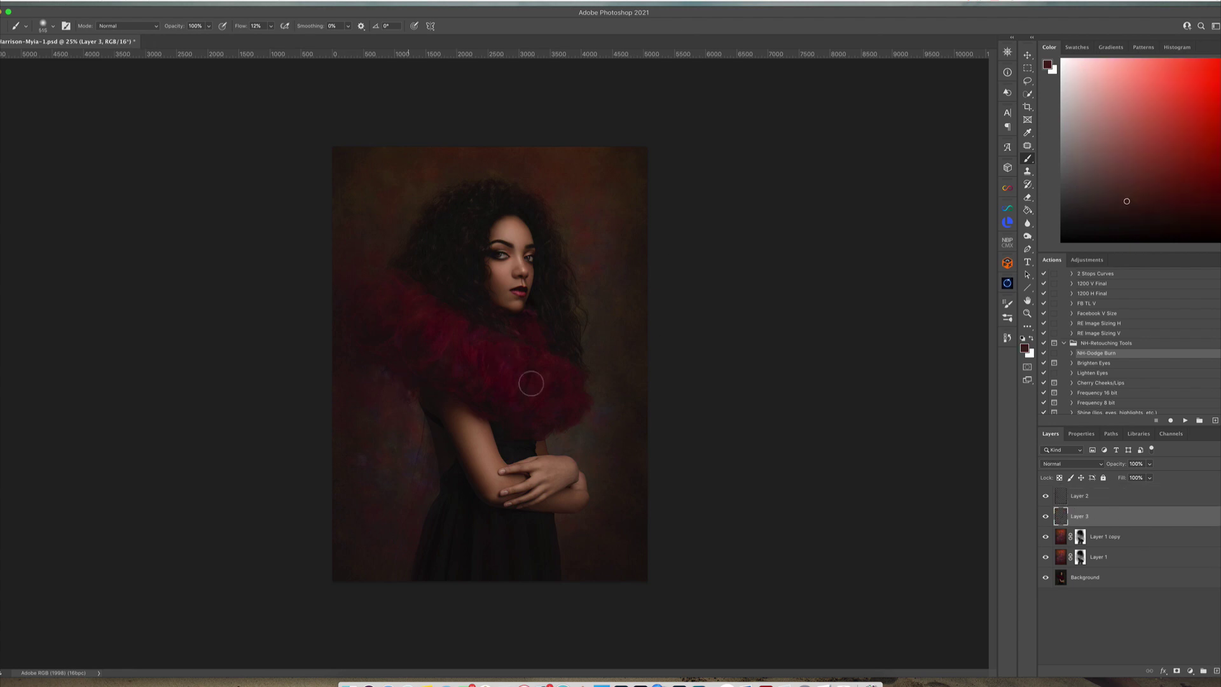
pyautogui.press('[')
pyautogui.press('[')
pyautogui.press('[')
pyautogui.keyDown('alt'); pyautogui.click(341, 321); pyautogui.keyUp('alt')
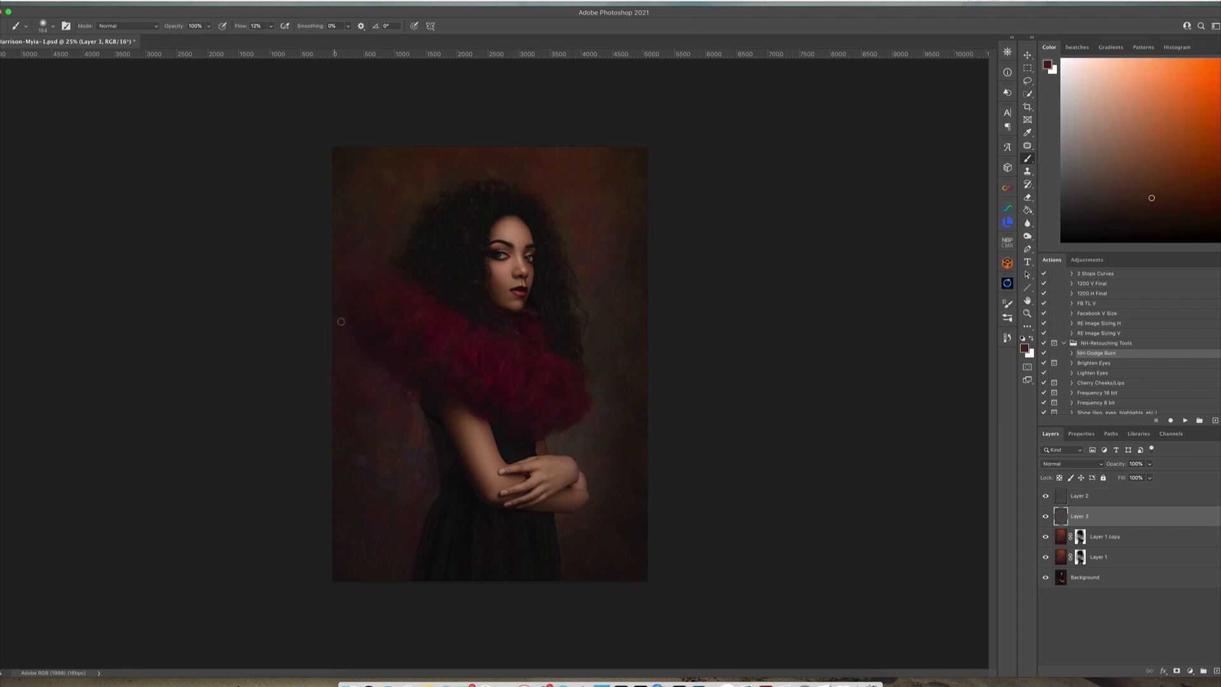
pyautogui.keyDown('alt'); pyautogui.click(420, 436); pyautogui.keyUp('alt')
pyautogui.press(']')
pyautogui.press(']')
pyautogui.press(']')
pyautogui.press(']')
pyautogui.press(']')
pyautogui.press(']')
# Step: Move Layer 1 copy to the top, merge the painted layers, and lower the merged layer's opacity
pyautogui.moveTo(1103, 536)
pyautogui.mouseDown()
pyautogui.moveTo(1103, 495)
pyautogui.moveTo(1145, 478)
pyautogui.mouseUp()
pyautogui.click(1125, 577)
pyautogui.rightClick(1125, 577)
pyautogui.click(1081, 543)
pyautogui.click(1149, 464)
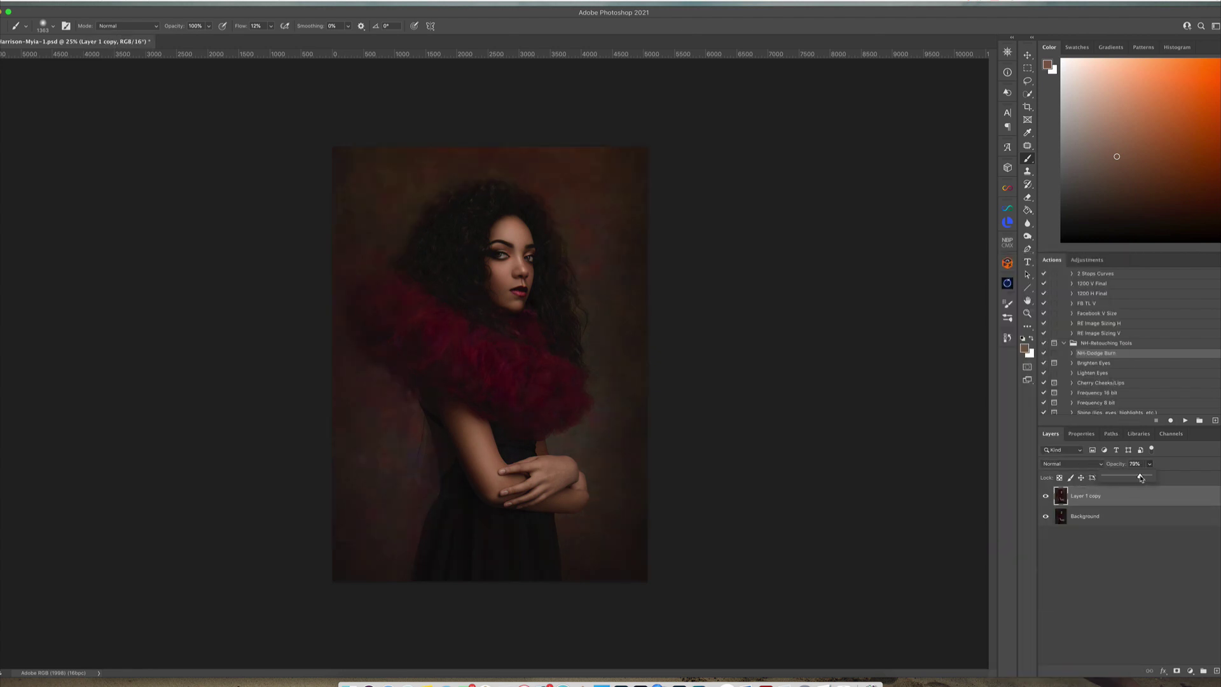
# Step: Bring the texture into the portrait, flip it and move it to the top-left corner
pyautogui.moveTo(451, 300); pyautogui.dragTo(509, 305)
pyautogui.hotkey('ctrl', 't')
pyautogui.rightClick(528, 299)
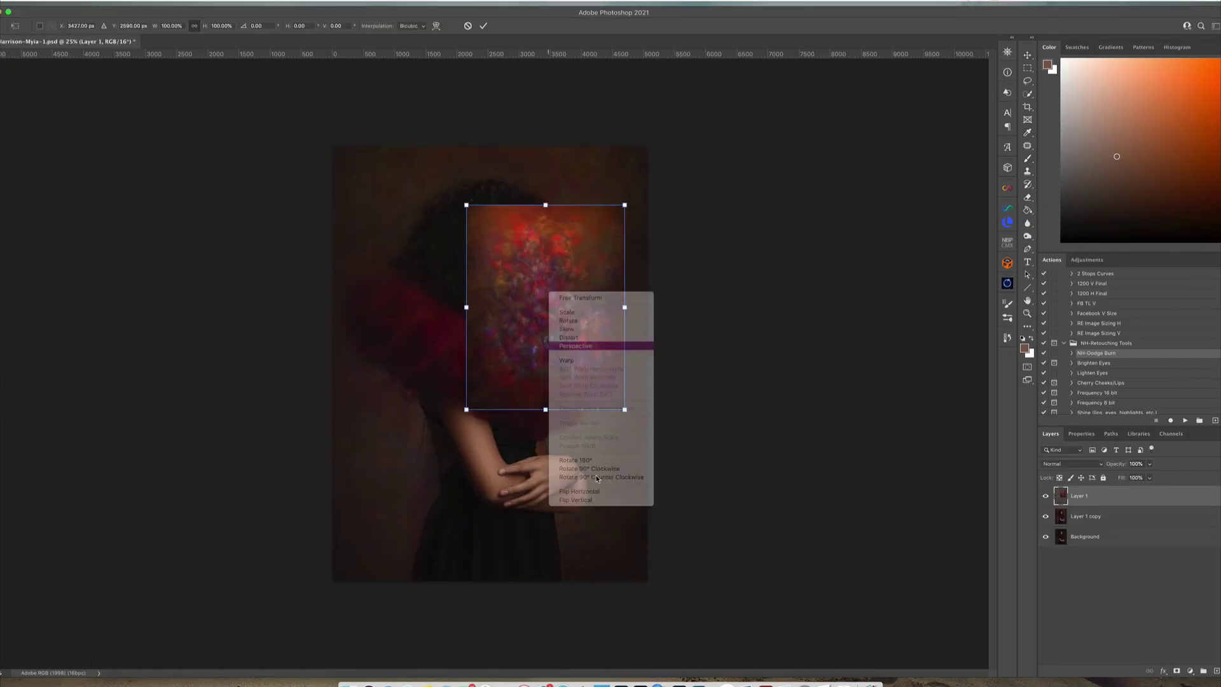
pyautogui.click(600, 349)
pyautogui.moveTo(517, 259); pyautogui.dragTo(393, 201)
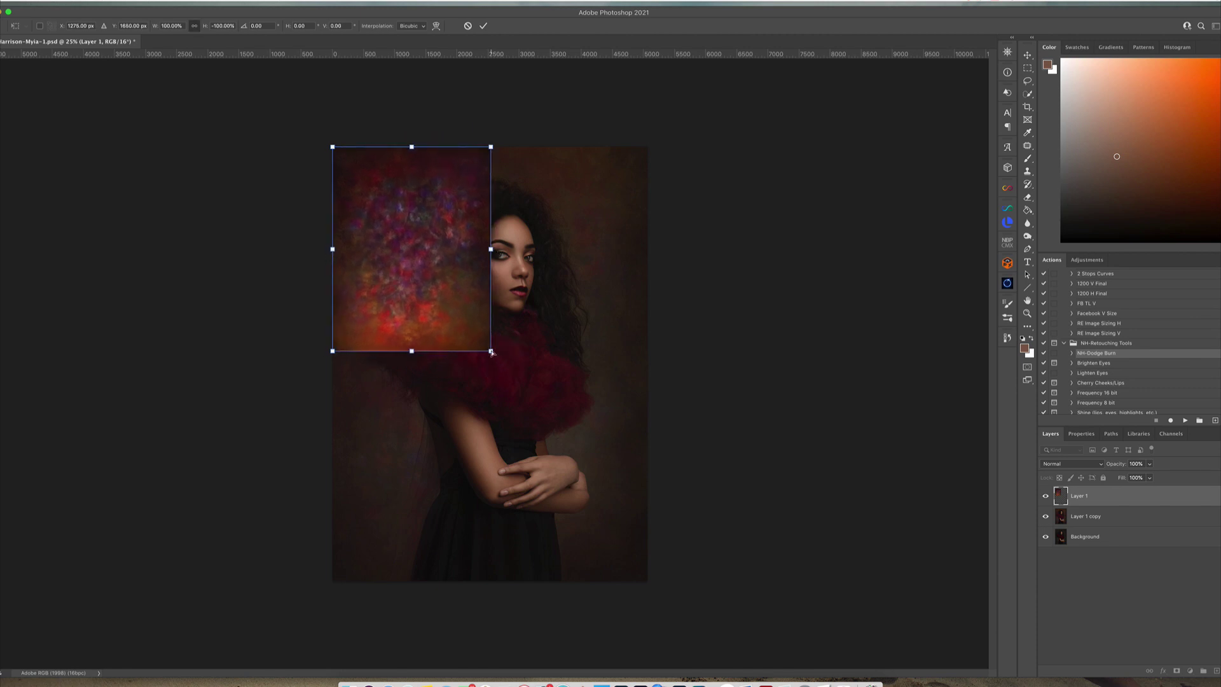
pyautogui.press('Return')
# Step: Scale the texture over the canvas, mask it black and paint it back into the backdrop beside the ruff
pyautogui.hotkey('ctrl', 't')
pyautogui.moveTo(490, 351)
pyautogui.mouseDown()
pyautogui.moveTo(621, 604)
pyautogui.moveTo(687, 662)
pyautogui.mouseUp()
pyautogui.press('Return')
pyautogui.keyDown('alt'); pyautogui.click(1177, 670); pyautogui.keyUp('alt')
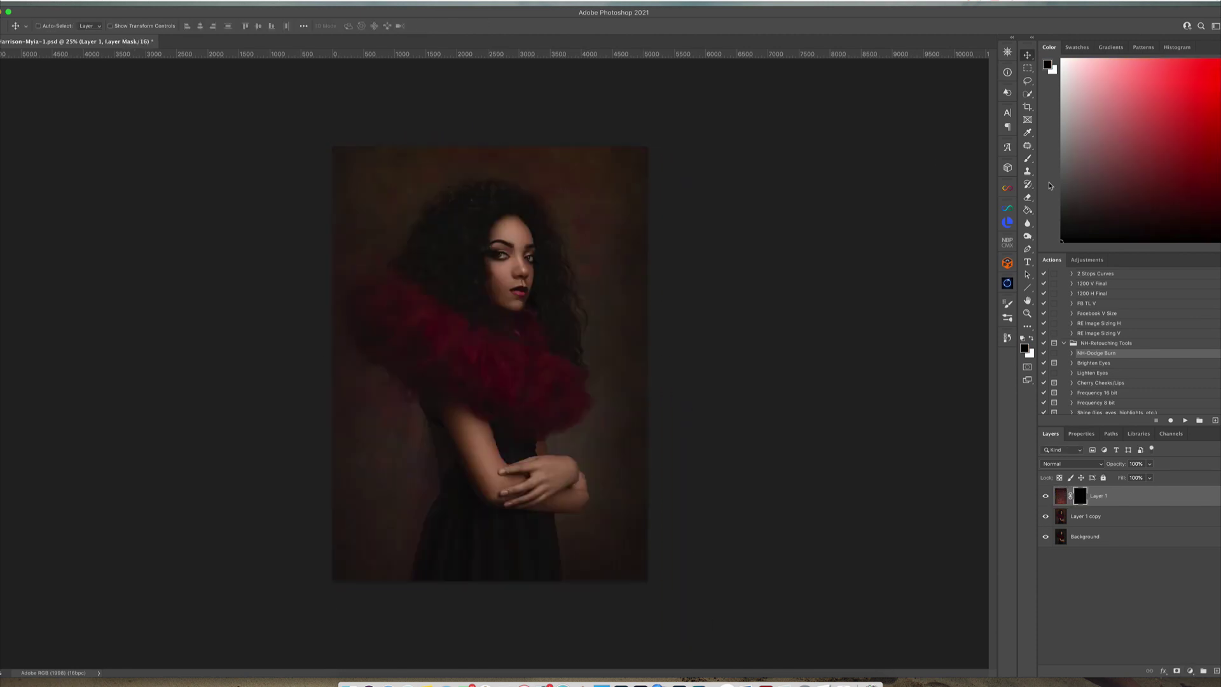
pyautogui.press('b')
pyautogui.press('[')
pyautogui.press('[')
pyautogui.press('[')
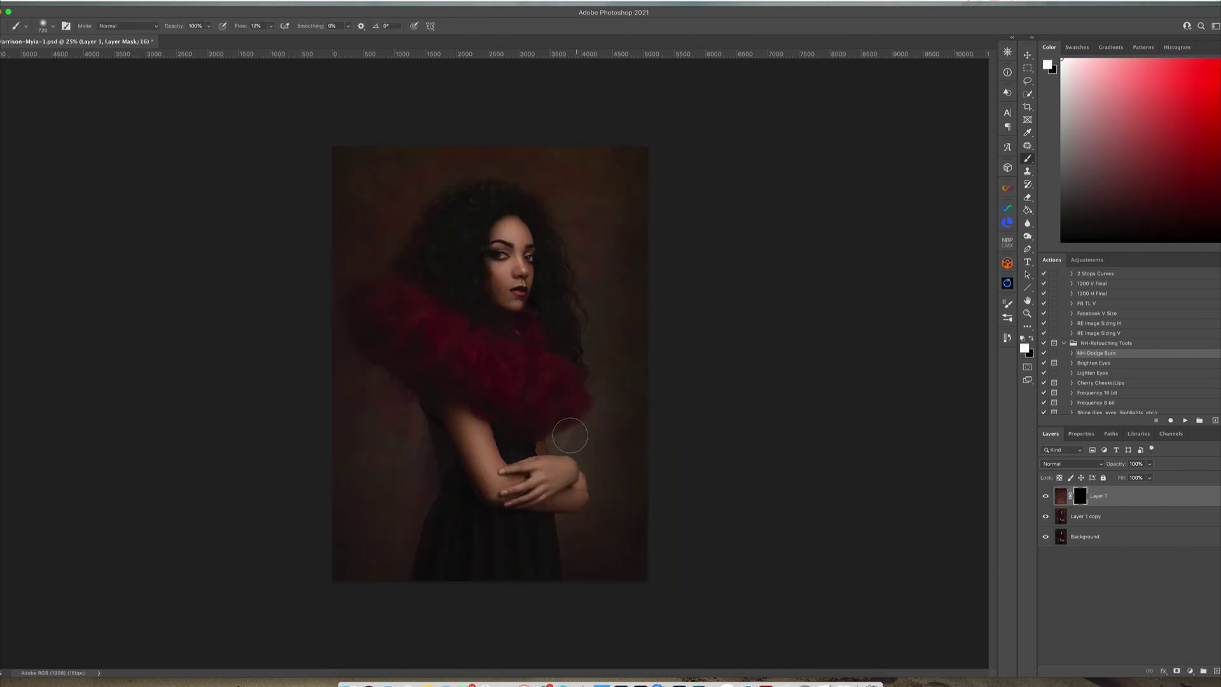
pyautogui.moveTo(608, 372)
pyautogui.mouseDown()
pyautogui.moveTo(404, 431)
pyautogui.moveTo(356, 195)
pyautogui.moveTo(590, 235)
pyautogui.moveTo(620, 344)
pyautogui.mouseUp()
pyautogui.moveTo(694, 376)
pyautogui.mouseDown()
pyautogui.moveTo(595, 407)
pyautogui.moveTo(336, 274)
pyautogui.moveTo(347, 365)
pyautogui.moveTo(597, 459)
pyautogui.moveTo(645, 353)
pyautogui.moveTo(569, 587)
pyautogui.moveTo(409, 494)
pyautogui.moveTo(409, 223)
pyautogui.moveTo(381, 161)
pyautogui.moveTo(600, 537)
pyautogui.moveTo(369, 518)
pyautogui.moveTo(338, 335)
pyautogui.moveTo(566, 397)
pyautogui.mouseUp()
# Step: Lower the texture layer opacity to 84%
pyautogui.click(1081, 433)
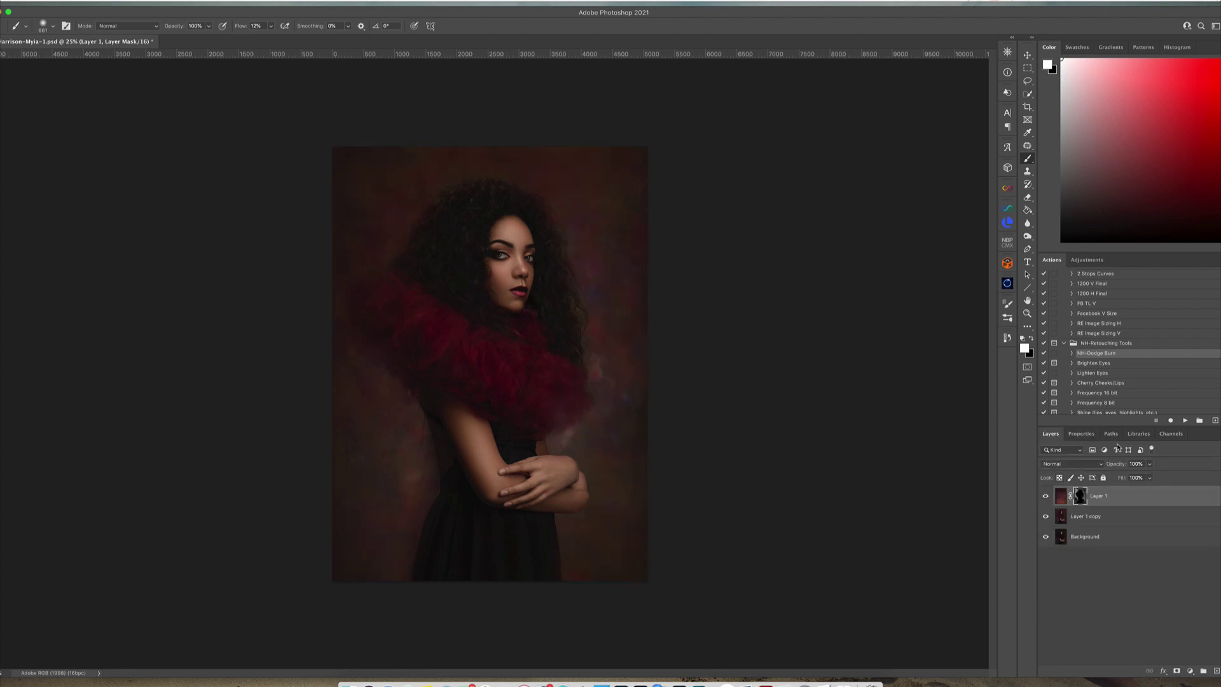
pyautogui.click(1149, 464)
pyautogui.moveTo(1150, 477); pyautogui.dragTo(1142, 477)
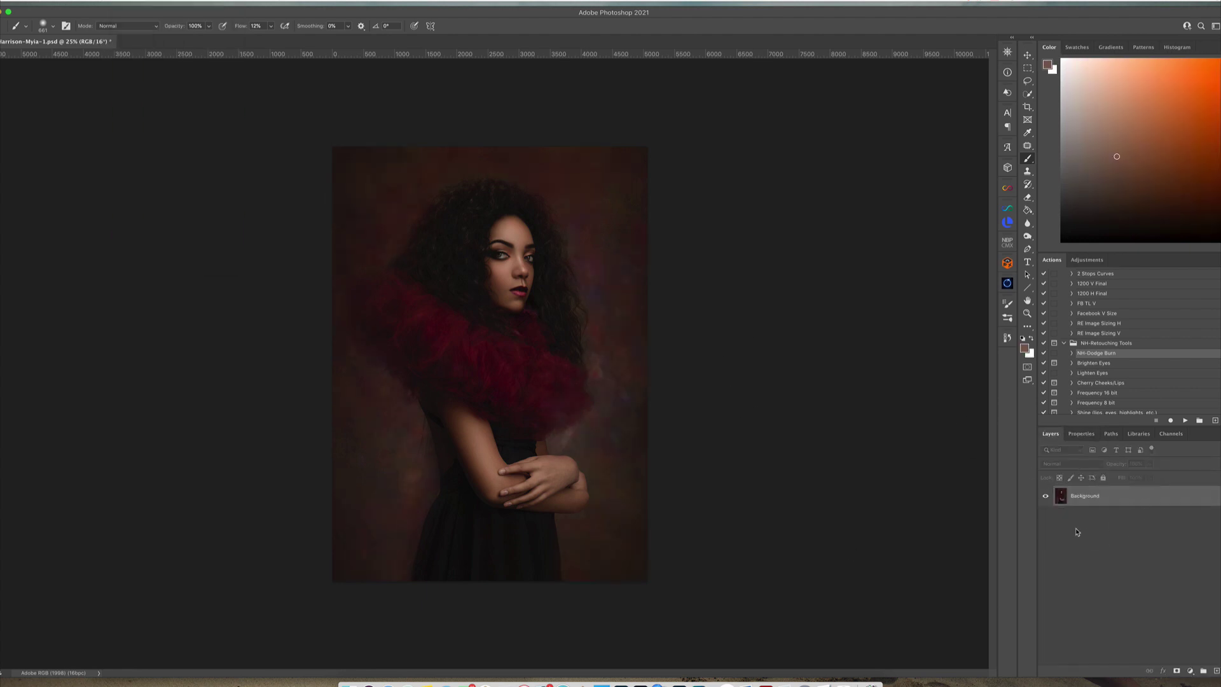
# Step: Paint on a new layer with the NH-Hair 5 brush and merge it into the image
pyautogui.hotkey('ctrl', 'shift', 'alt', 'n')
pyautogui.scroll(5, 524, 233)
pyautogui.rightClick(524, 232)
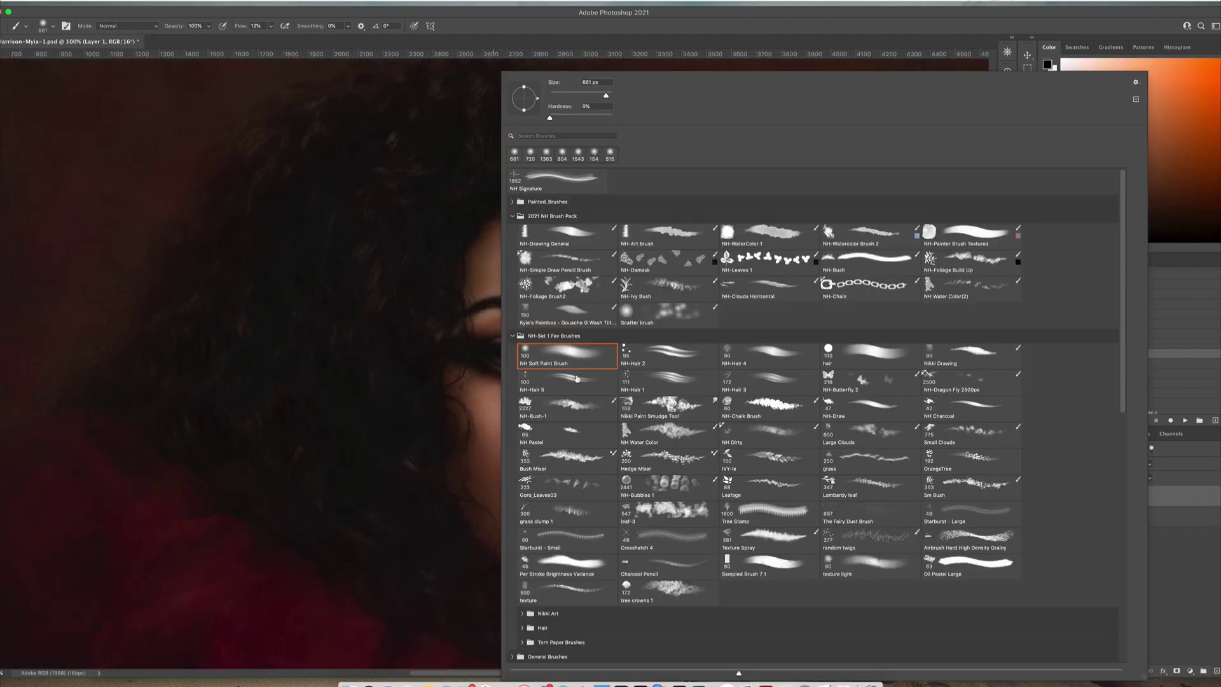
pyautogui.doubleClick(576, 378)
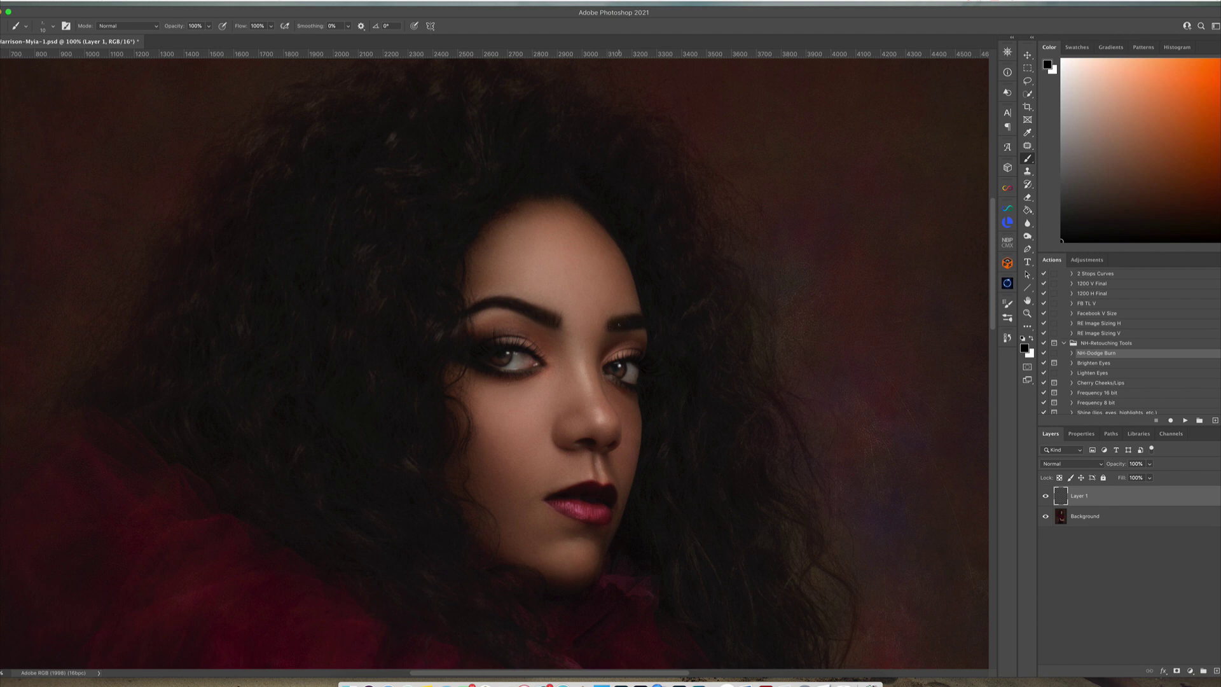
pyautogui.press('super+0')
pyautogui.press('super+minus')
# Step: Add a darkening Curves adjustment at 58% opacity
pyautogui.click(1189, 671)
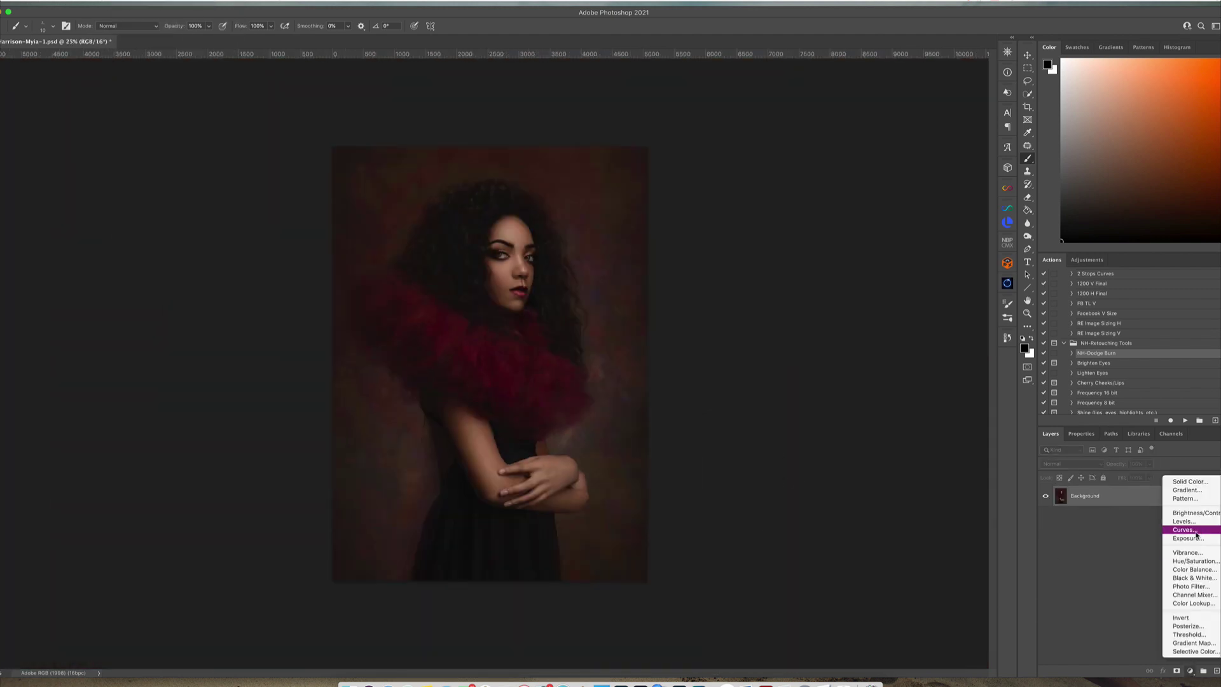
pyautogui.click(1173, 531)
pyautogui.moveTo(1124, 581); pyautogui.dragTo(1131, 597)
pyautogui.click(1050, 433)
pyautogui.click(1149, 463)
pyautogui.moveTo(1149, 477); pyautogui.dragTo(1117, 478)
# Step: Add a Selective Color adjustment shifting yellow in the blacks, then move on to the whites
pyautogui.click(1190, 671)
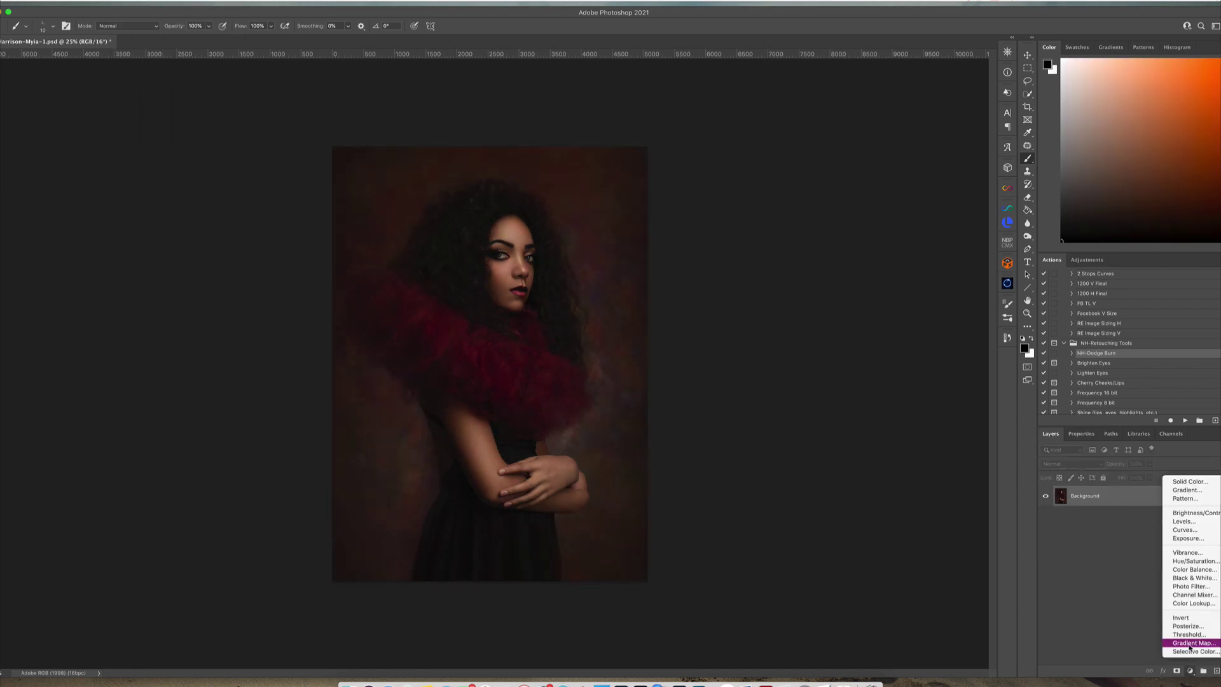
pyautogui.moveTo(1139, 537); pyautogui.dragTo(1136, 537)
pyautogui.click(1119, 478)
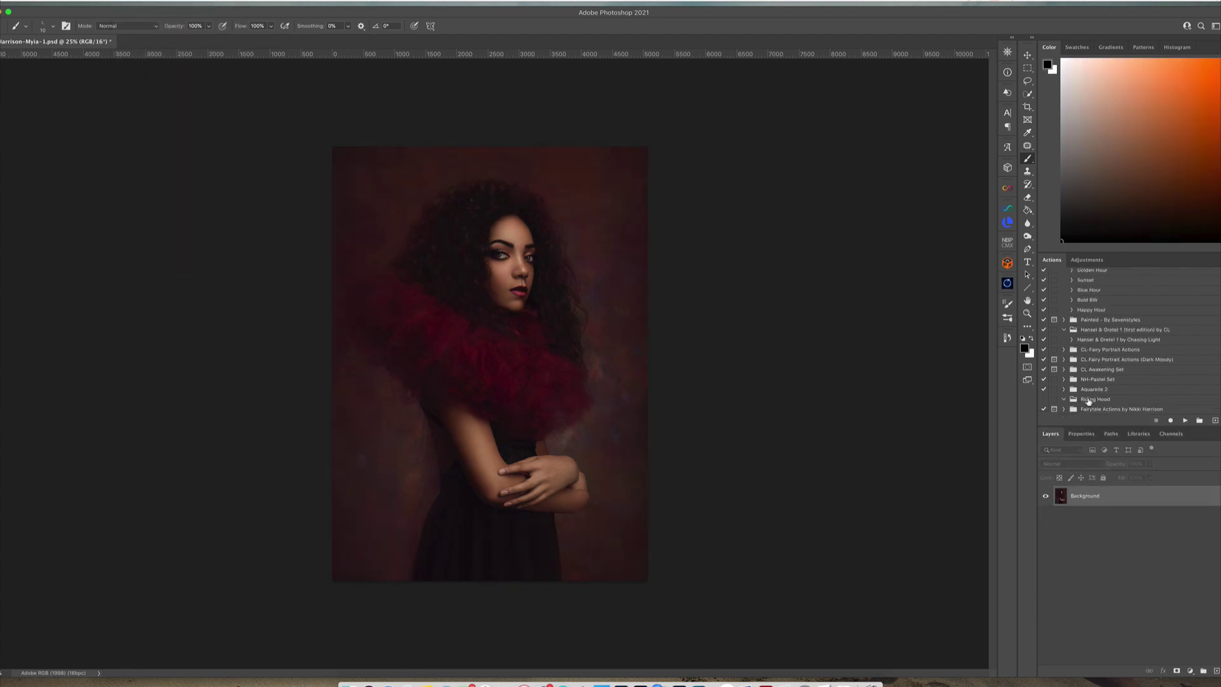
# Step: Run the Fairytale Actions 'Riding Hood' action and paint the vignette away from the centre
pyautogui.click(1063, 409)
pyautogui.click(1092, 359)
pyautogui.click(1184, 420)
pyautogui.click(681, 210)
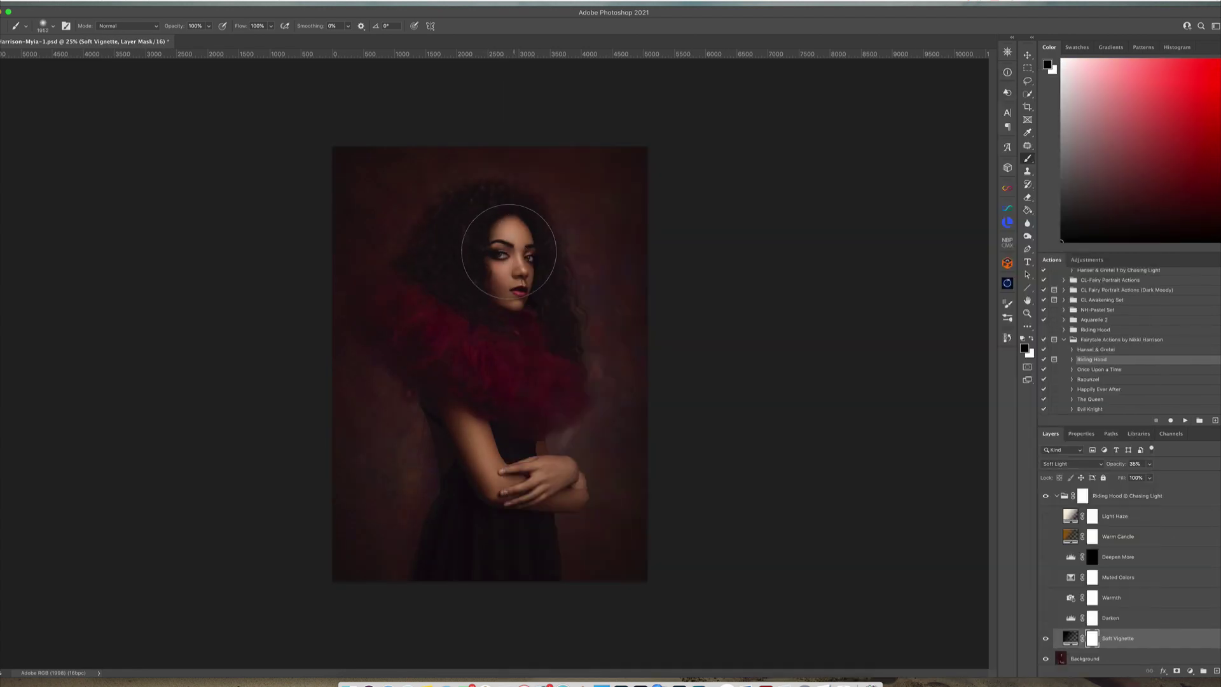
pyautogui.moveTo(509, 251)
pyautogui.mouseDown()
pyautogui.moveTo(496, 305)
pyautogui.moveTo(428, 237)
pyautogui.moveTo(497, 307)
pyautogui.mouseUp()
# Step: Turn on the Darken, Warmth, Muted Colors and Light Haze layers, leaving Warm Candle hidden
pyautogui.click(1045, 617)
pyautogui.click(1110, 617)
pyautogui.click(1149, 464)
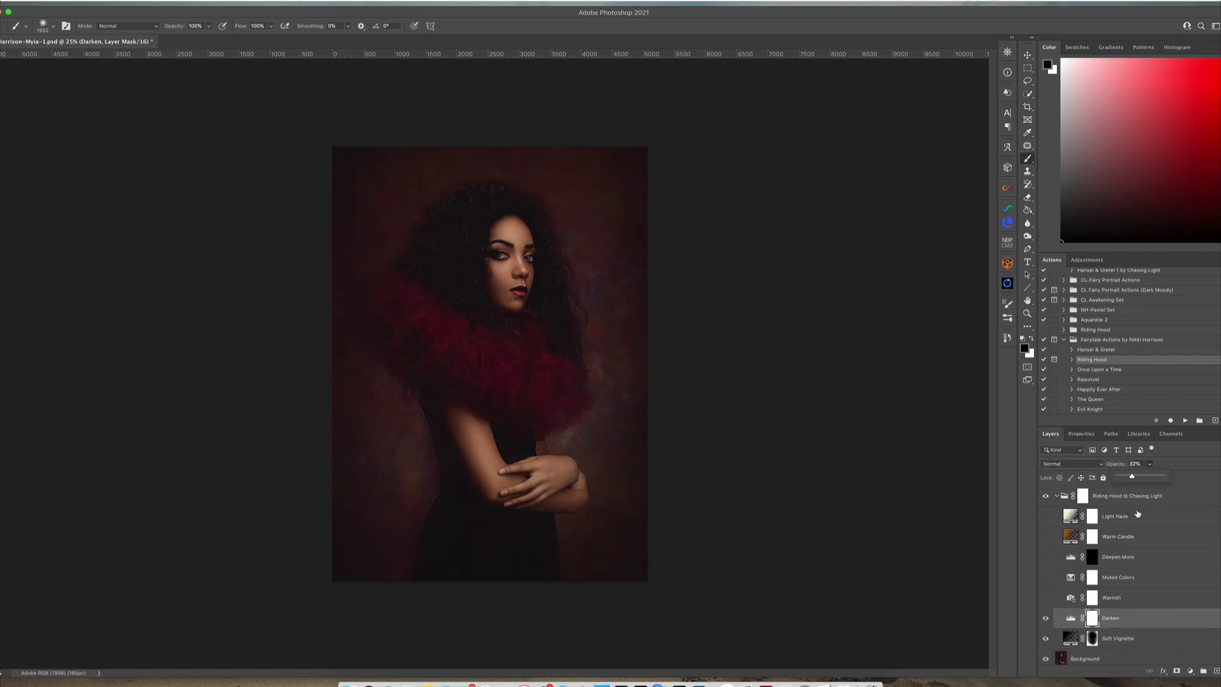
pyautogui.click(1046, 597)
pyautogui.click(1046, 580)
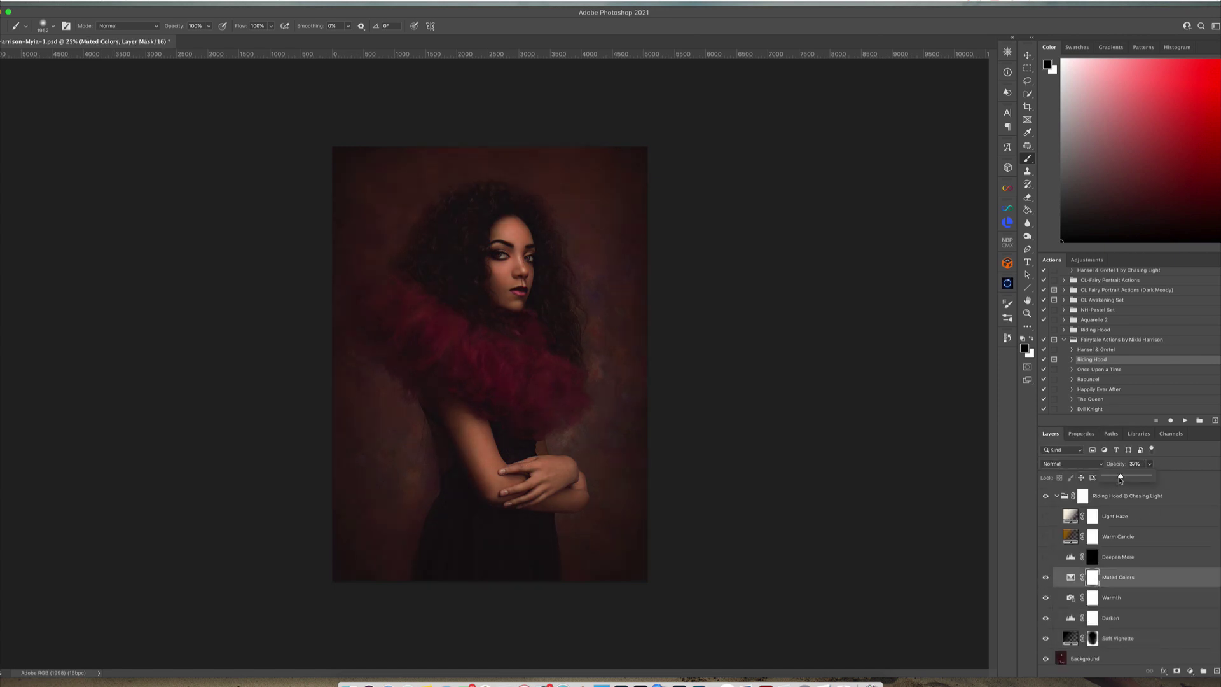
pyautogui.click(1045, 538)
pyautogui.click(1046, 536)
pyautogui.click(1046, 516)
# Step: Move the Light Haze gradient glow to the upper right and try a preset gradient
pyautogui.doubleClick(1070, 516)
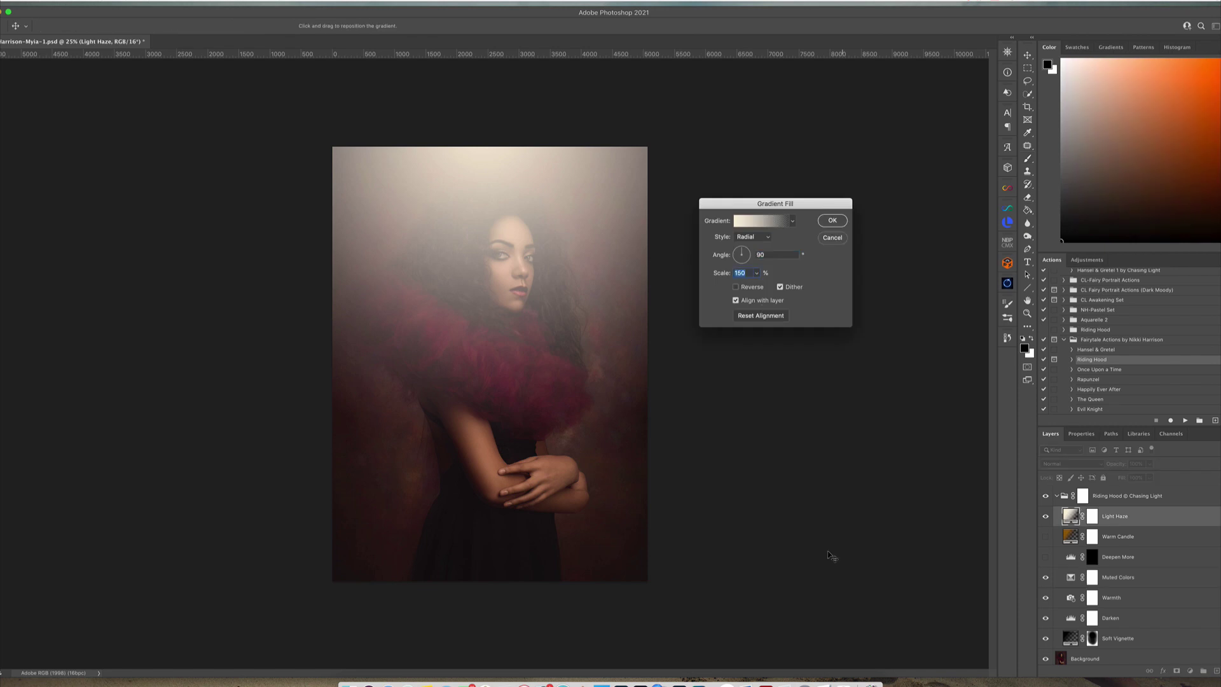
pyautogui.moveTo(833, 557); pyautogui.dragTo(722, 182)
pyautogui.click(761, 221)
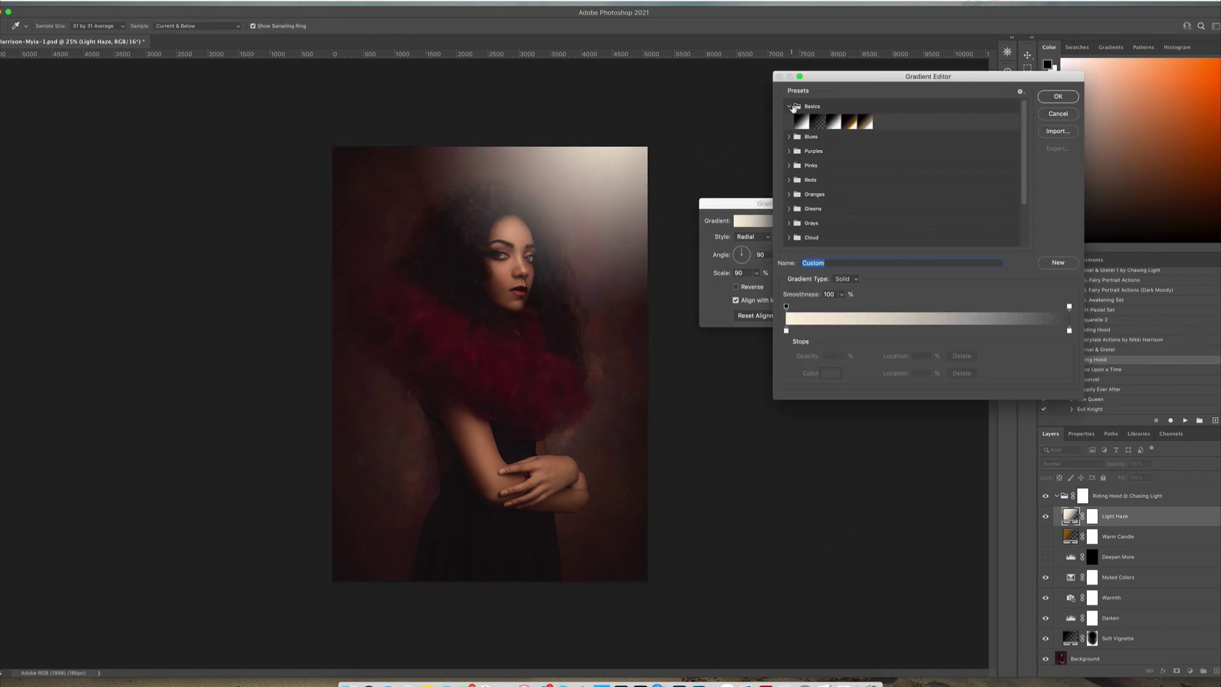
pyautogui.click(800, 121)
pyautogui.scroll(-2, 922, 191)
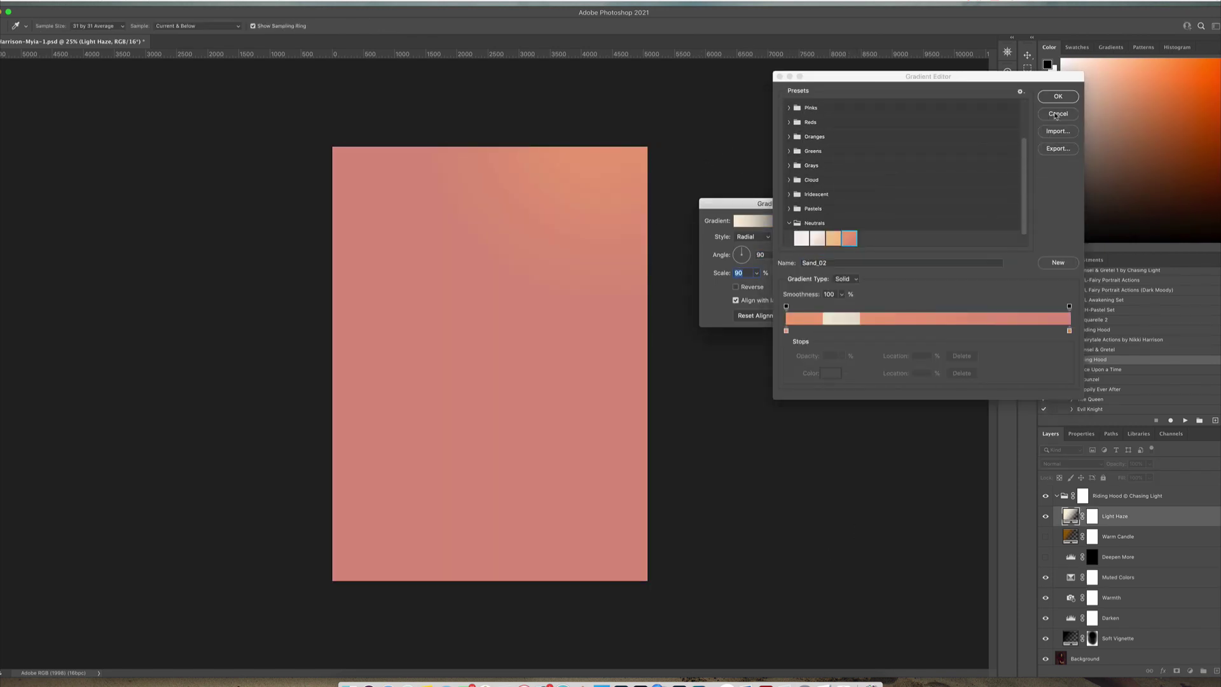
# Step: Warm the Warm Candle gradient, shift its glow down-right, and lower the Riding Hood group to 82%
pyautogui.doubleClick(1070, 516)
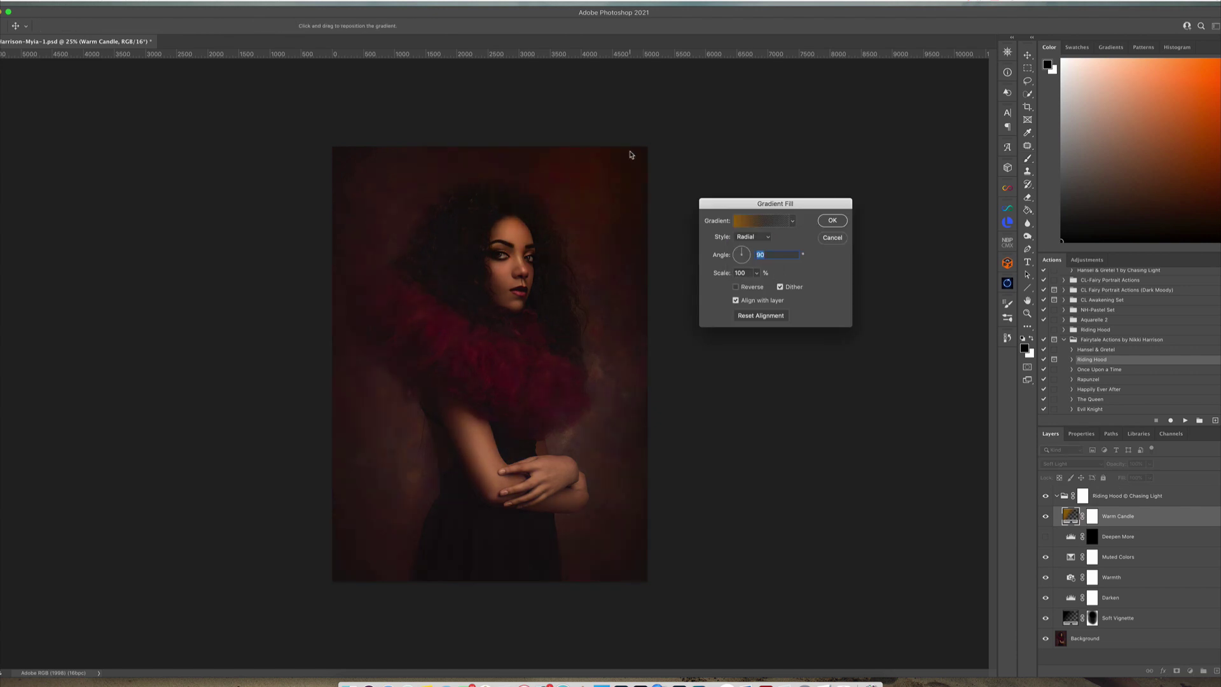
pyautogui.press('Return')
pyautogui.click(1060, 465)
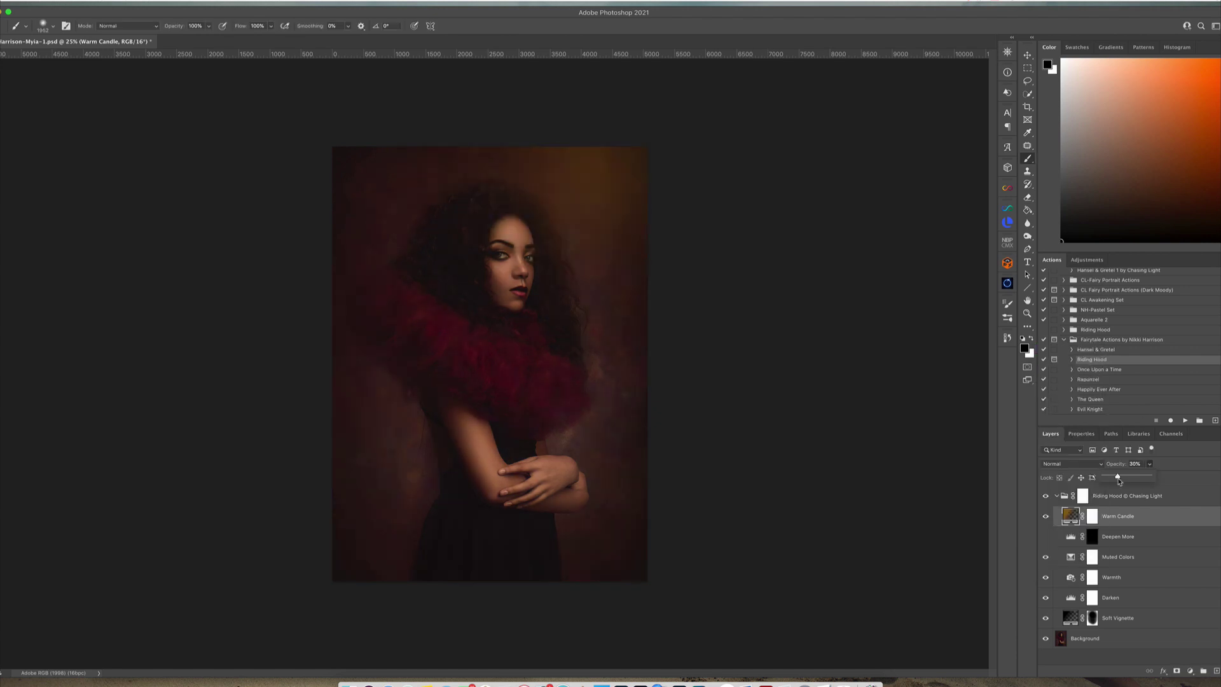
pyautogui.click(763, 220)
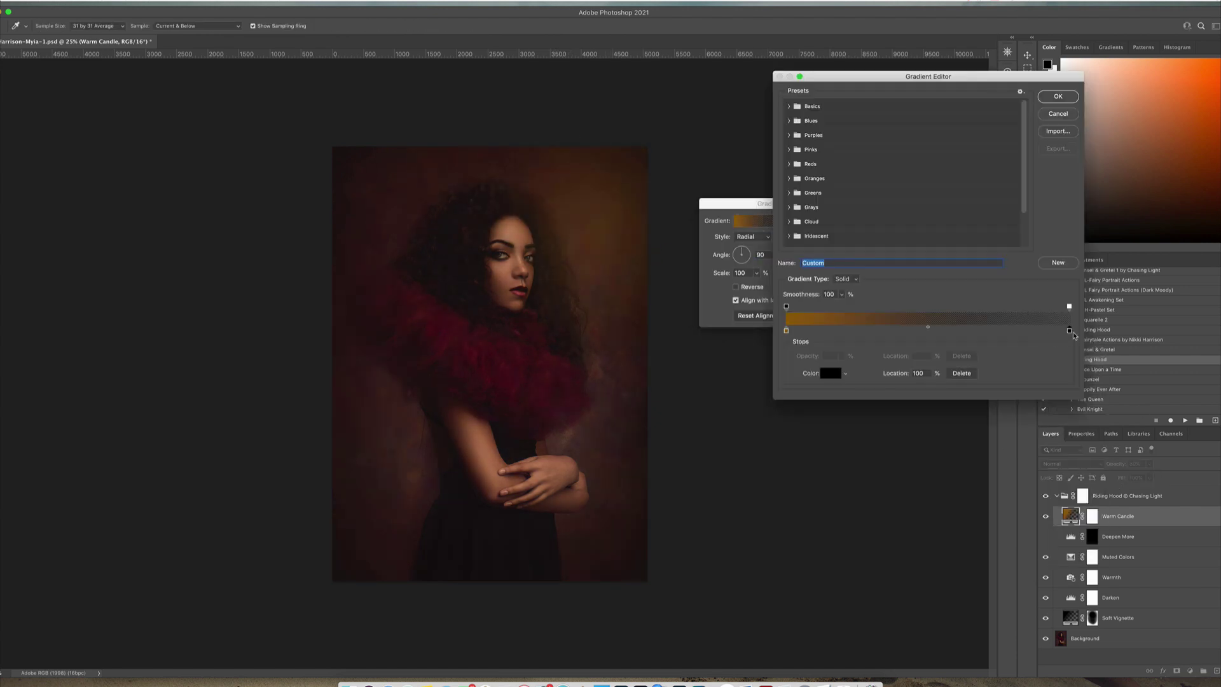
pyautogui.click(819, 387)
pyautogui.click(927, 390)
pyautogui.click(1056, 96)
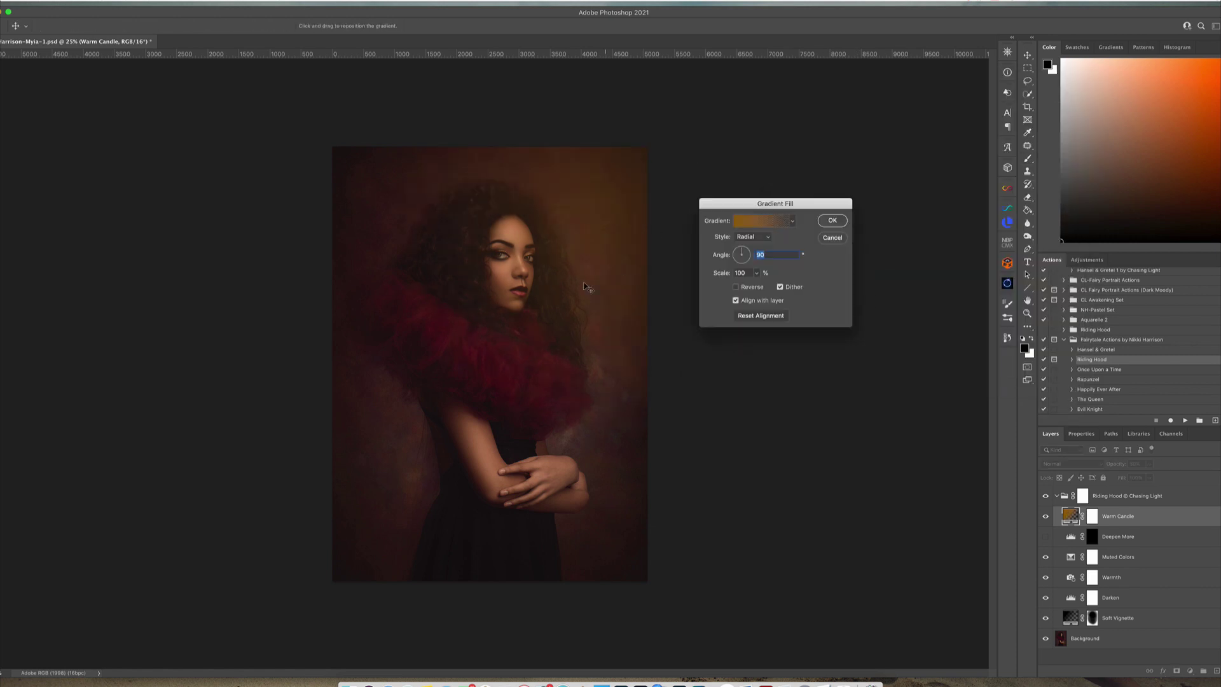
pyautogui.moveTo(620, 247); pyautogui.dragTo(669, 306)
pyautogui.press('Return')
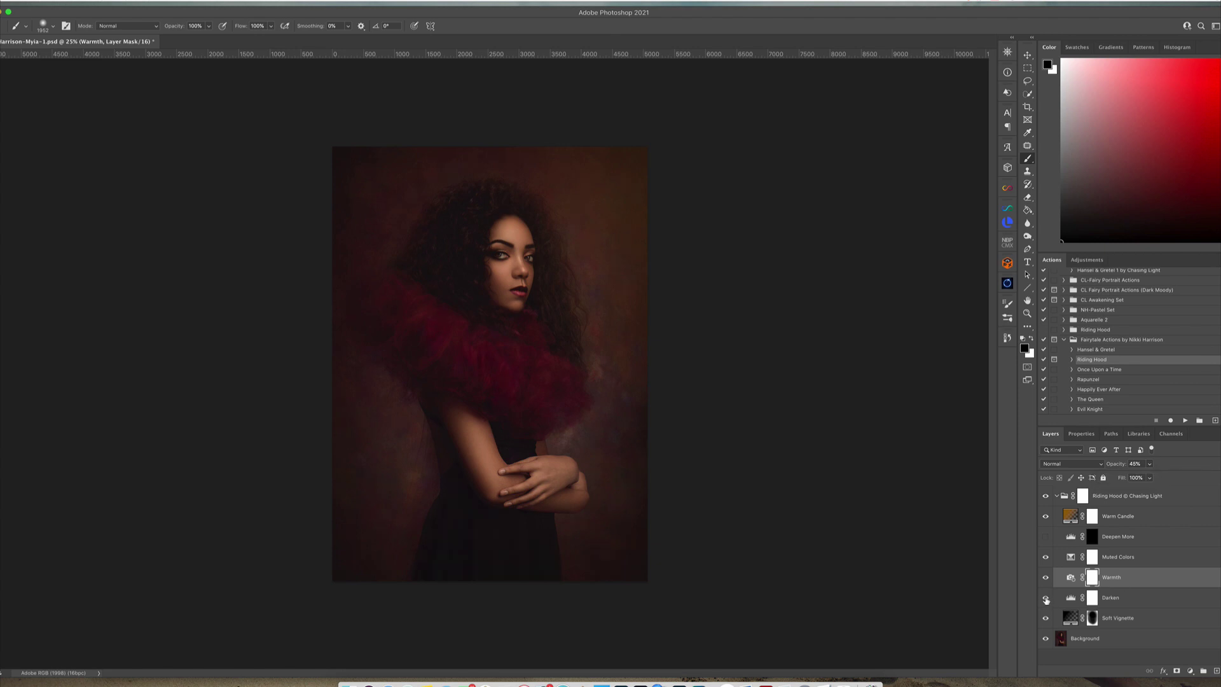
pyautogui.click(1056, 496)
pyautogui.moveTo(1149, 464); pyautogui.dragTo(1142, 478)
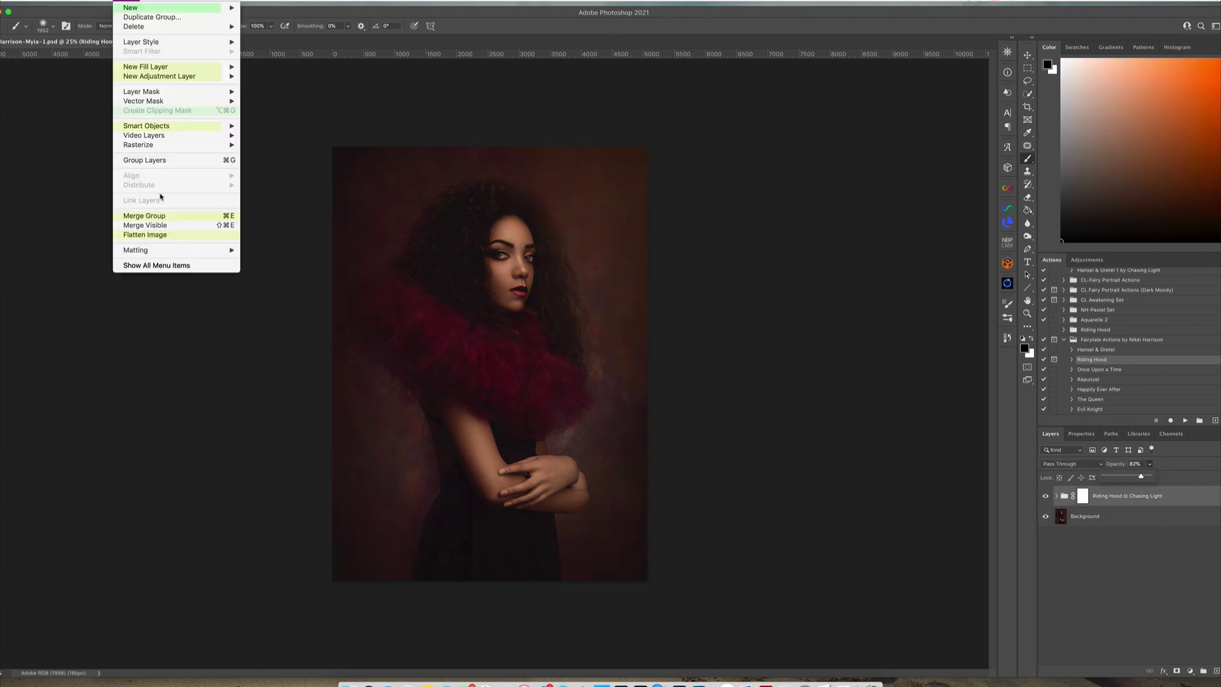
# Step: Add a Lumenzia Curves BlendIf S-curve for contrast, then flatten everything into one Background layer
pyautogui.hotkey('ctrl', 'shift', 'e')
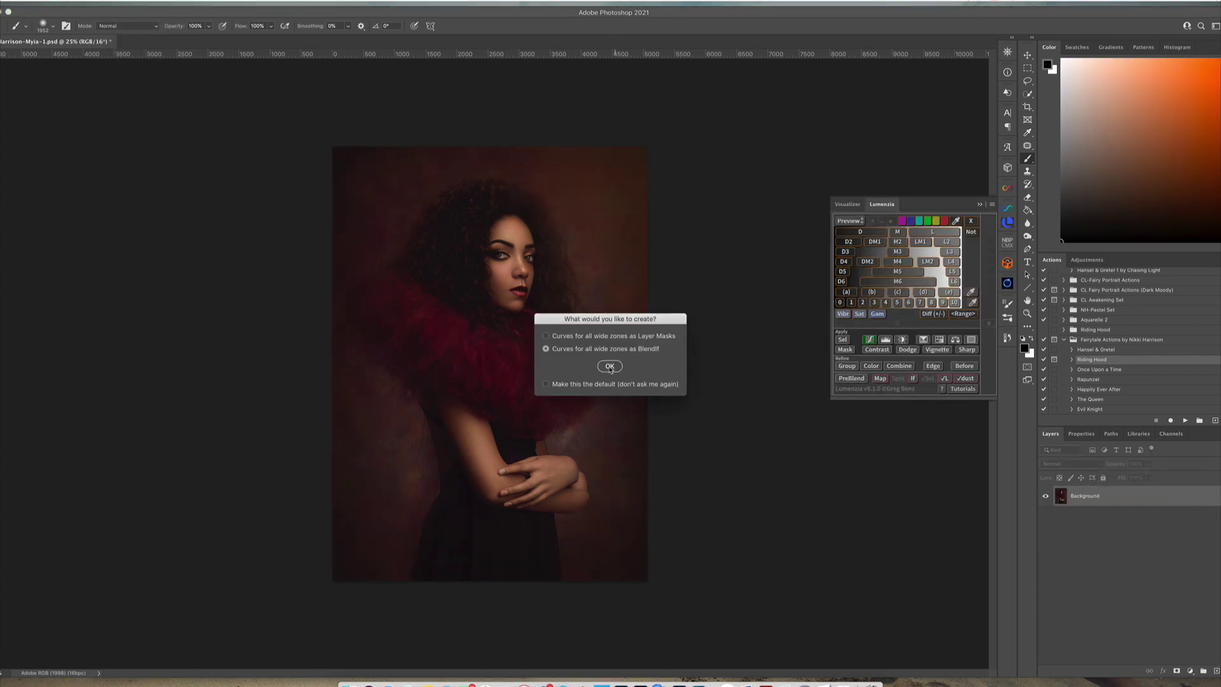
pyautogui.click(610, 365)
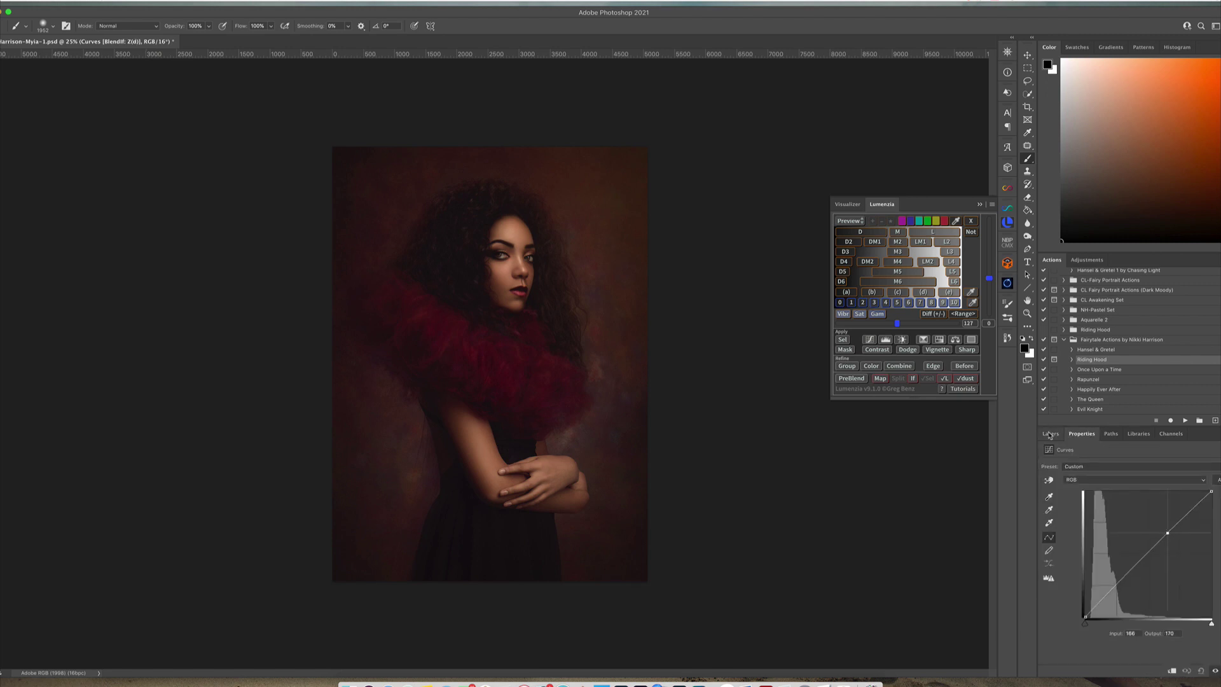
pyautogui.moveTo(1132, 573); pyautogui.dragTo(1117, 584)
pyautogui.hotkey('alt', '5')
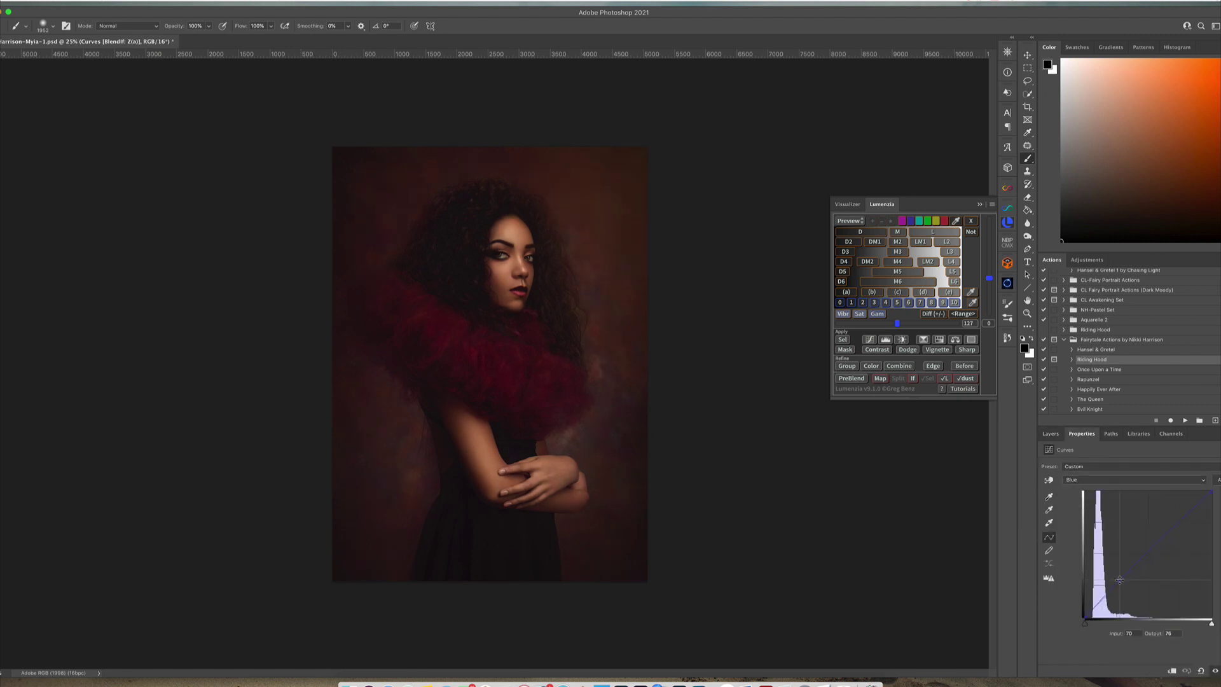
pyautogui.click(1050, 433)
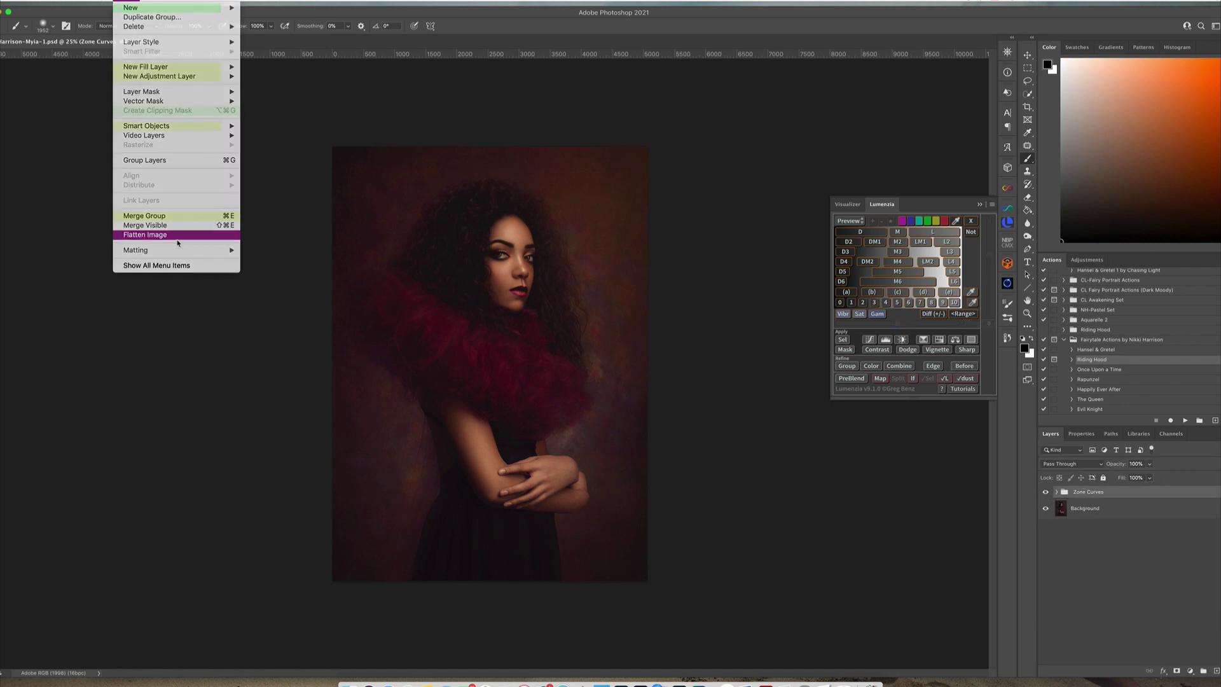
pyautogui.click(159, 232)
# Step: Send the image to Exposure and shape the Bokeh focus area into an oval over the face
pyautogui.click(980, 203)
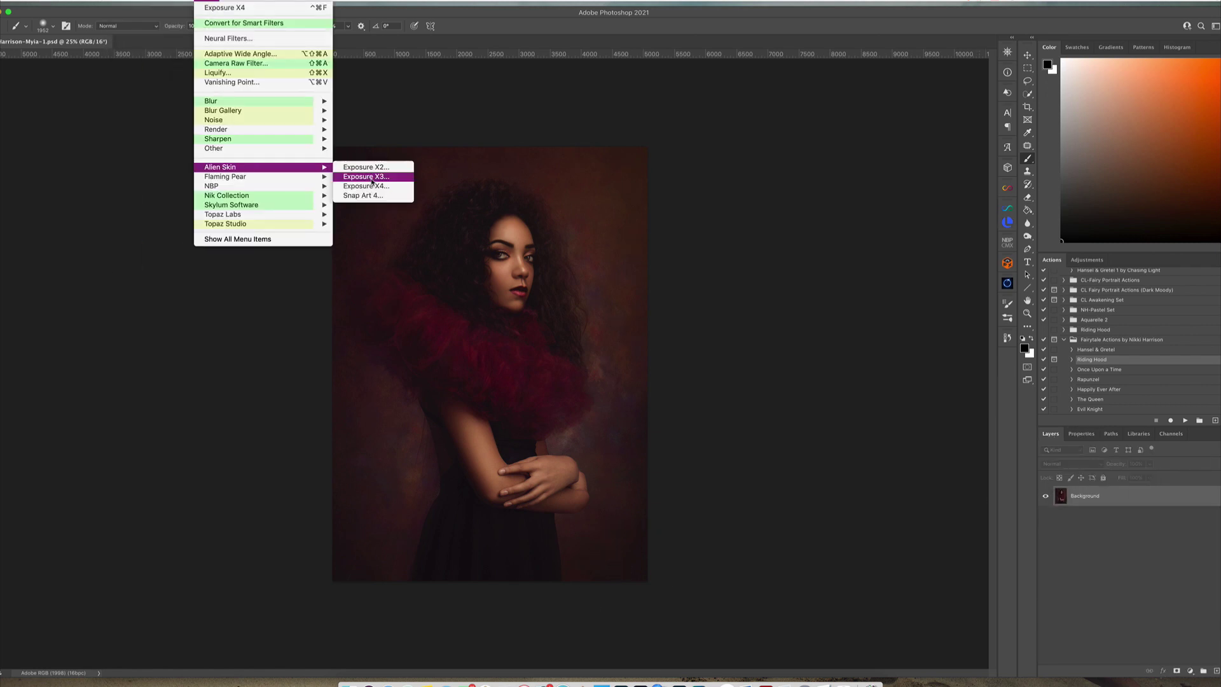
pyautogui.click(390, 197)
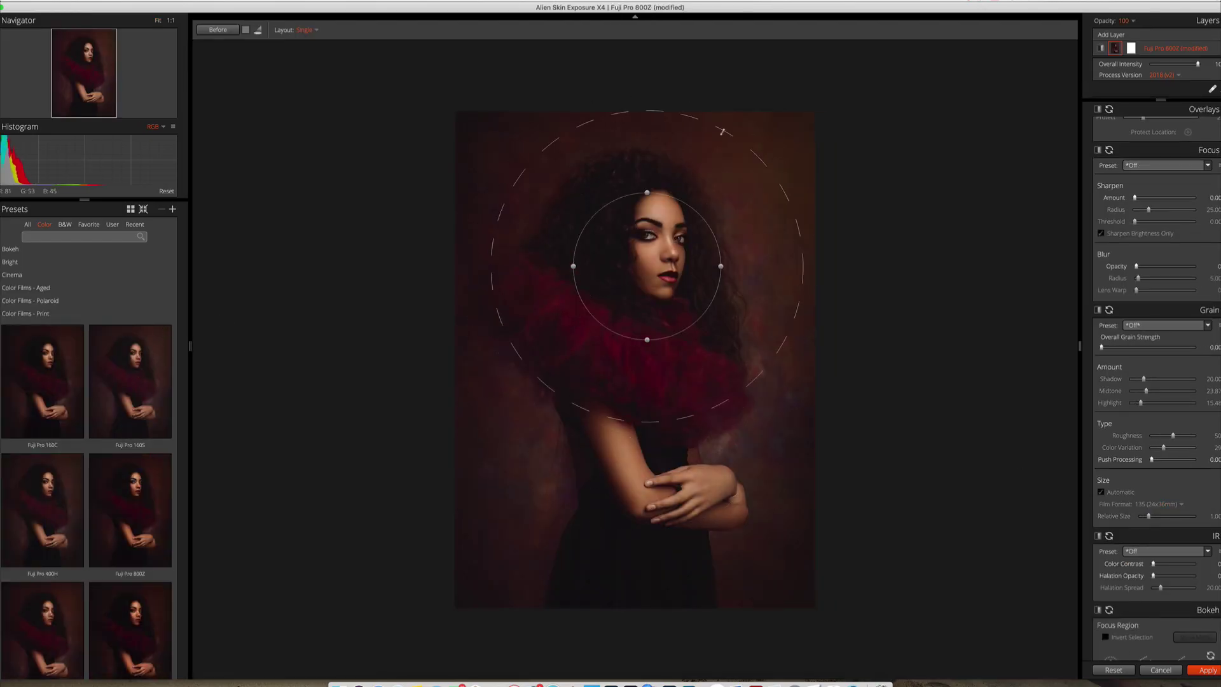
pyautogui.moveTo(720, 266); pyautogui.dragTo(644, 252)
pyautogui.moveTo(772, 265); pyautogui.dragTo(739, 252)
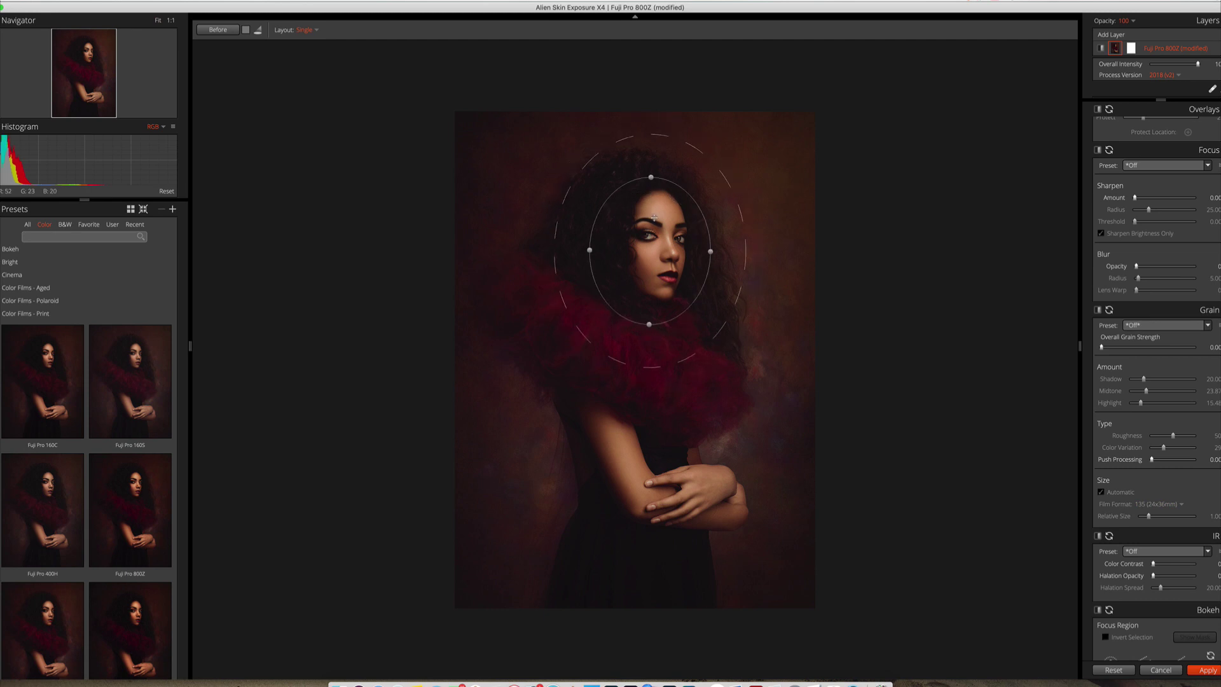
# Step: Raise the Tone Curve black point to fade the shadows and apply the look
pyautogui.scroll(-5, 1148, 356)
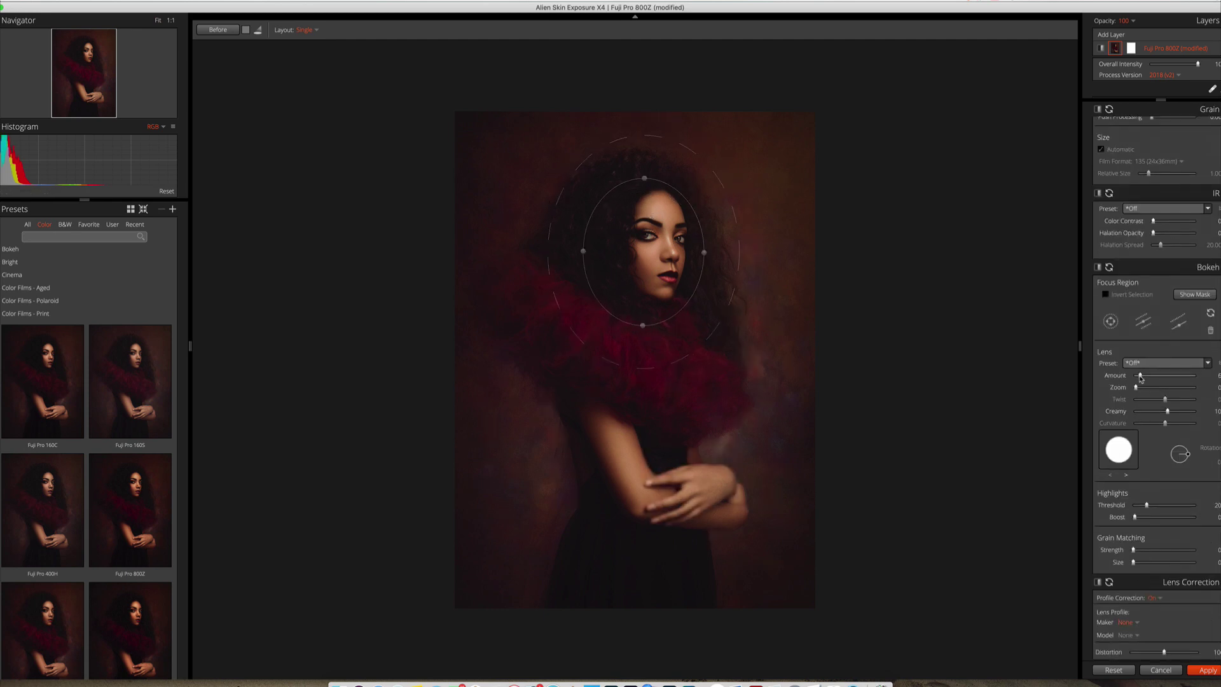
pyautogui.scroll(3, 1139, 356)
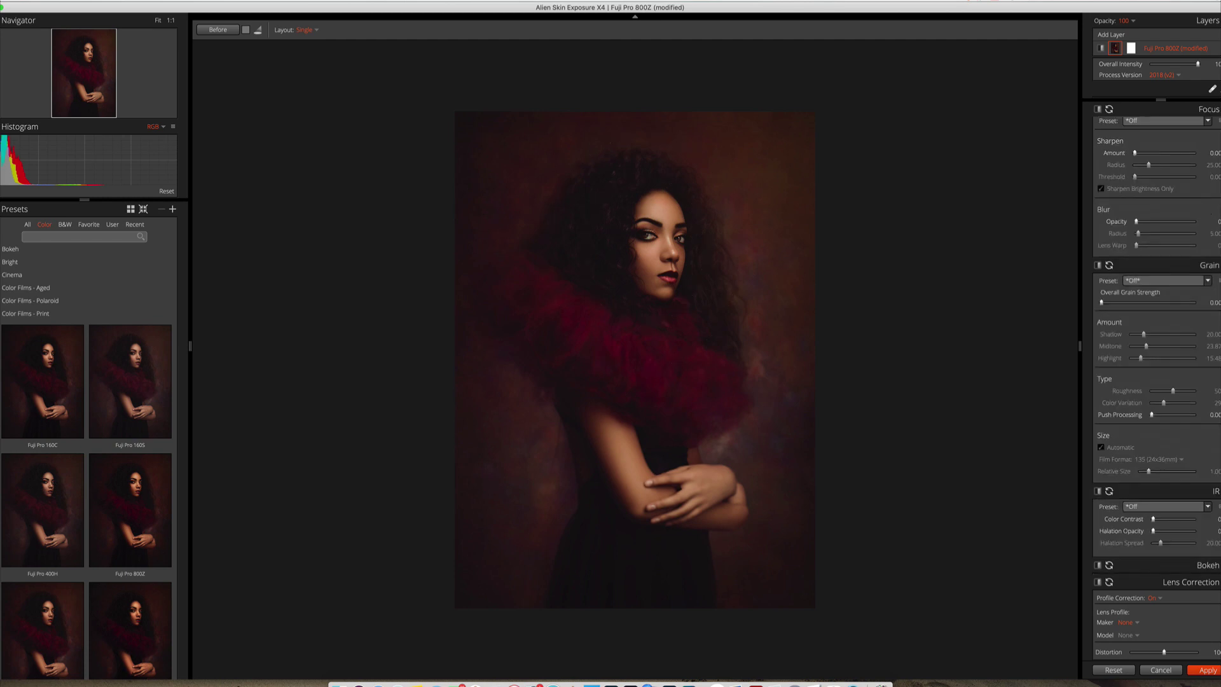
pyautogui.scroll(2, 1139, 325)
pyautogui.scroll(3, 1145, 318)
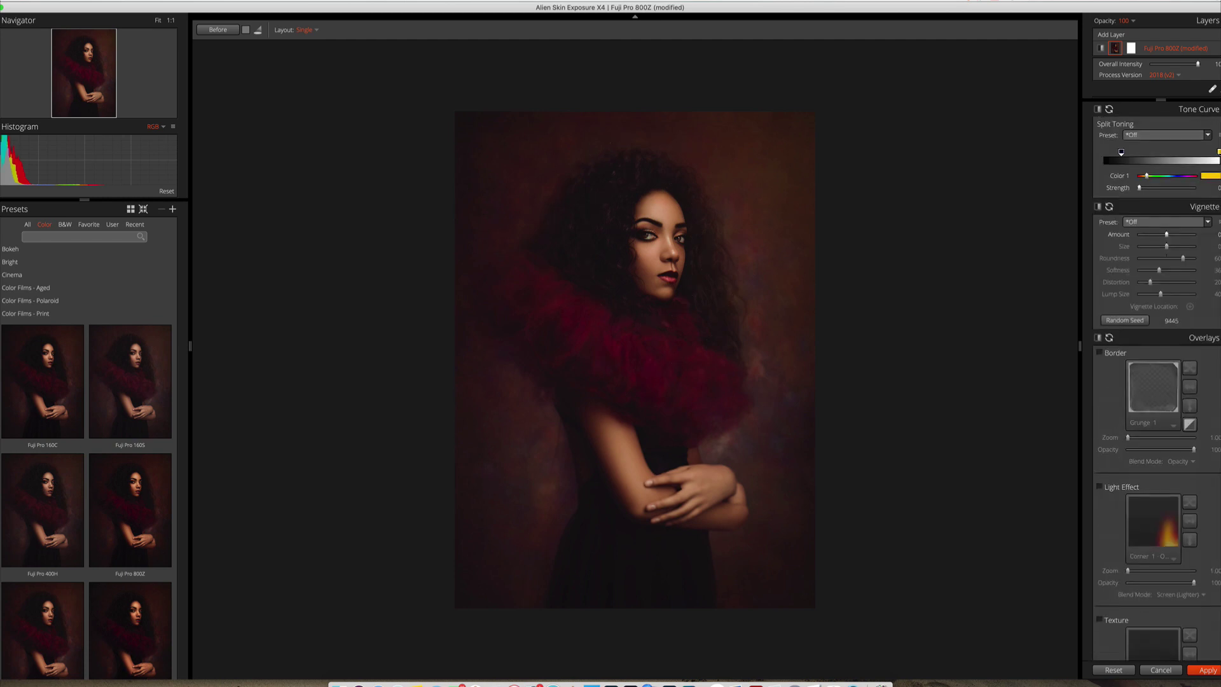
pyautogui.scroll(2, 1174, 292)
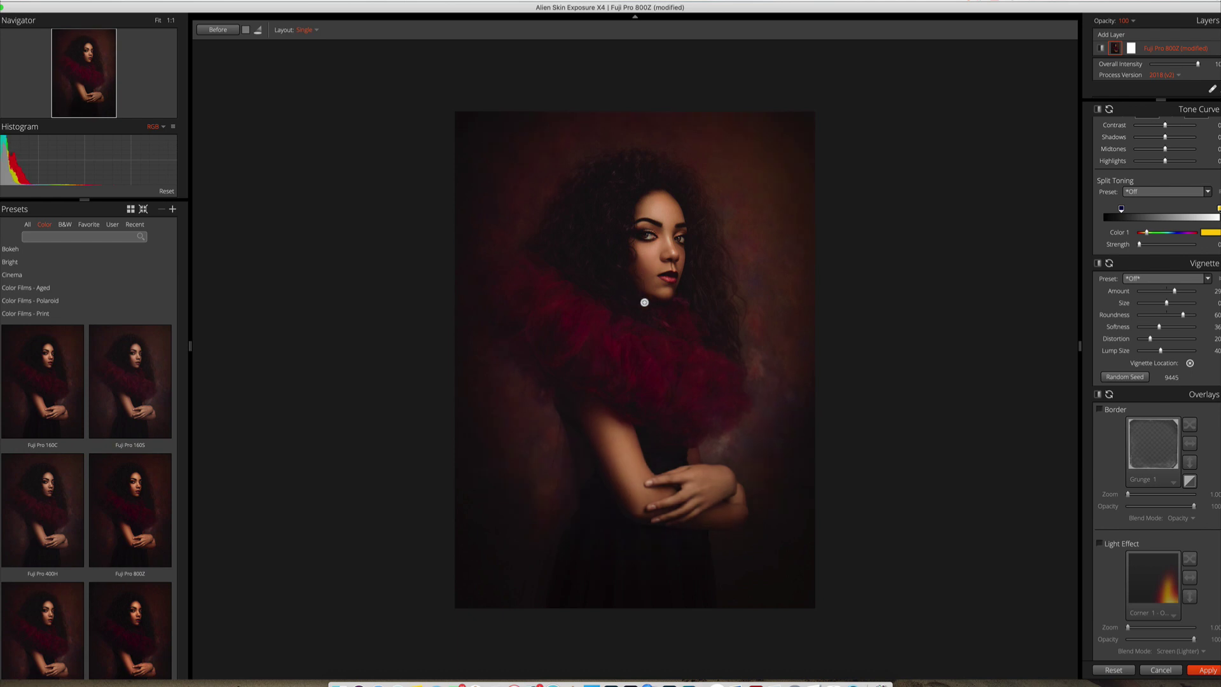
pyautogui.scroll(3, 1170, 381)
pyautogui.moveTo(1120, 444); pyautogui.dragTo(1119, 441)
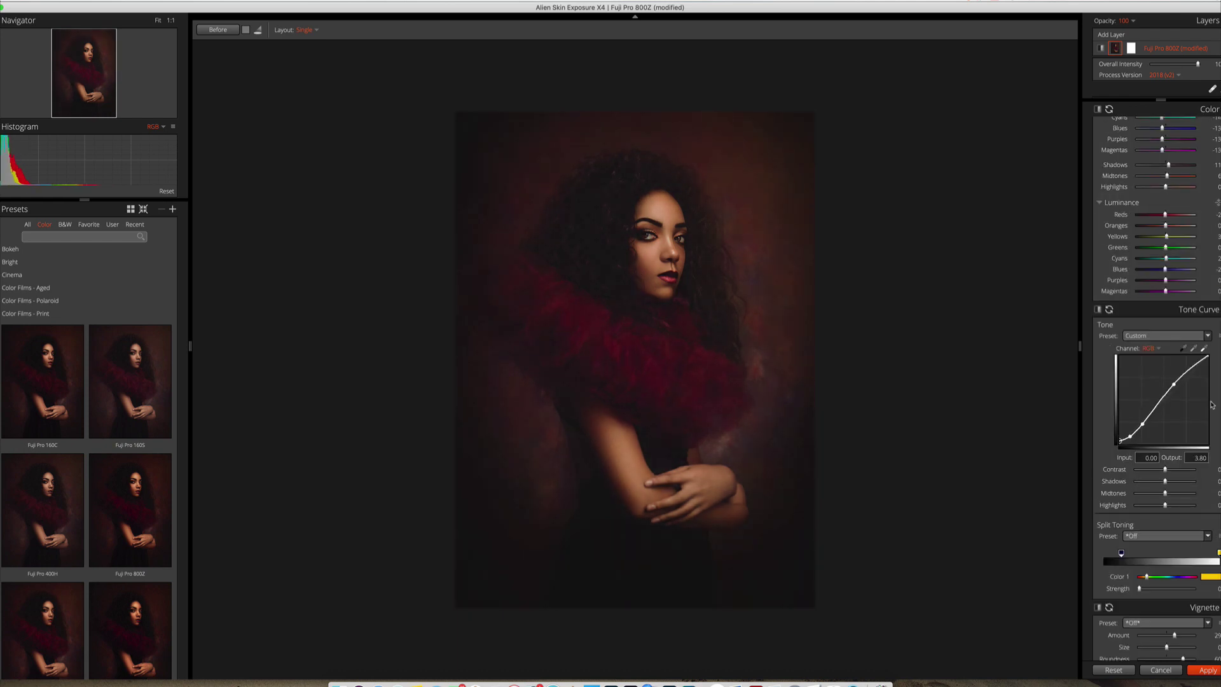
pyautogui.scroll(3, 1202, 356)
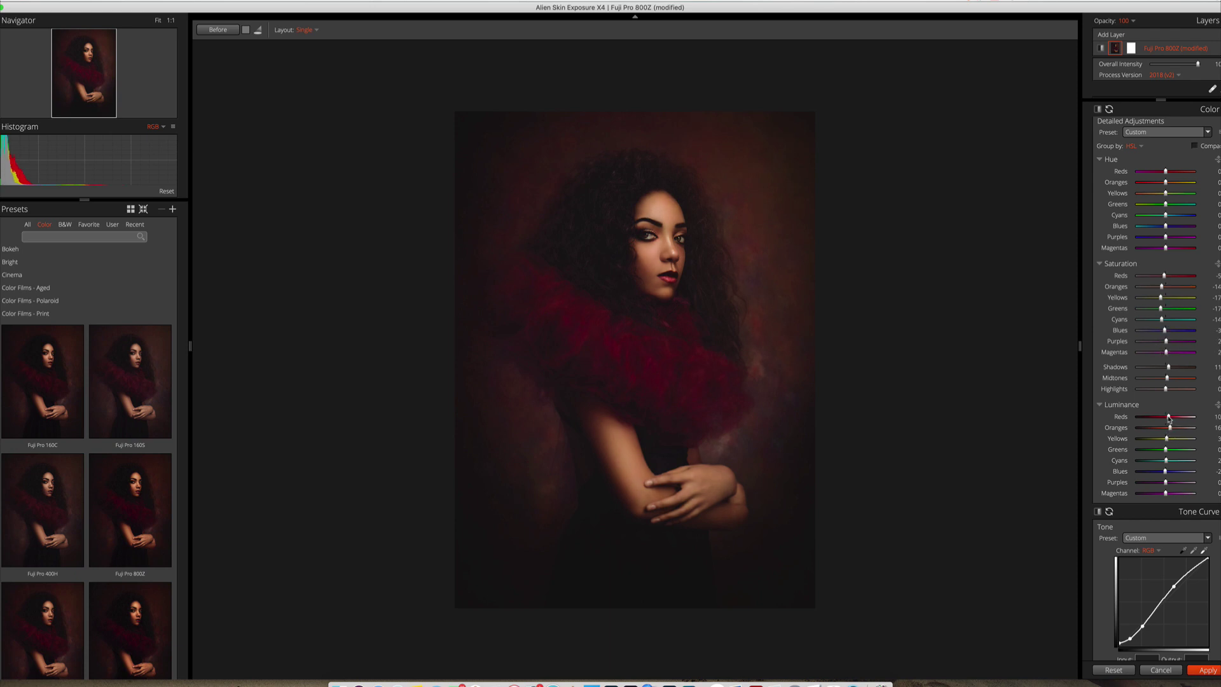
pyautogui.scroll(5, 1171, 419)
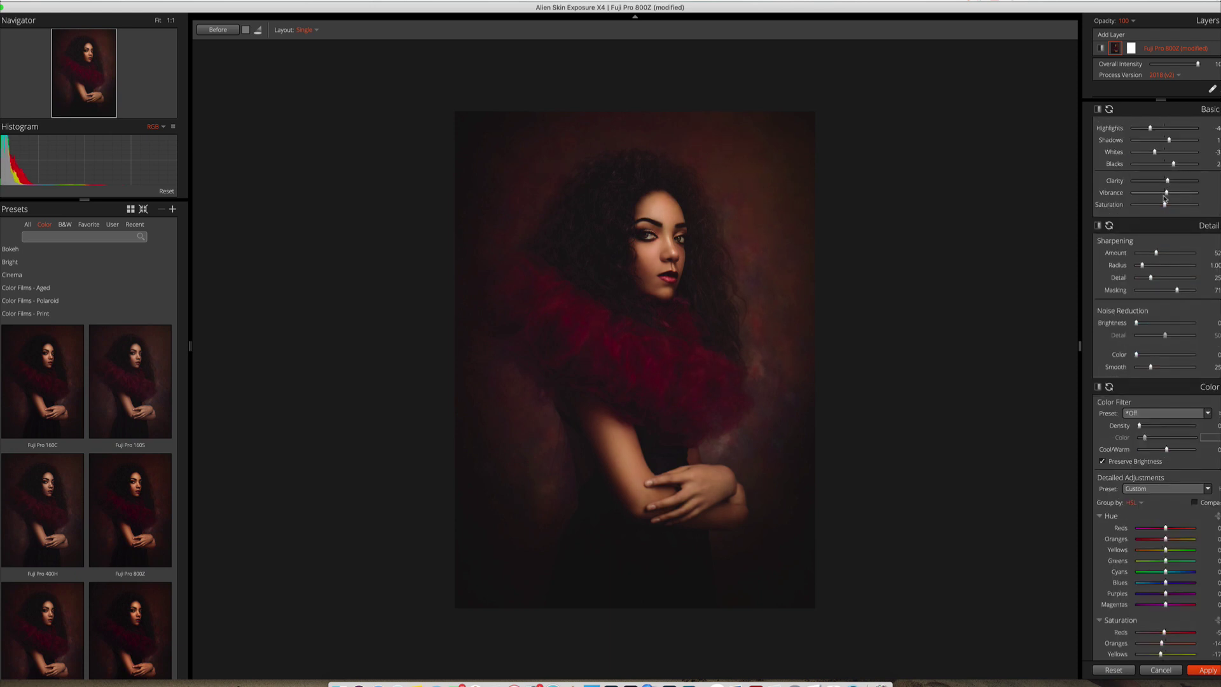
pyautogui.click(1205, 670)
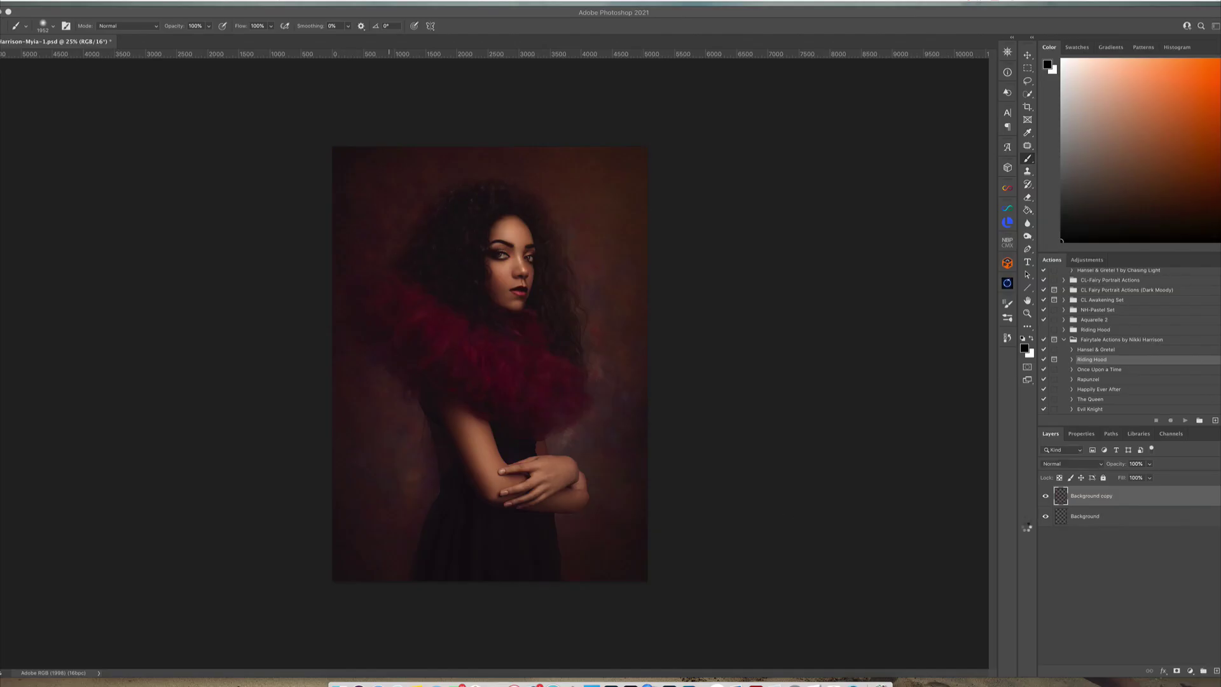
# Step: Try lowering the filtered layer's opacity, then sample skin tones from the face
pyautogui.moveTo(1149, 463); pyautogui.dragTo(1144, 478)
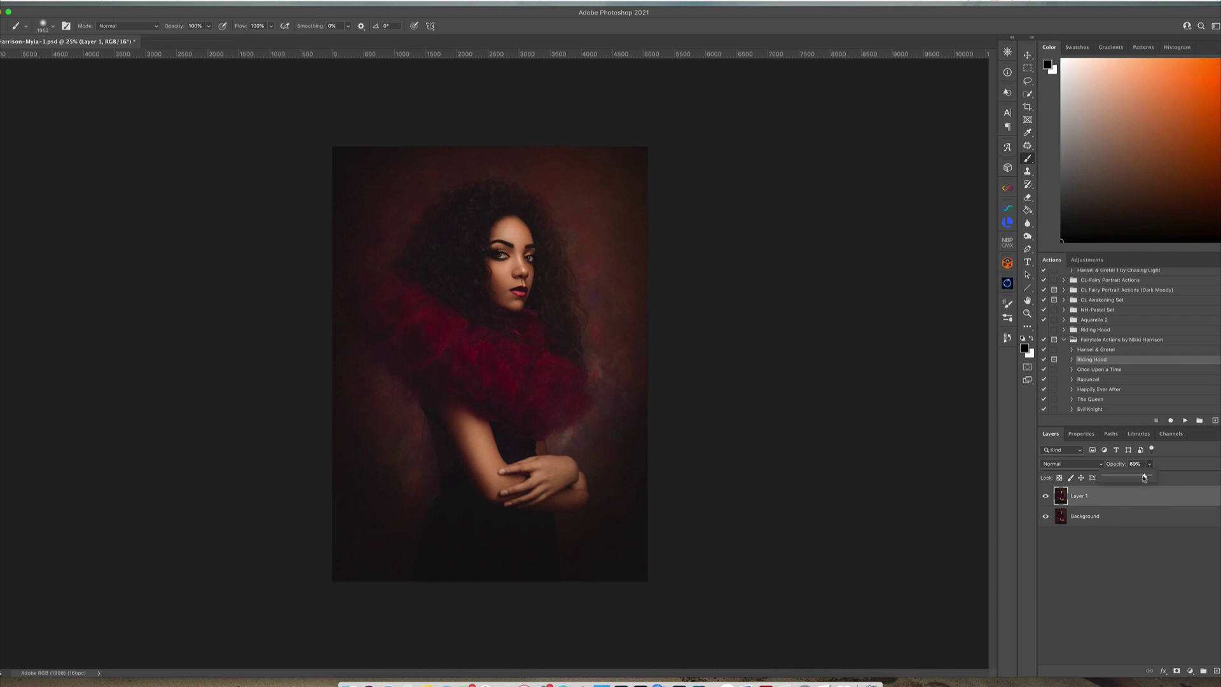
pyautogui.press('Escape')
pyautogui.keyDown('alt'); pyautogui.click(537, 282); pyautogui.keyUp('alt')
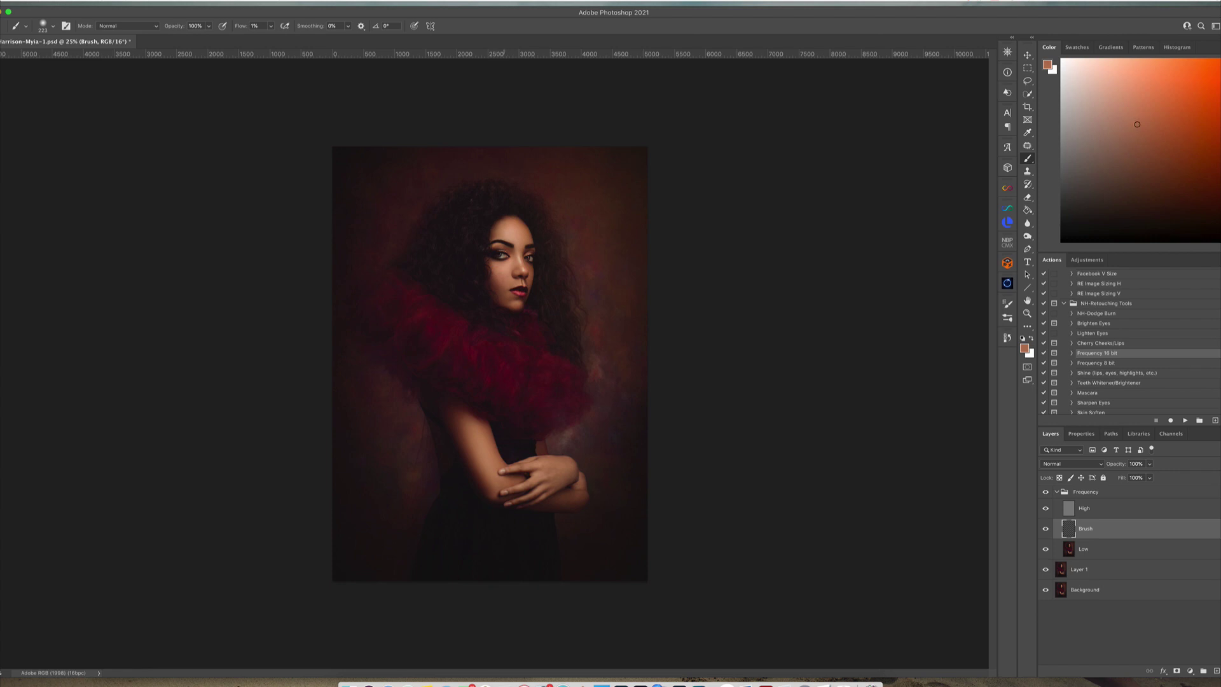
pyautogui.keyDown('alt'); pyautogui.click(519, 235); pyautogui.keyUp('alt')
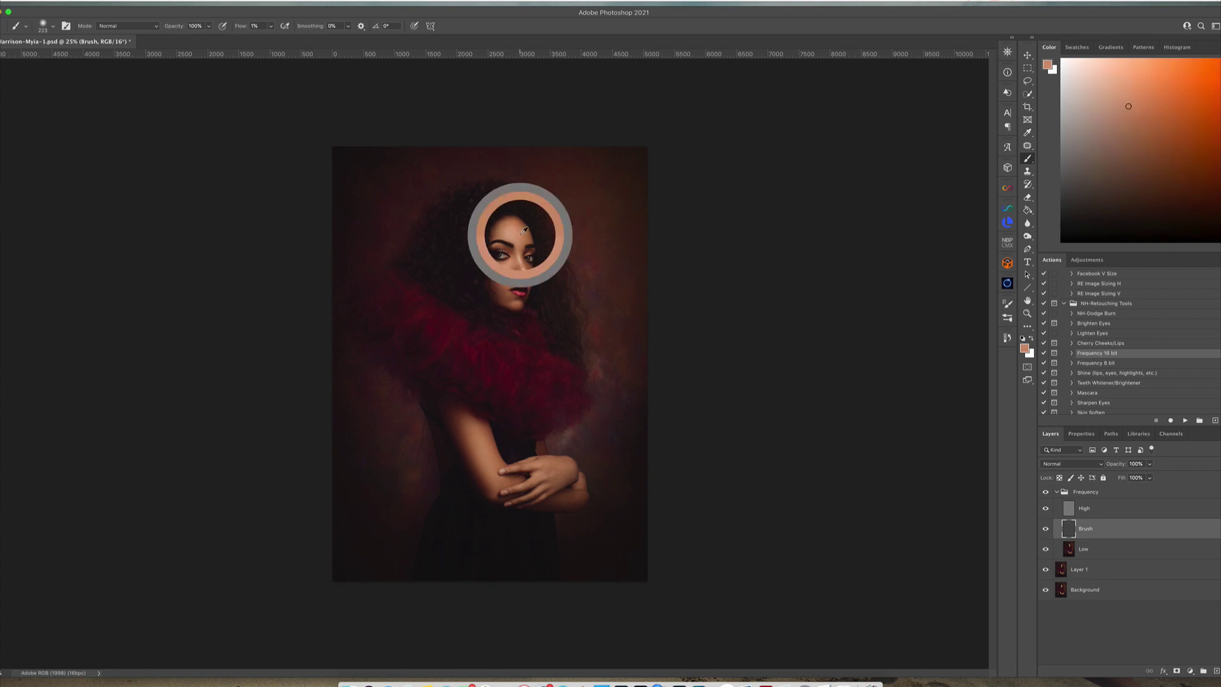
pyautogui.keyDown('alt'); pyautogui.click(498, 229); pyautogui.keyUp('alt')
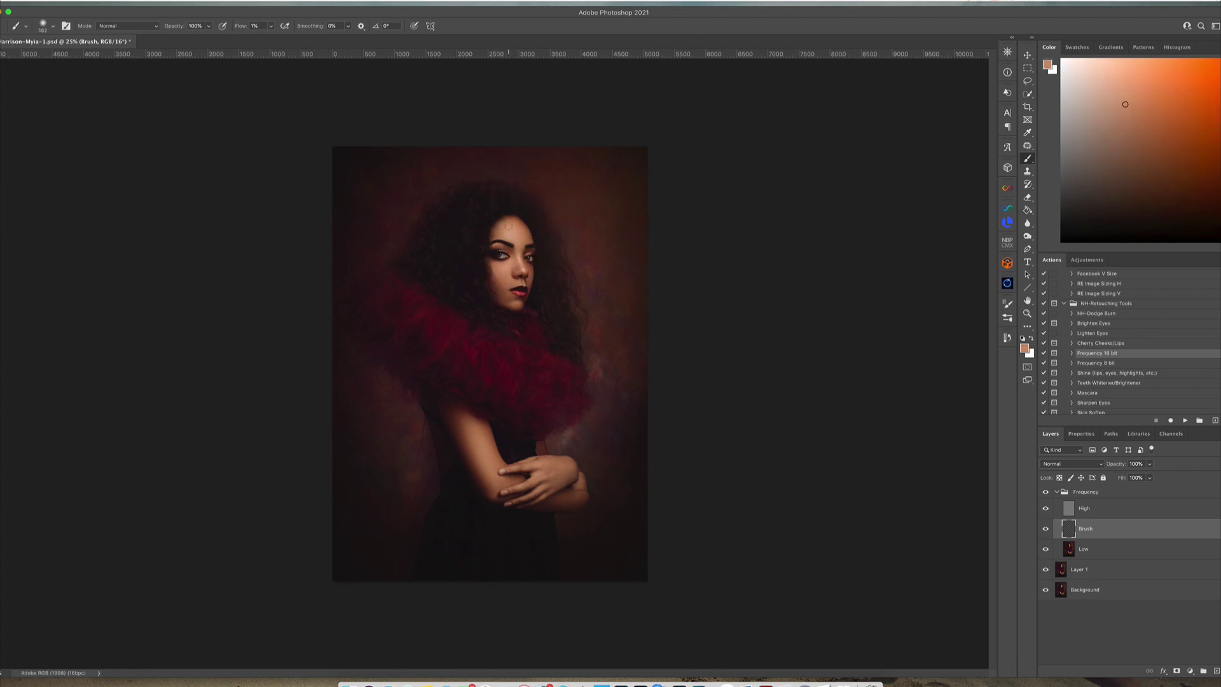
# Step: Refine the skin sample zoomed in, enlarge the brush and collapse the Frequency group
pyautogui.hotkey('ctrl', '+')
pyautogui.keyDown('alt'); pyautogui.click(529, 196); pyautogui.keyUp('alt')
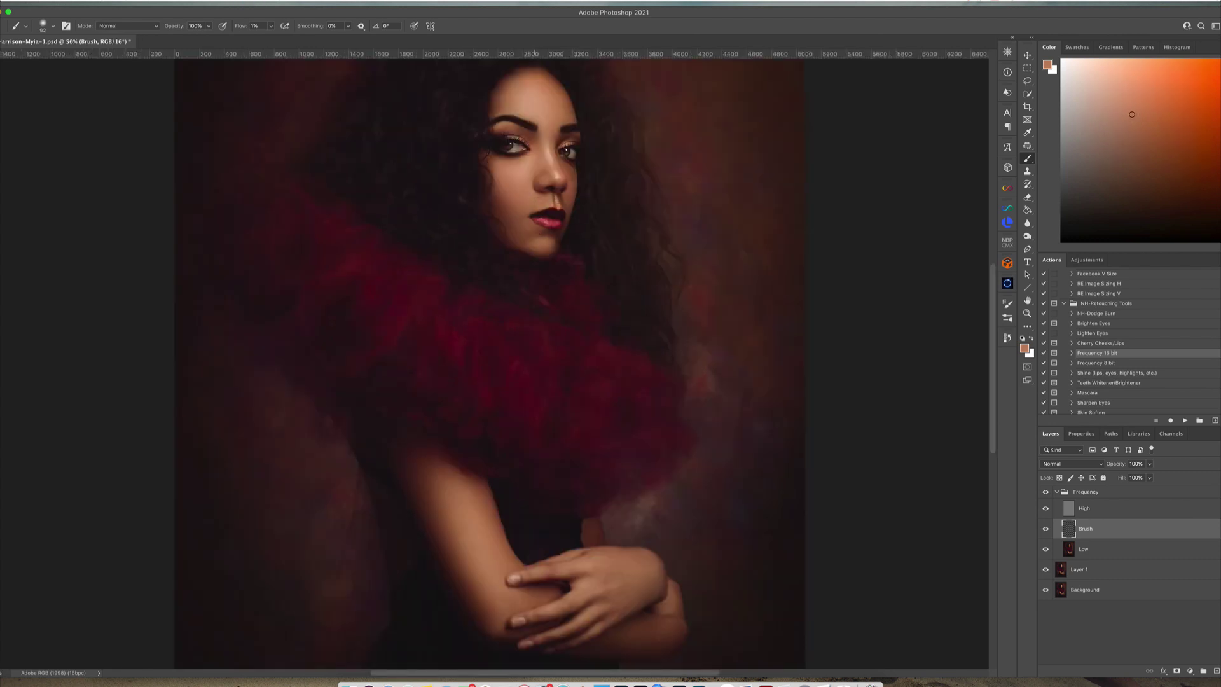
pyautogui.keyDown('alt'); pyautogui.click(542, 234); pyautogui.keyUp('alt')
pyautogui.hotkey('ctrl', '-')
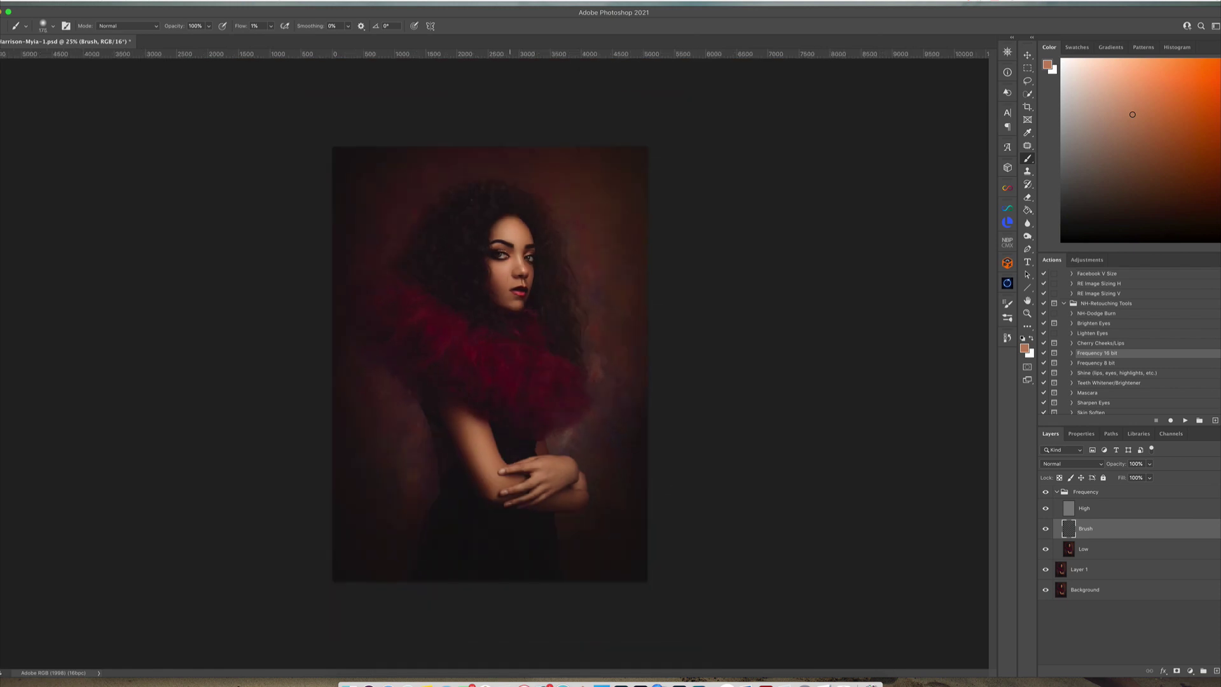
pyautogui.keyDown('alt'); pyautogui.click(537, 299); pyautogui.keyUp('alt')
pyautogui.moveTo(503, 452); pyautogui.dragTo(521, 453)
pyautogui.click(1055, 492)
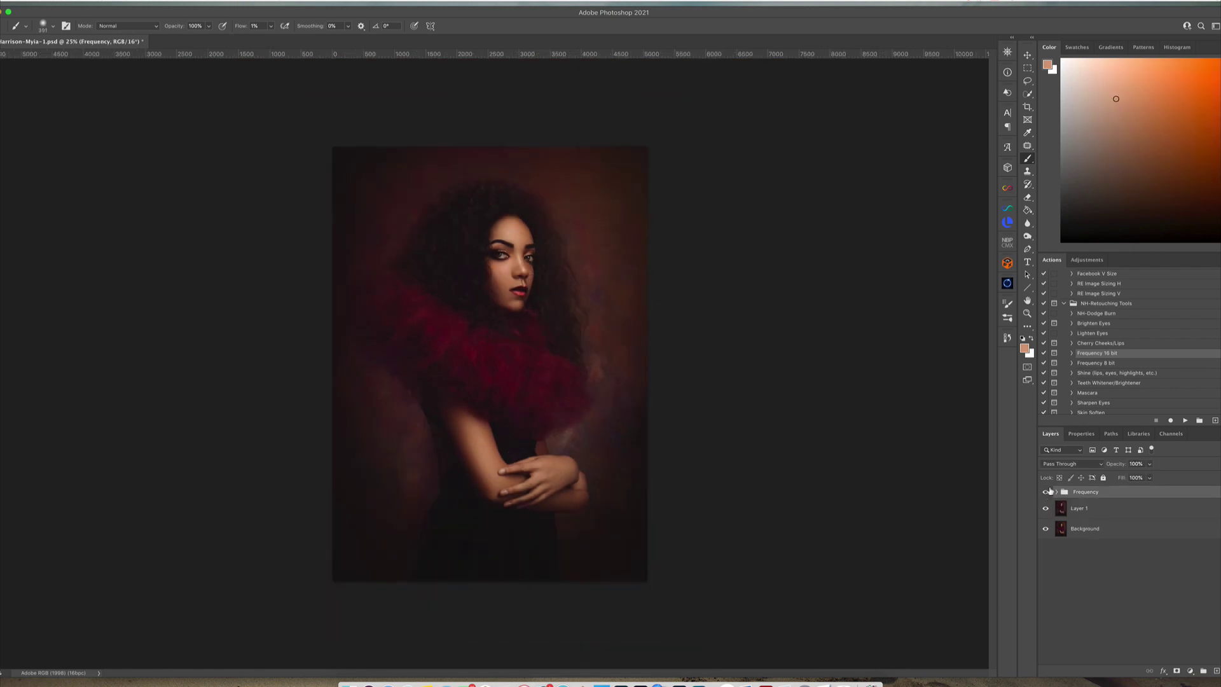
# Step: Add a Levels brightening layer and mask it off the lower body with a large brush
pyautogui.click(1190, 671)
pyautogui.click(1189, 528)
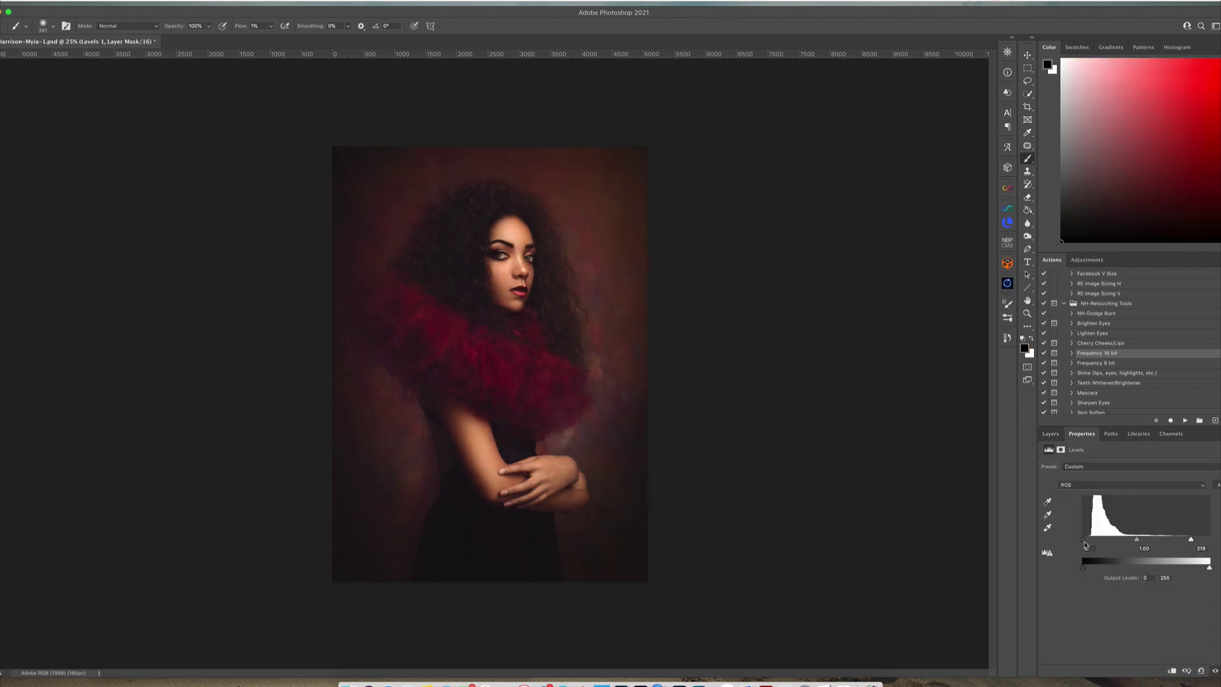
pyautogui.moveTo(545, 513); pyautogui.dragTo(635, 504)
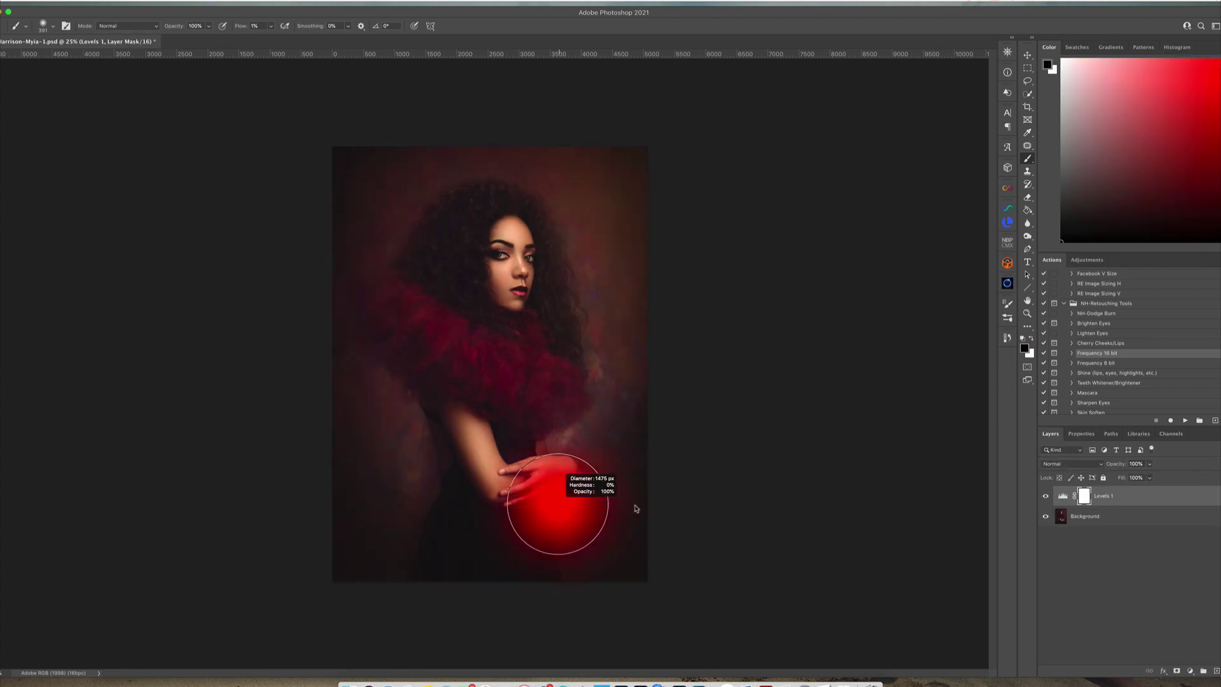
pyautogui.hotkey('shift', '0')
pyautogui.moveTo(470, 497); pyautogui.dragTo(581, 531)
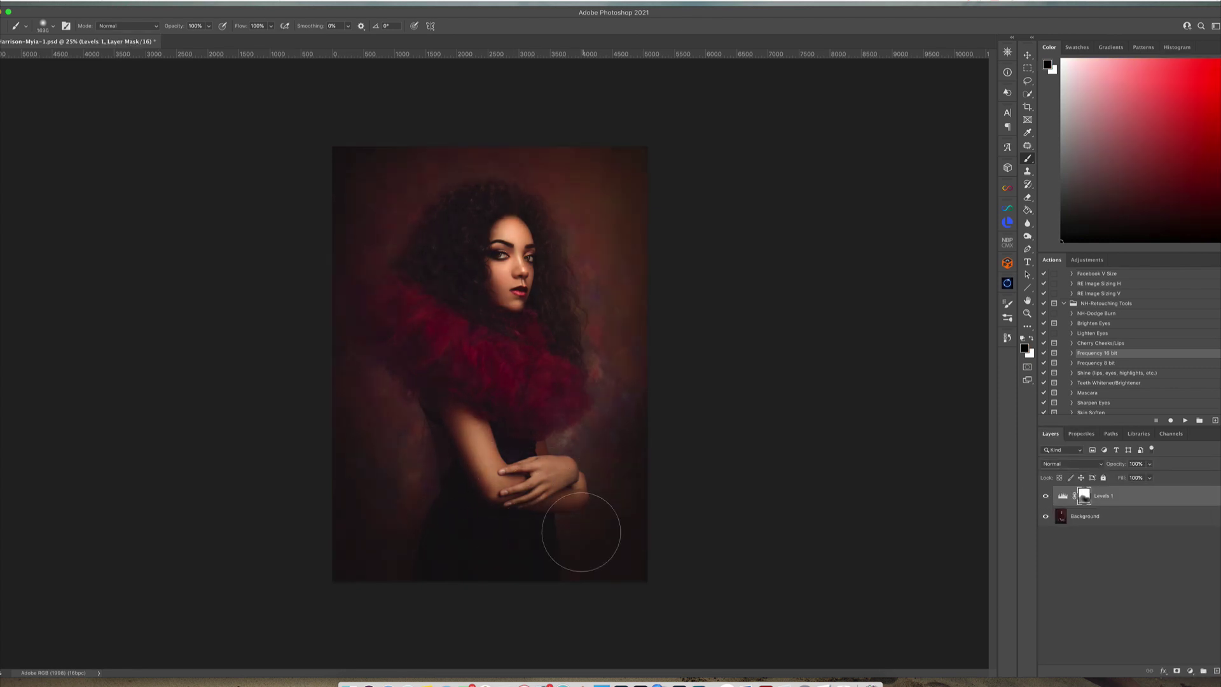
pyautogui.click(1046, 496)
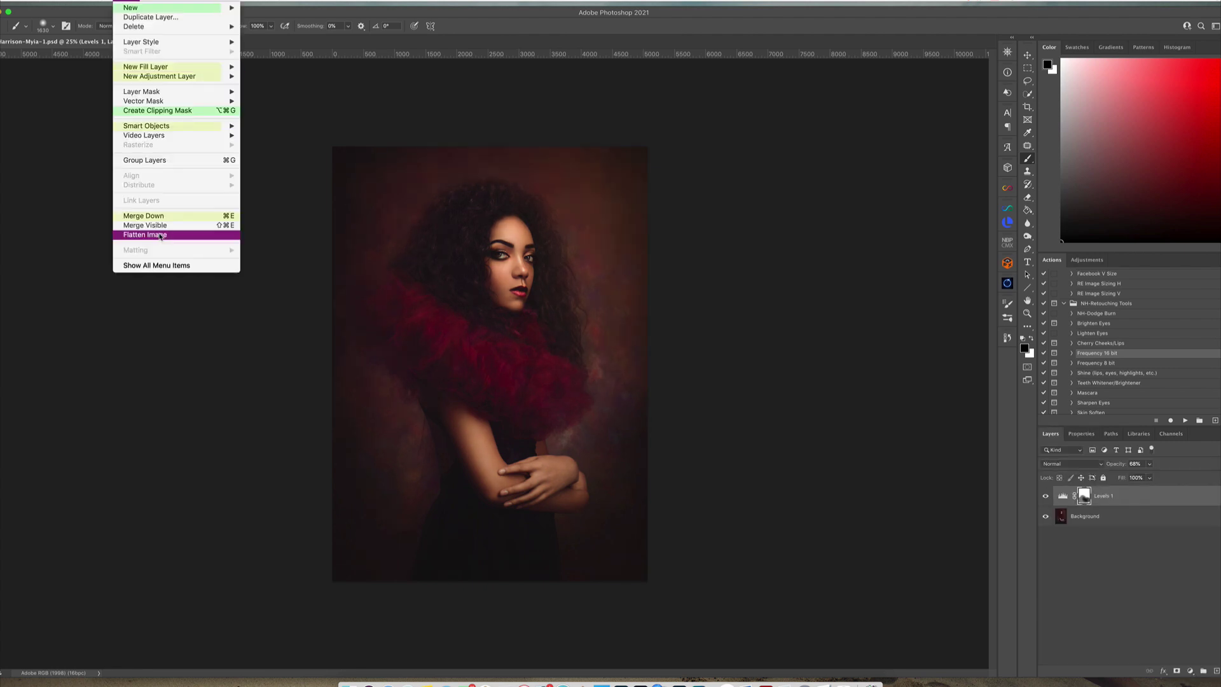
# Step: Flatten the layers, run the cherry cheek and lip action, and reduce the cheek colour's strength
pyautogui.click(163, 231)
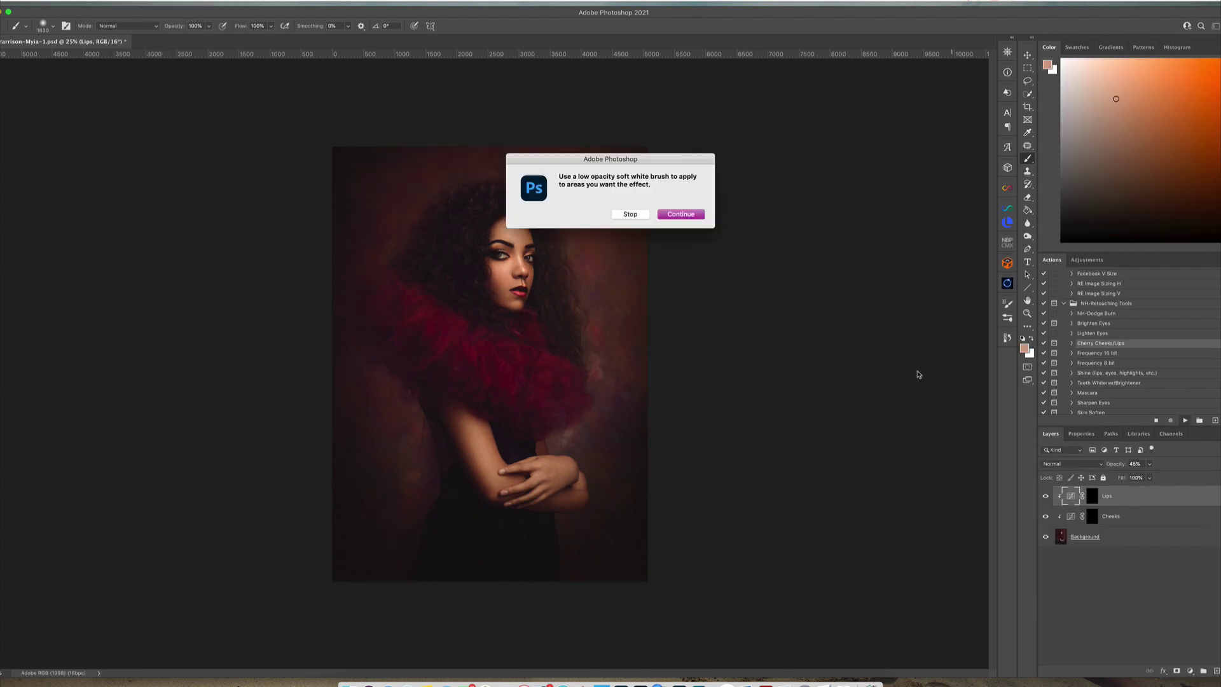
pyautogui.press('Return')
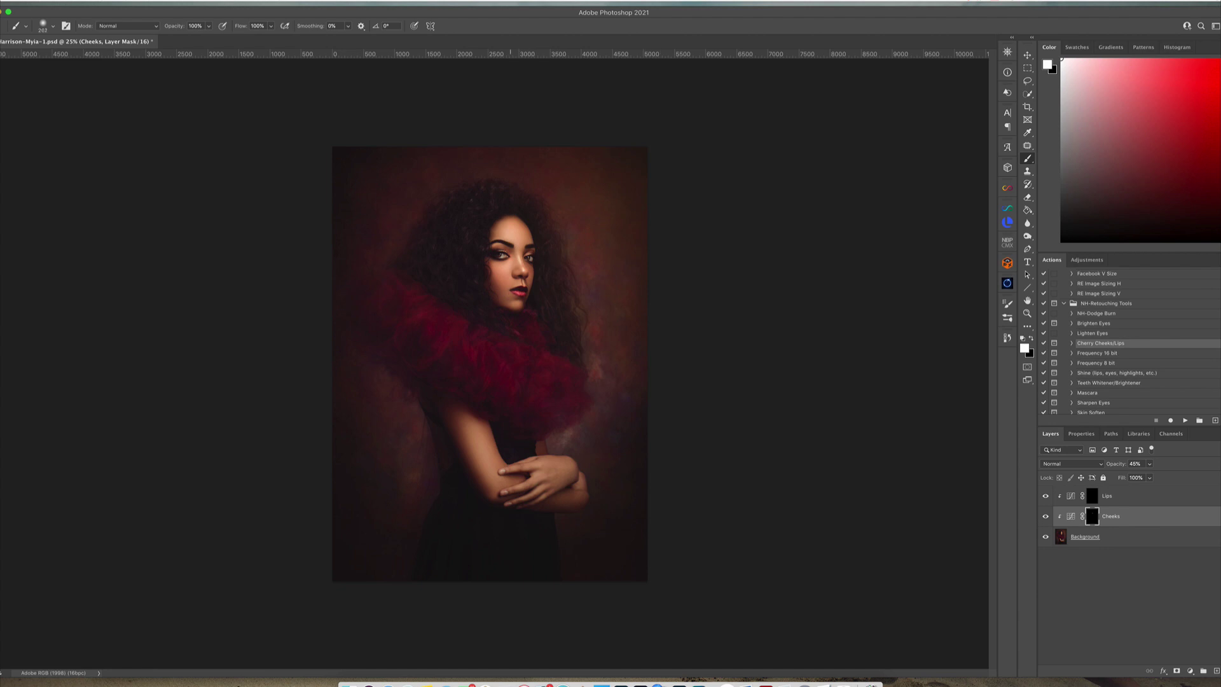
pyautogui.moveTo(1150, 464); pyautogui.dragTo(1136, 477)
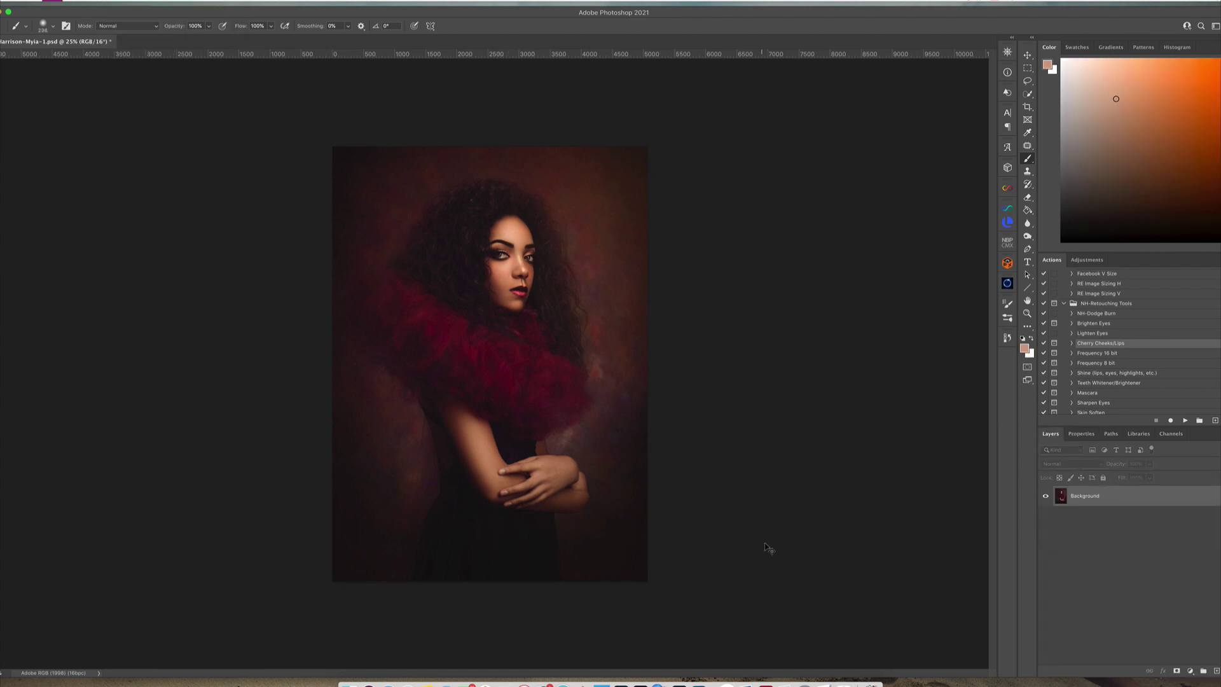